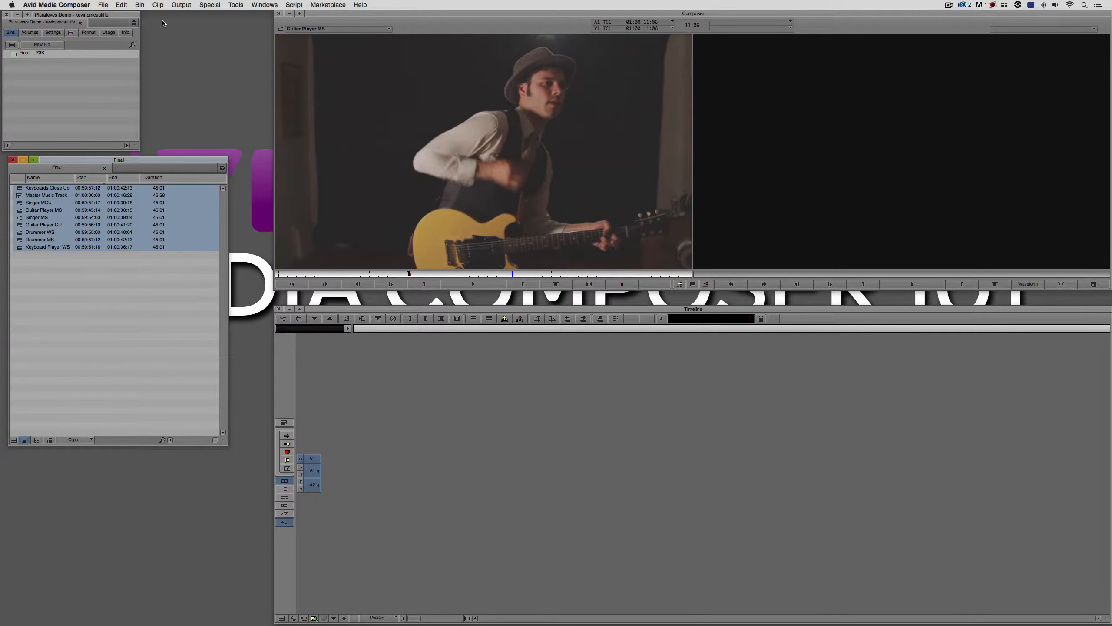
# - Group the selected bin clips, including the Master Music Track, using Source Timecode as the sync method
pyautogui.click(139, 4)
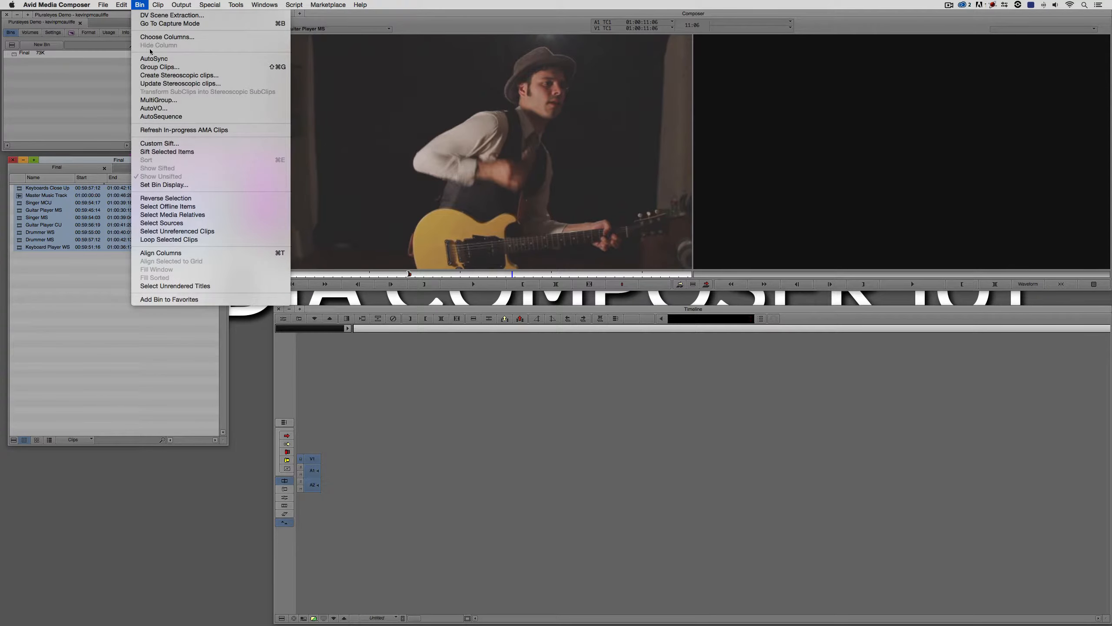
pyautogui.click(152, 67)
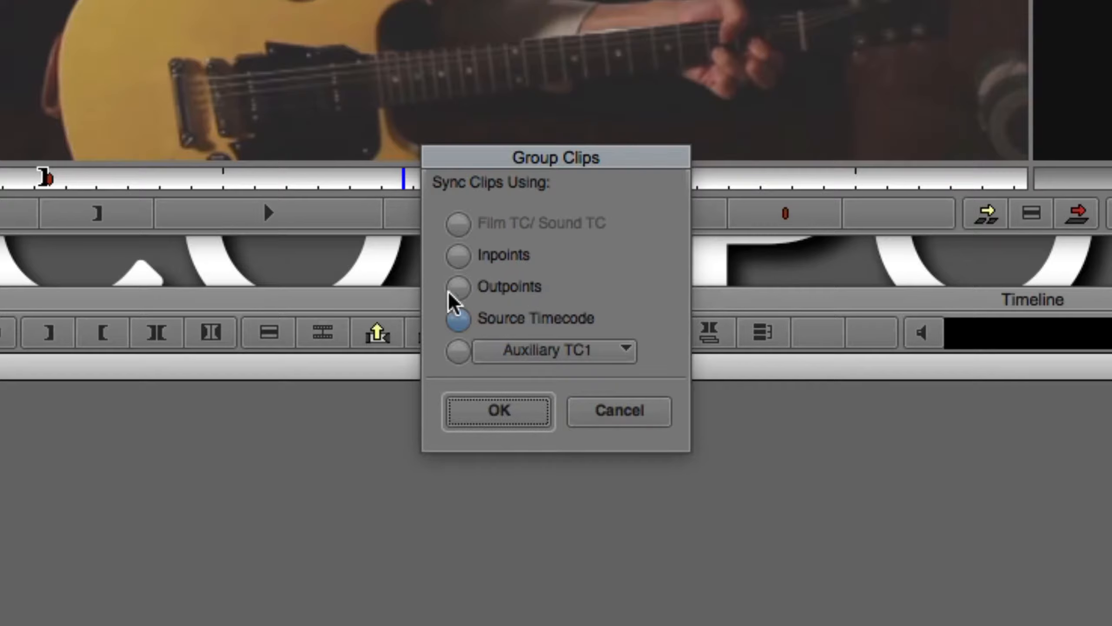
pyautogui.click(459, 352)
pyautogui.click(531, 354)
pyautogui.click(627, 306)
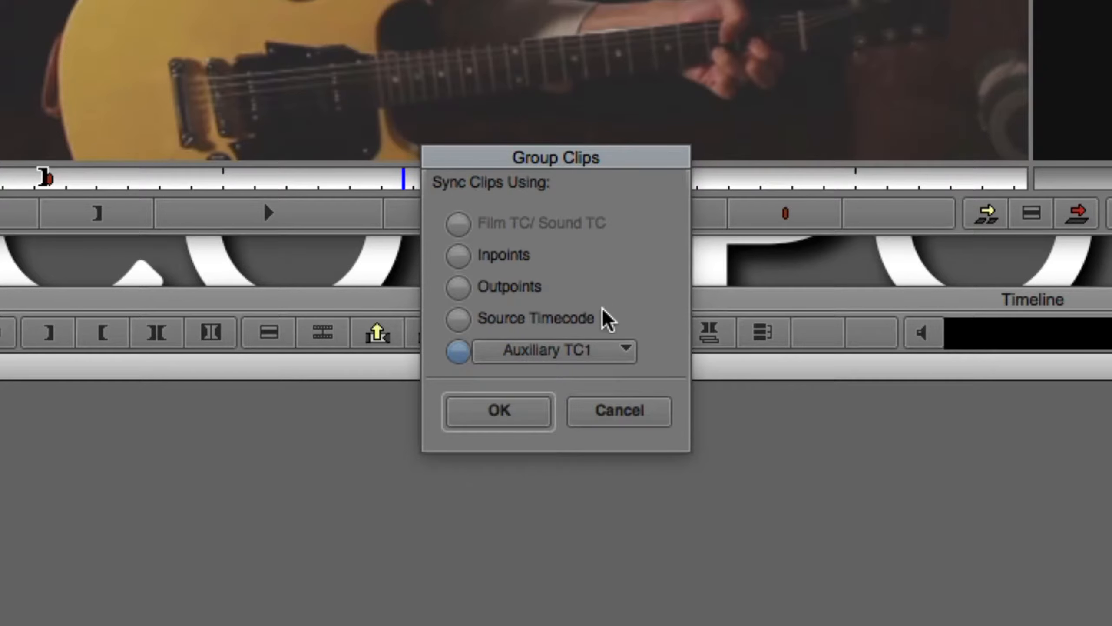
pyautogui.click(525, 319)
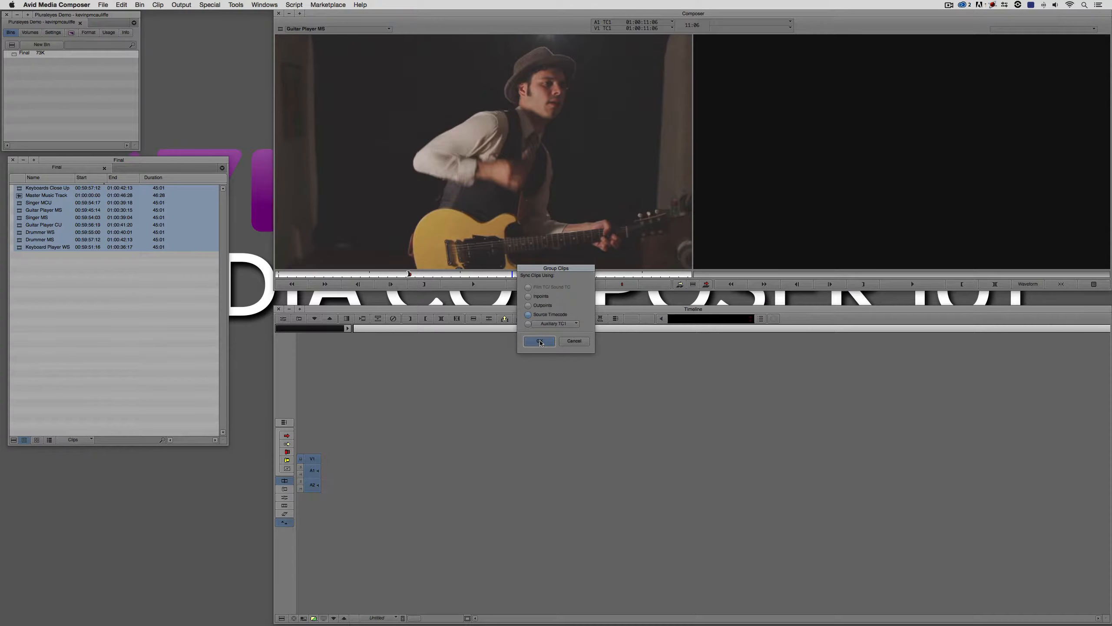
pyautogui.click(499, 410)
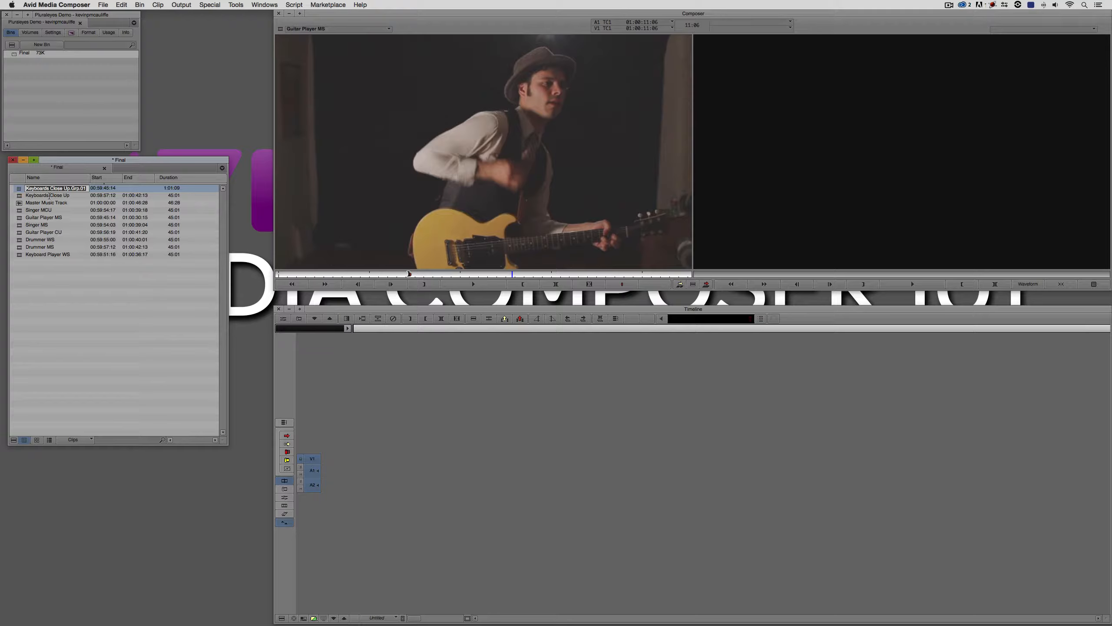
# - Name the new group clip "Multicamera with TC"
pyautogui.write('Multicamera with TC')
pyautogui.press('Return')
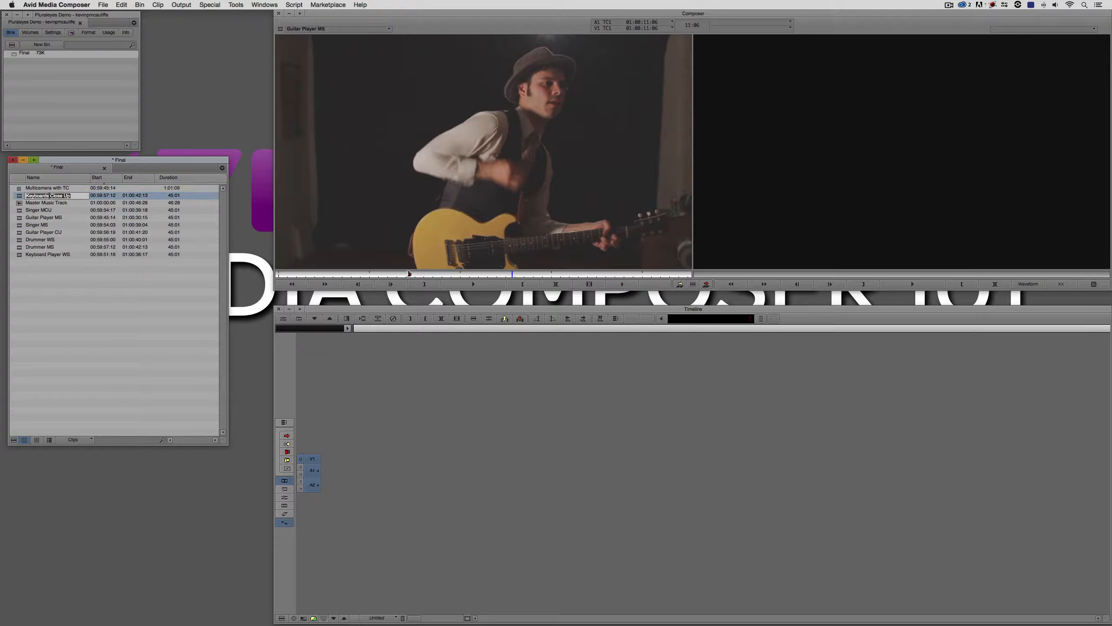
pyautogui.click(41, 275)
# - Load Keyboards Close Up and park on its sync marker, and check where the Master Music Track starts
pyautogui.doubleClick(19, 196)
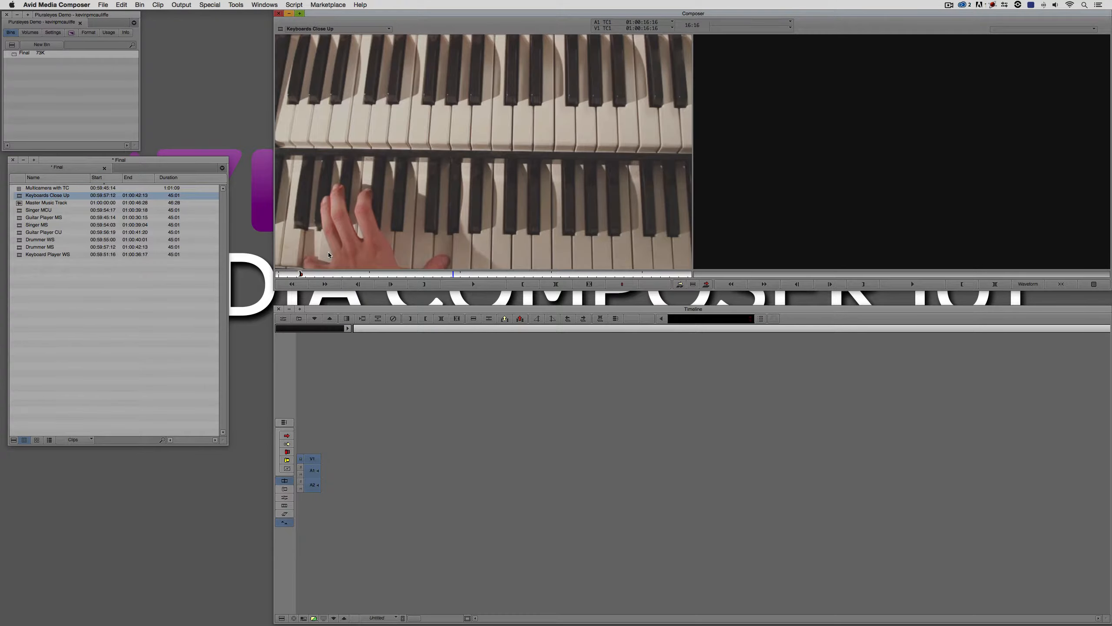
pyautogui.click(302, 274)
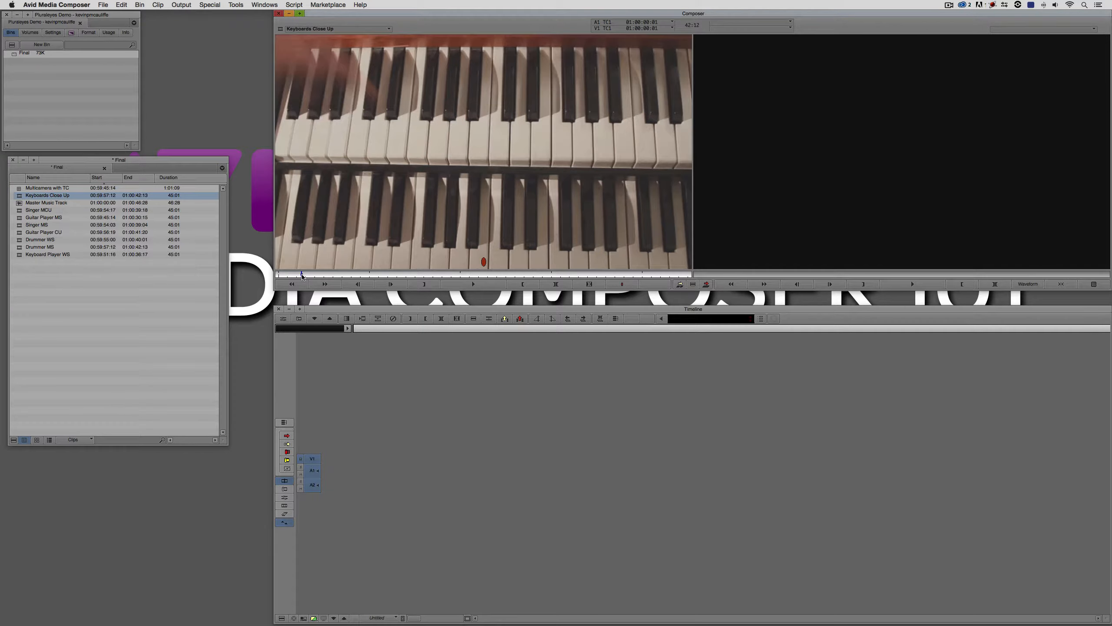
pyautogui.doubleClick(19, 203)
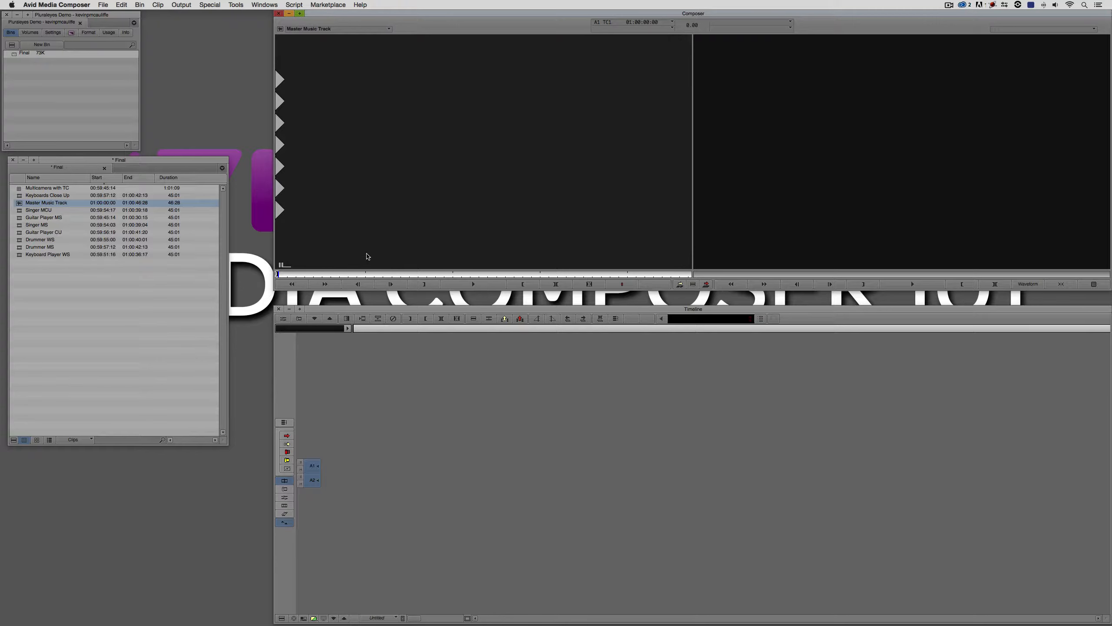
# - Load the Singer MCU clip, clear its marks and mark an In point at its red sync marker
pyautogui.doubleClick(19, 212)
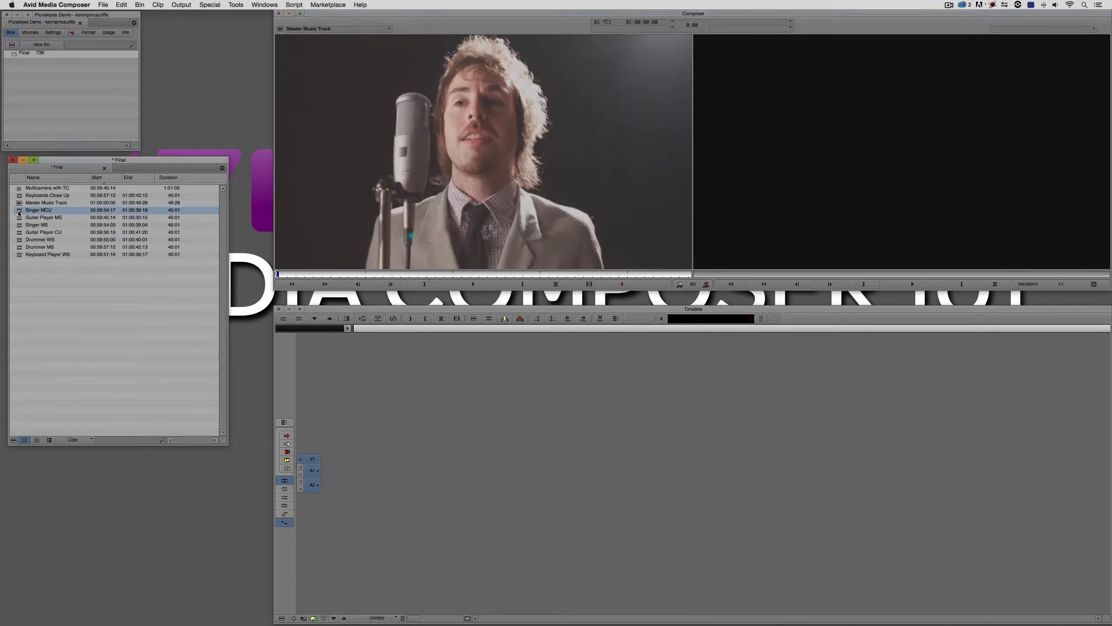
pyautogui.click(341, 273)
pyautogui.press('g')
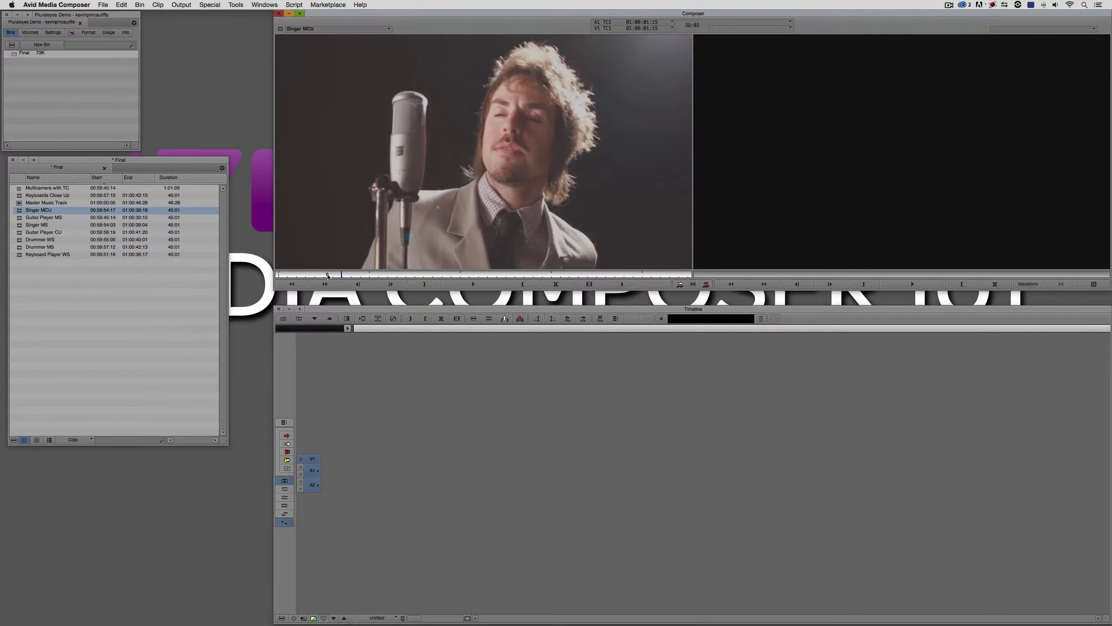
pyautogui.click(327, 275)
pyautogui.press('i')
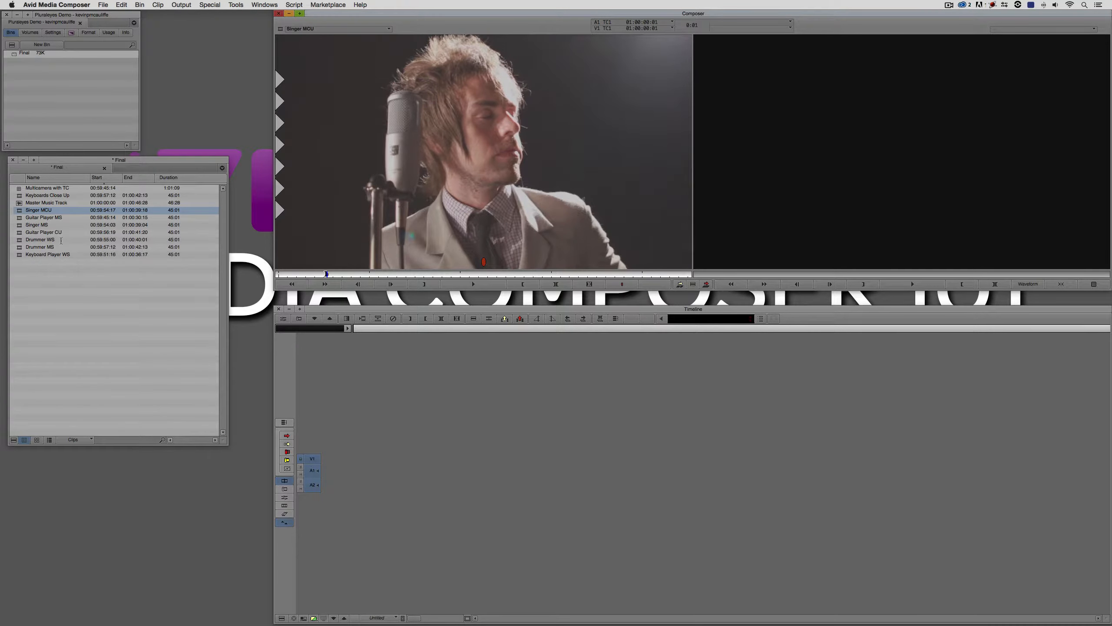
# - Check the In points of the Guitar Player MS, Singer MS, Guitar Player CU, Drummer WS, Drummer MS and Keyboard Player WS clips
pyautogui.doubleClick(44, 217)
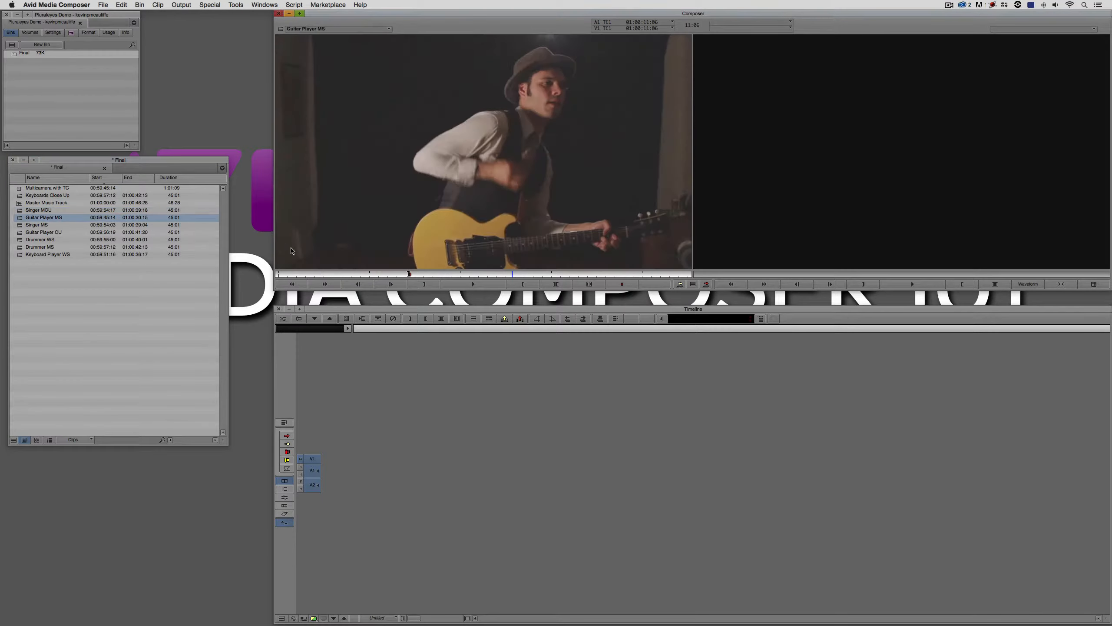
pyautogui.click(410, 274)
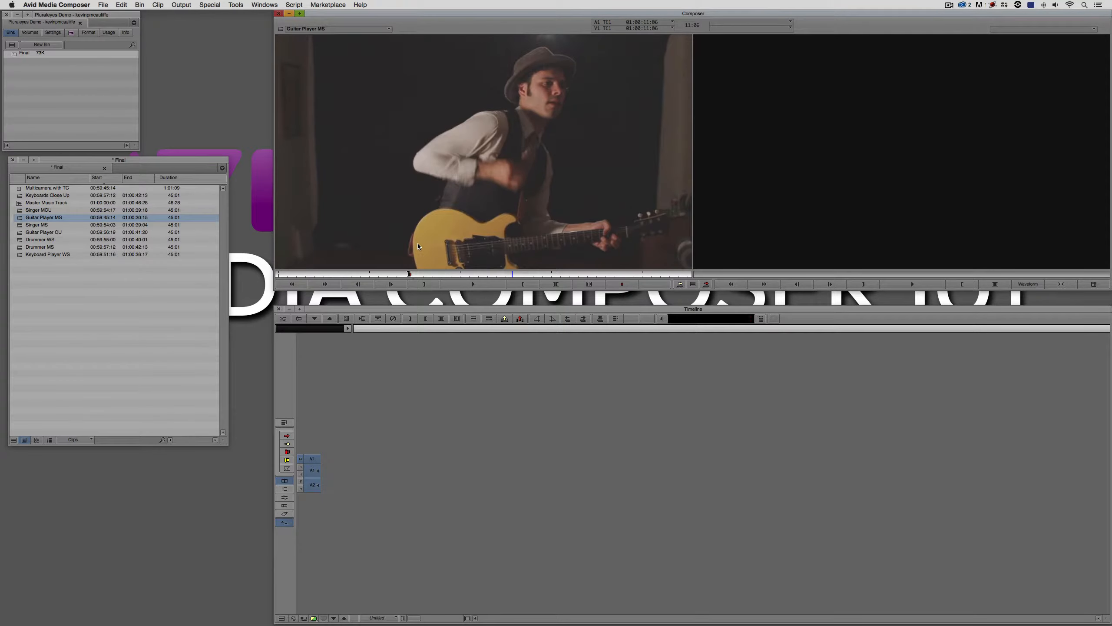
pyautogui.doubleClick(15, 224)
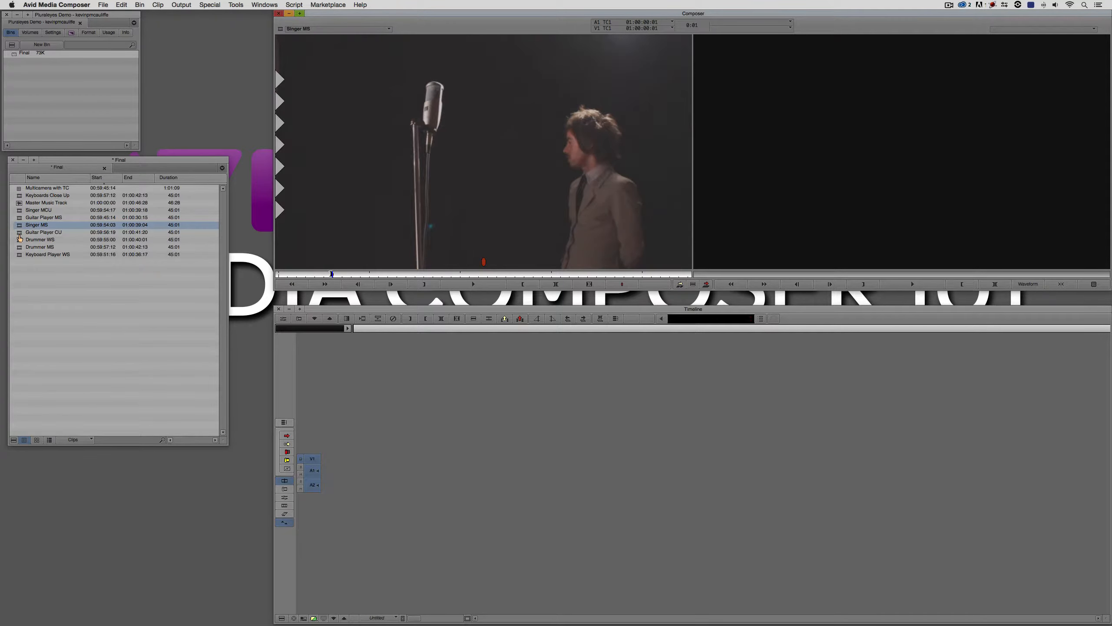
pyautogui.doubleClick(19, 232)
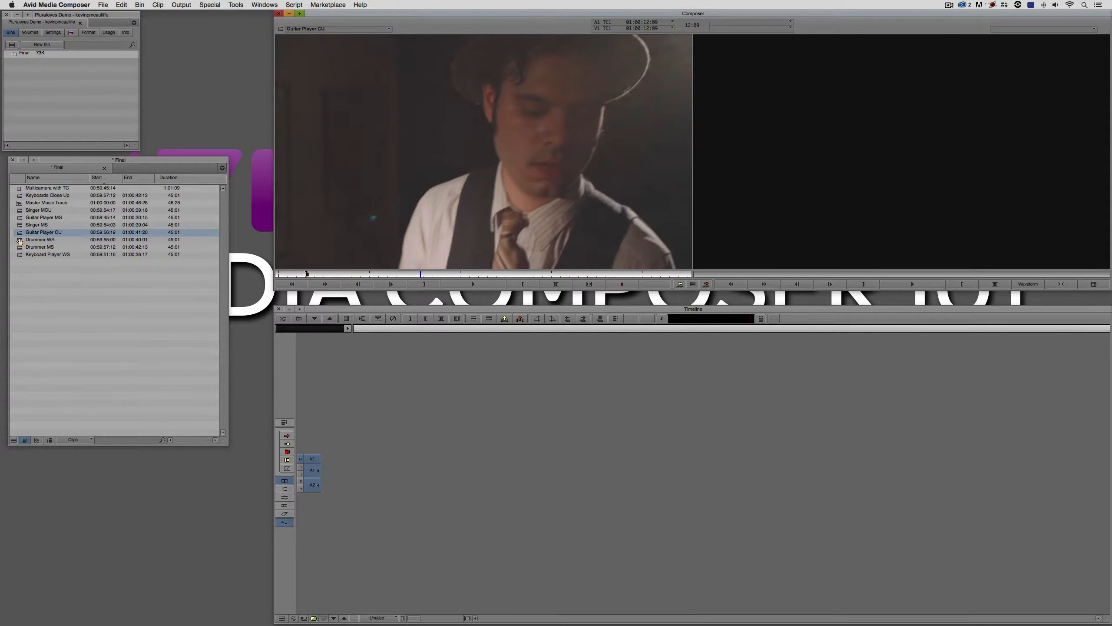
pyautogui.doubleClick(20, 240)
pyautogui.doubleClick(19, 248)
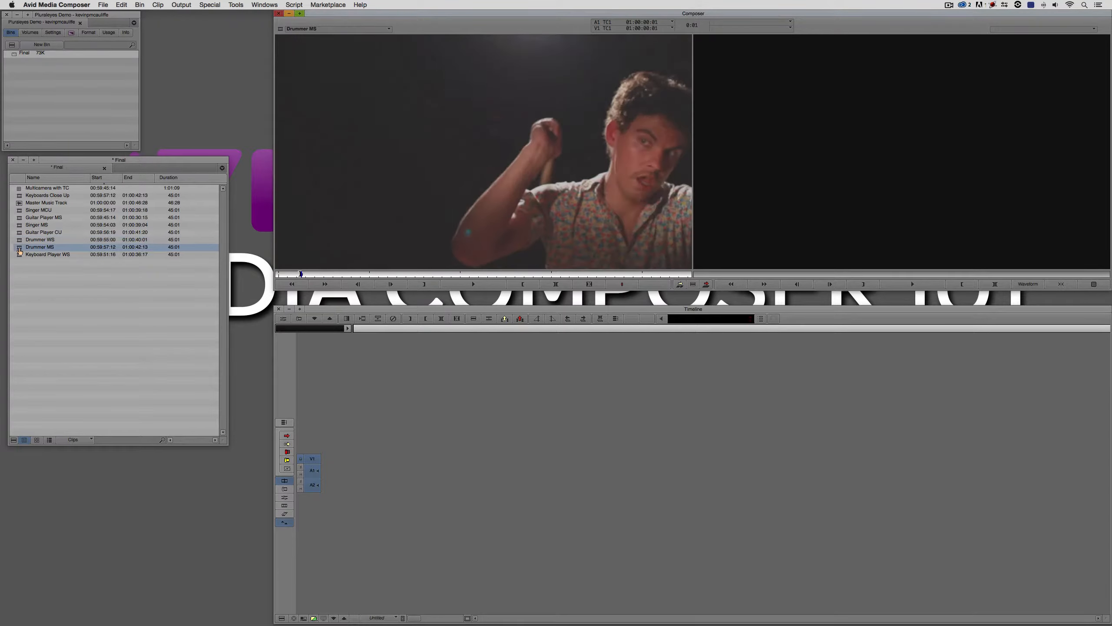
pyautogui.doubleClick(18, 255)
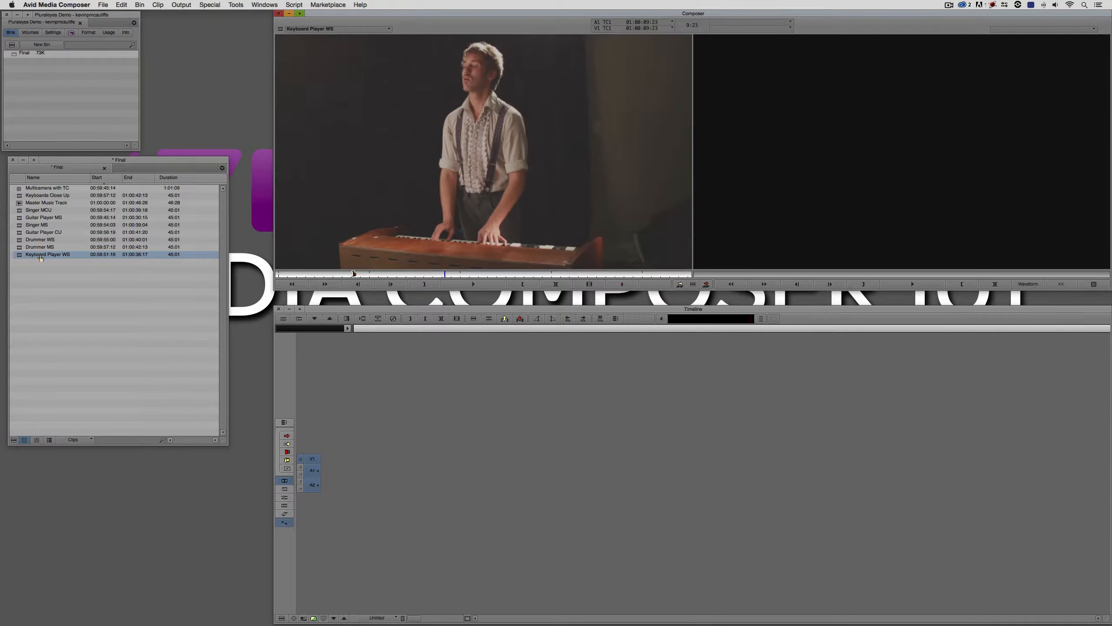
# - Select all the source clips from Keyboards Close Up to Keyboard Player WS and group them using Inpoints
pyautogui.keyDown('shift'); pyautogui.click(20, 196); pyautogui.keyUp('shift')
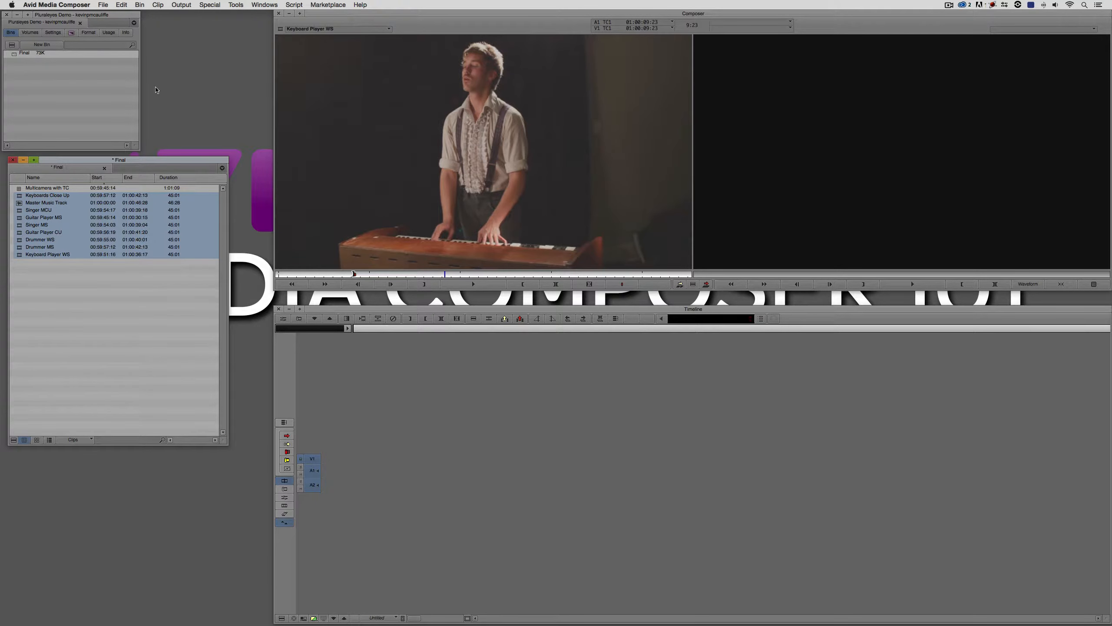
pyautogui.click(140, 4)
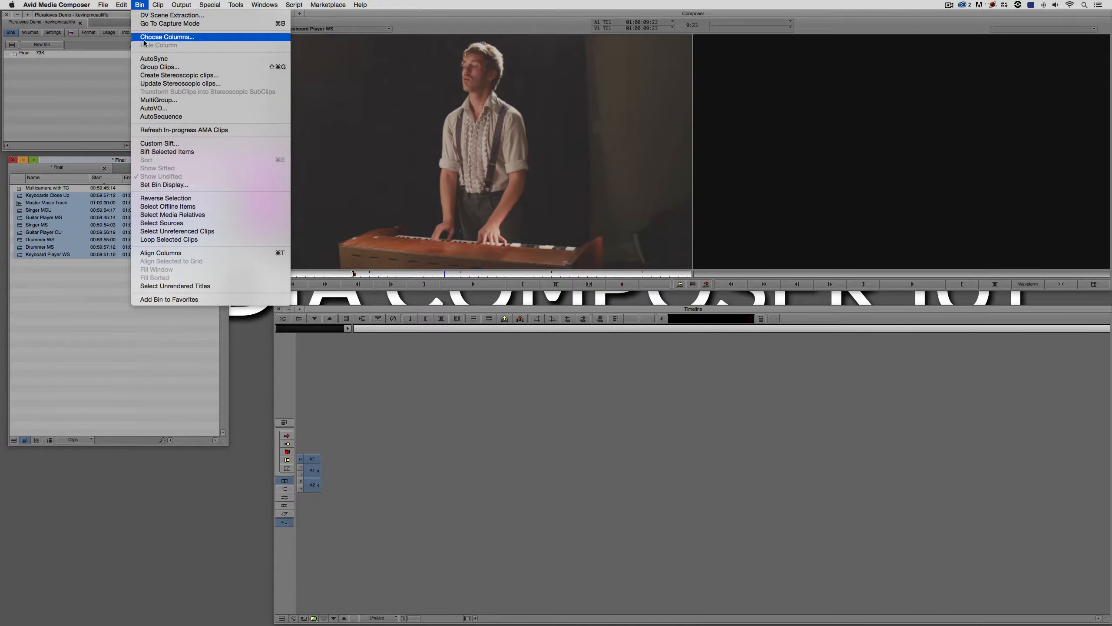
pyautogui.click(144, 67)
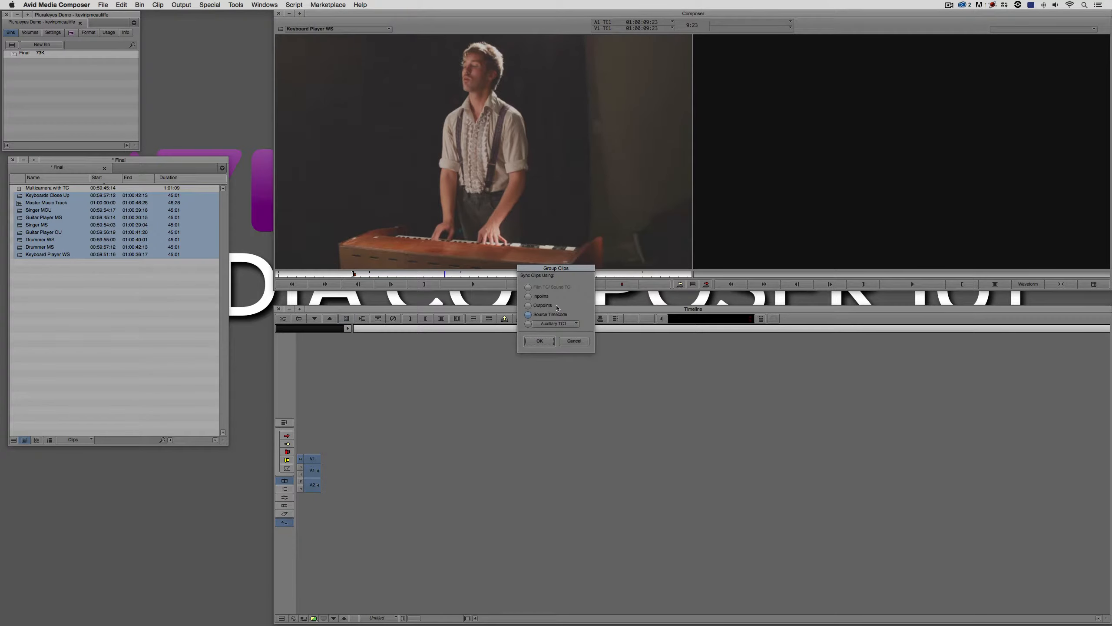
pyautogui.click(541, 297)
pyautogui.click(540, 341)
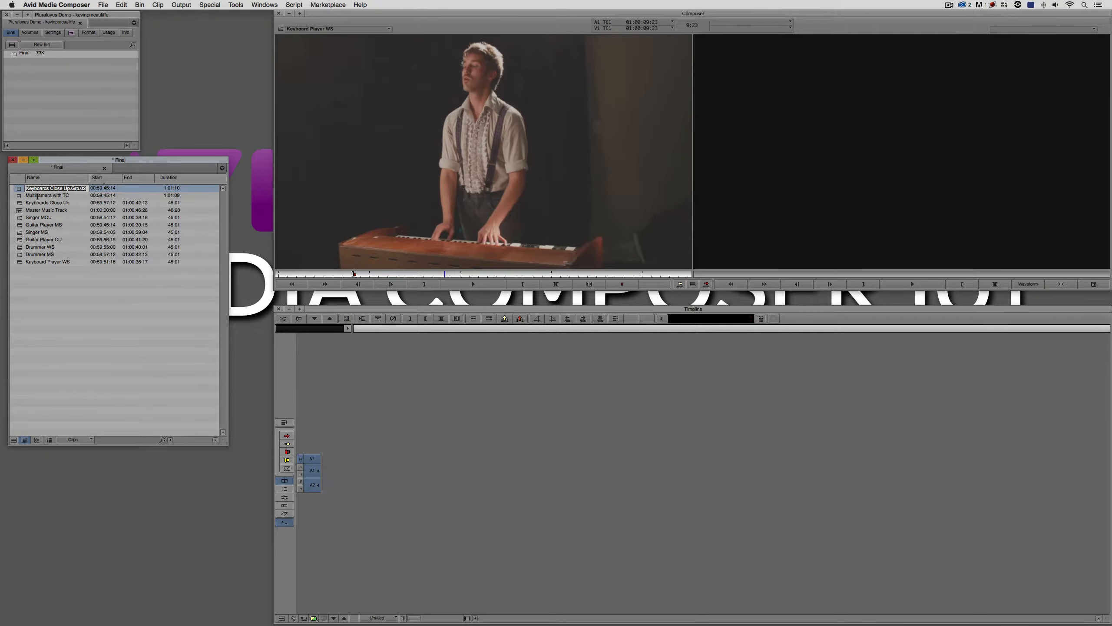
# - Rename the new group clip "Multicamera with In Points", reusing the name of the existing timecode group
pyautogui.click(37, 196)
pyautogui.press('Escape')
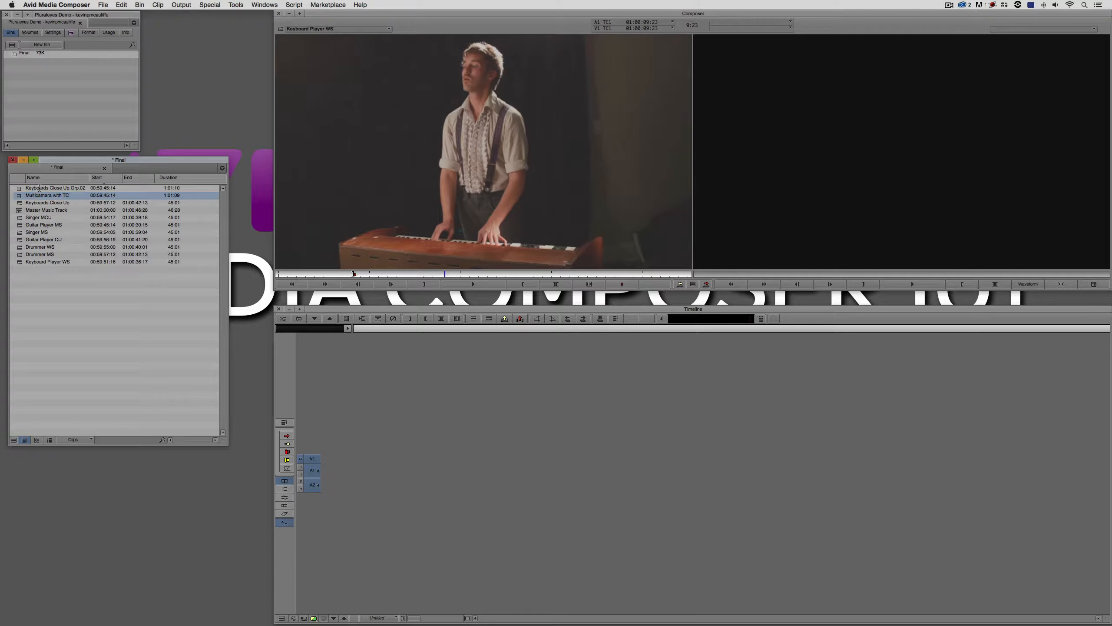
pyautogui.click(39, 196)
pyautogui.press('cmd+c')
pyautogui.click(40, 188)
pyautogui.press('cmd+v')
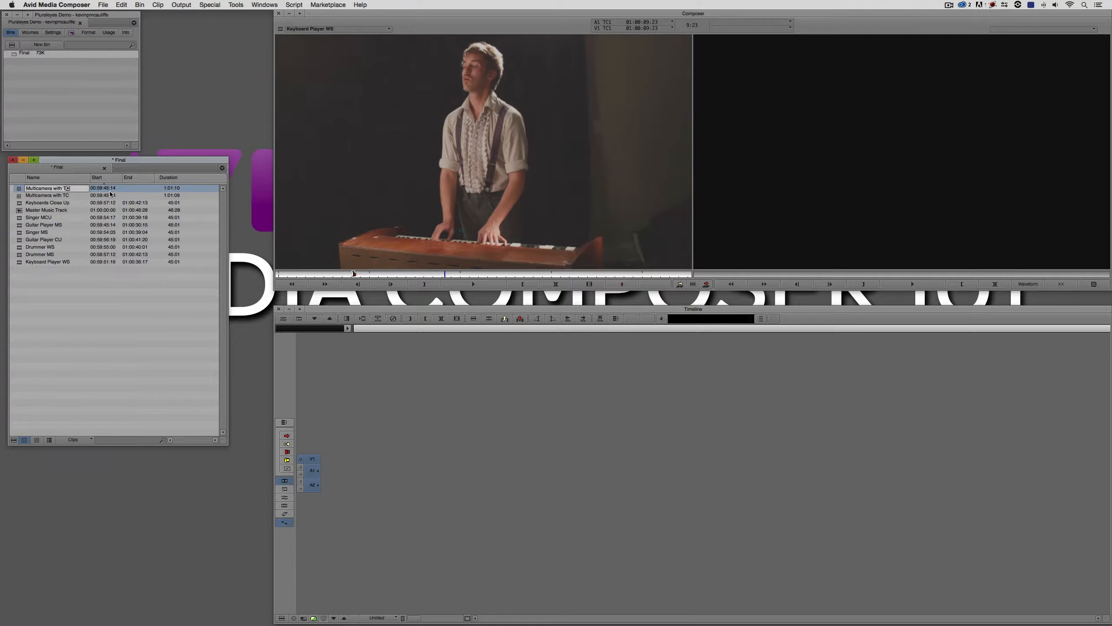
pyautogui.write('In Points')
pyautogui.press('Return')
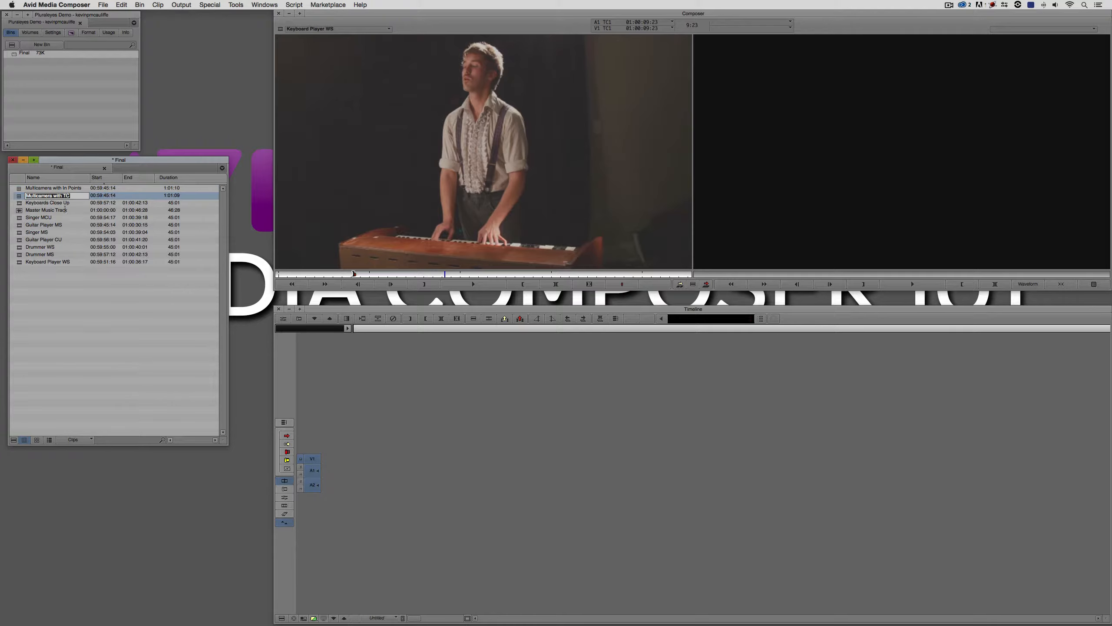
# - Edit the Multicamera with TC group into a new sequence and the Multicamera with In Points group into a second, separate one
pyautogui.moveTo(18, 199); pyautogui.dragTo(455, 213)
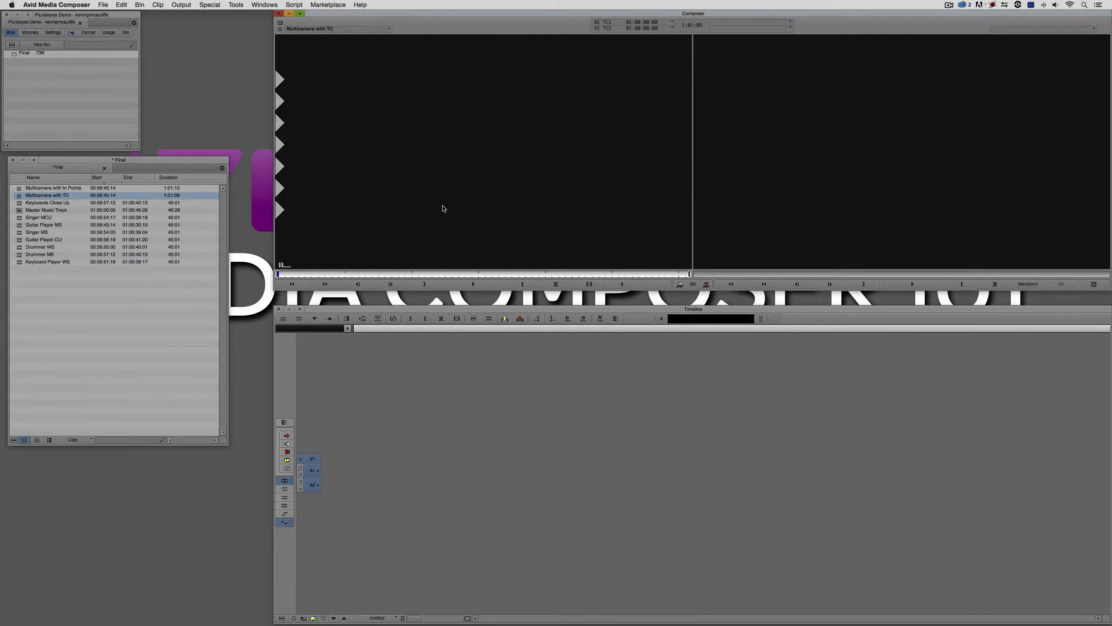
pyautogui.press('v')
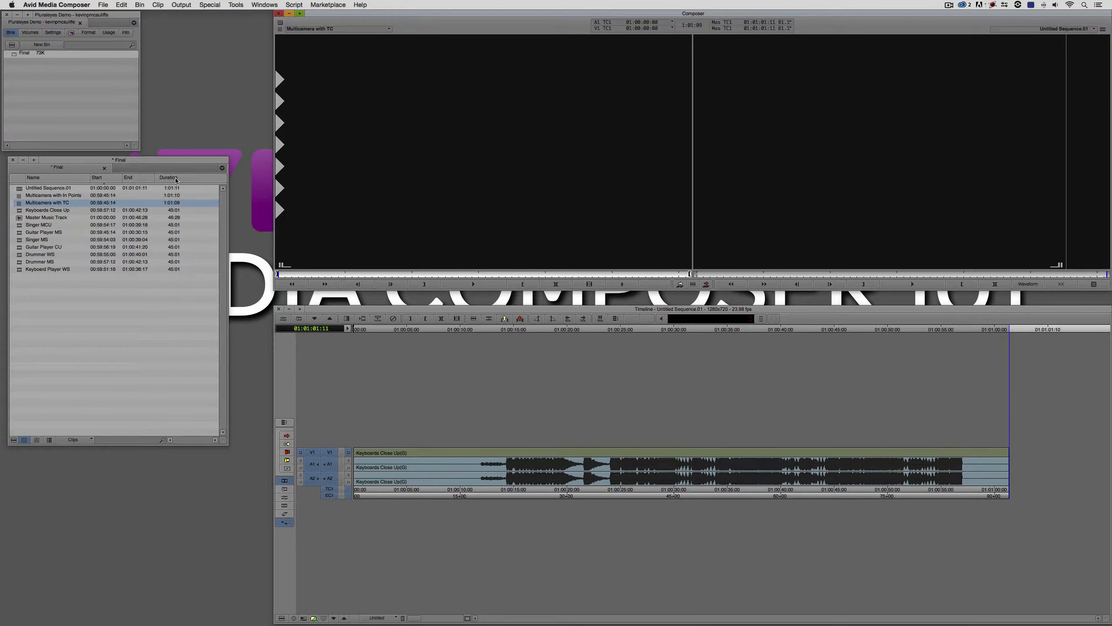
pyautogui.moveTo(19, 198); pyautogui.dragTo(379, 196)
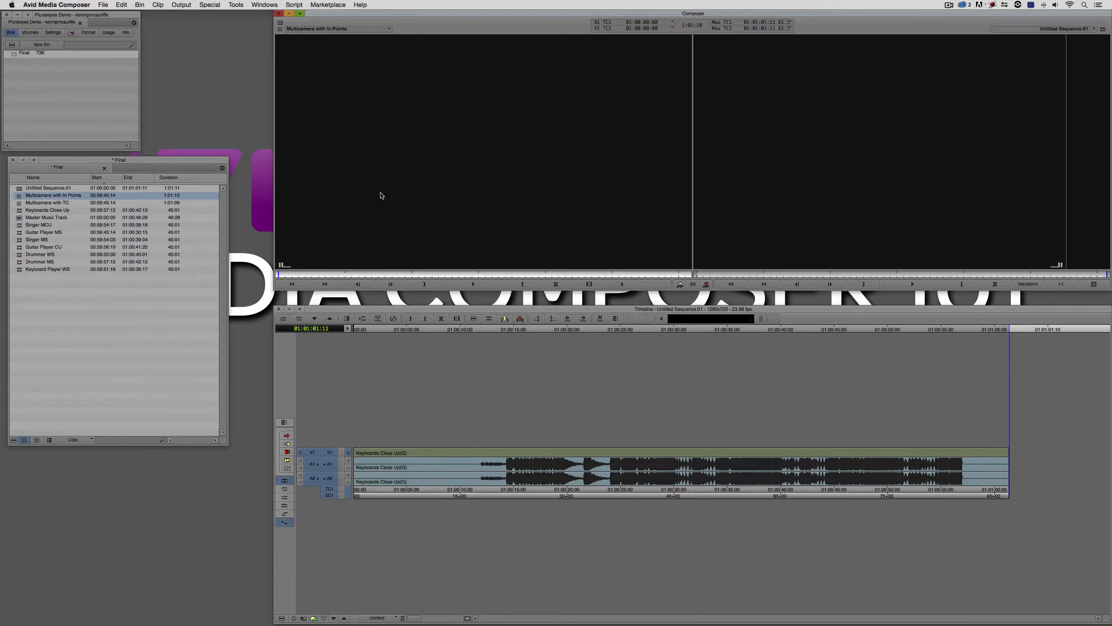
pyautogui.click(1065, 29)
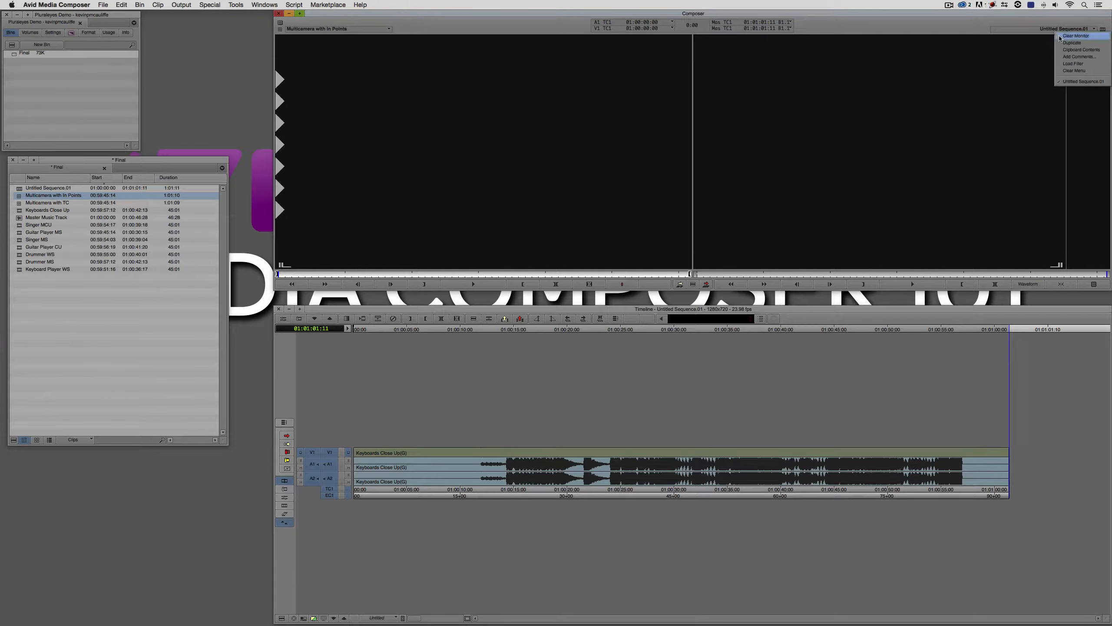
pyautogui.click(1075, 39)
pyautogui.press('v')
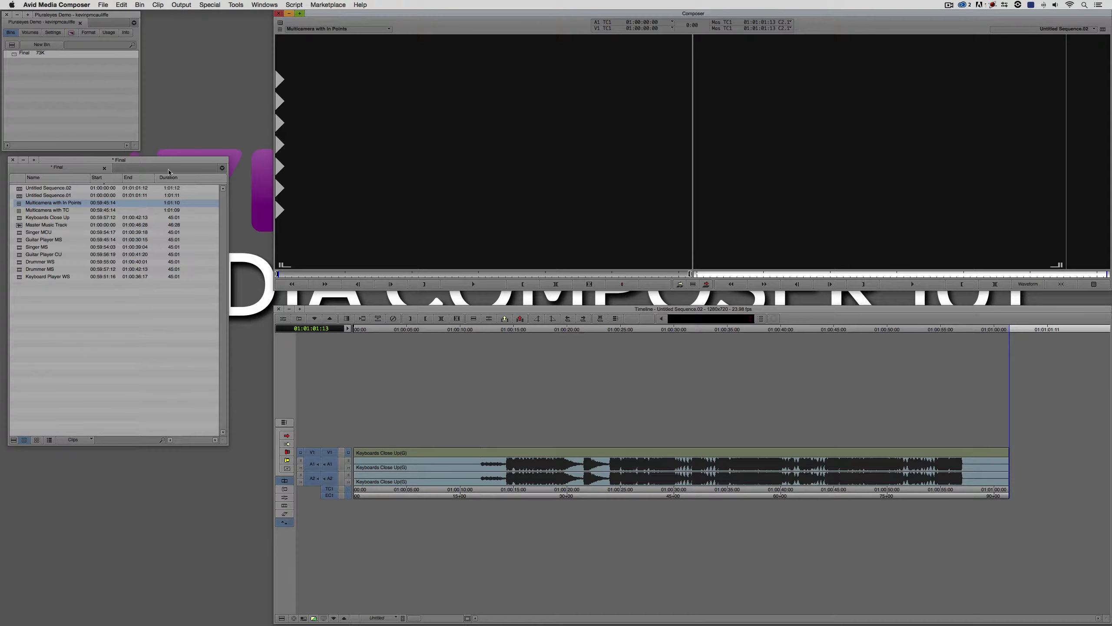
# - Rename the newest sequence "Multicamera with In Points" and the first sequence "Multicamera with TC", copying the names from their group clips
pyautogui.press('super+c')
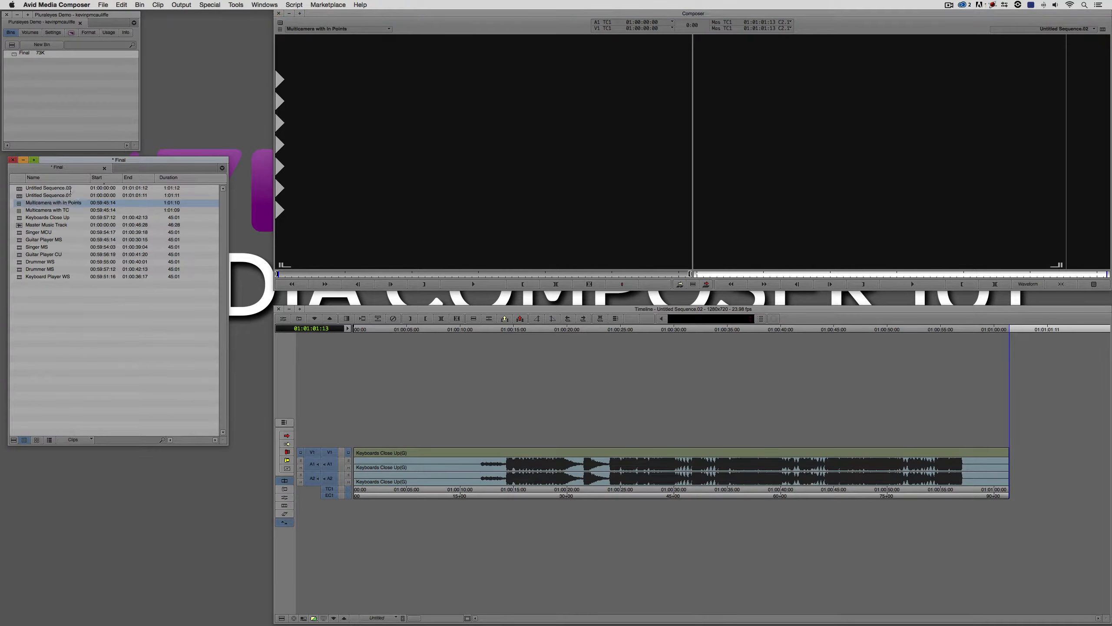
pyautogui.click(70, 189)
pyautogui.press('super+v')
pyautogui.click(60, 210)
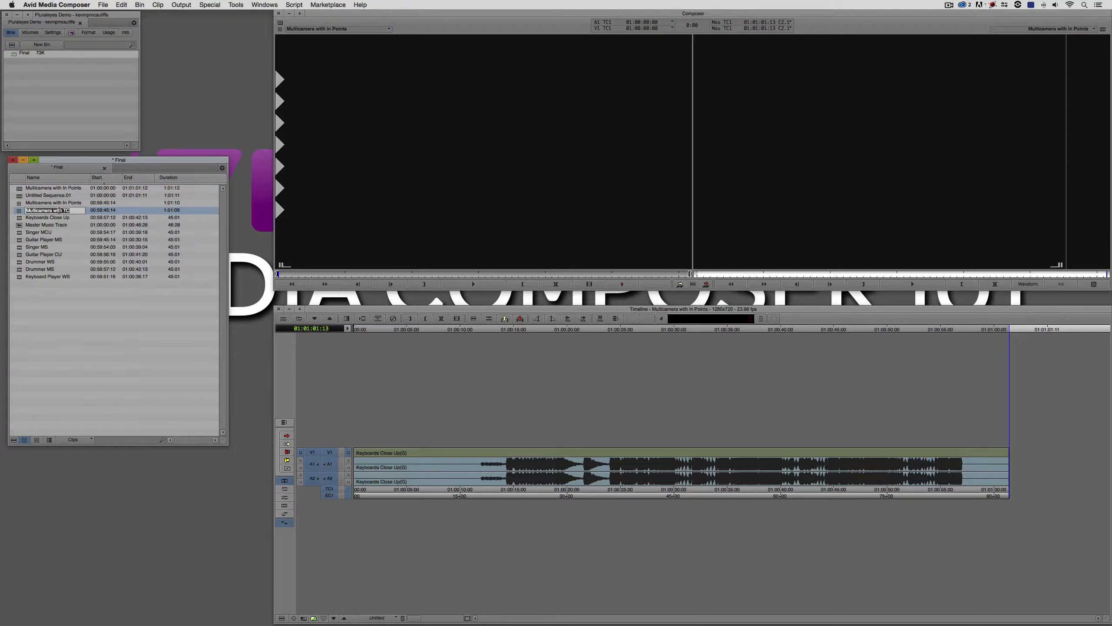
pyautogui.press('super+c')
pyautogui.click(59, 195)
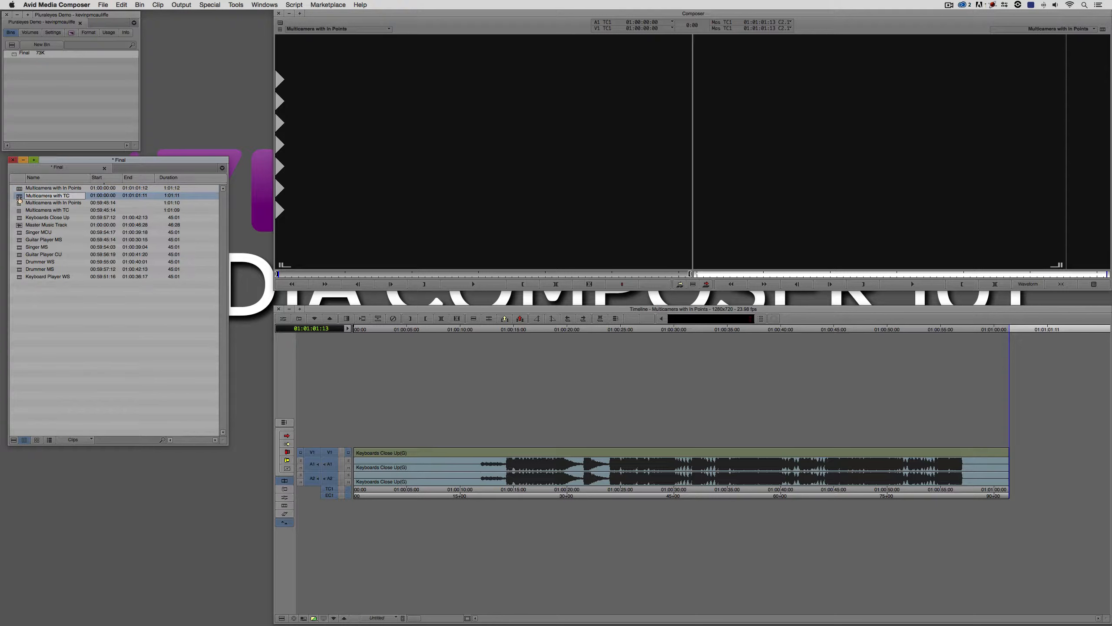
pyautogui.press('super+v')
# - Review the two renamed sequences in the multicamera view, and play the In Points version from about 01:00:22:00 to check sync
pyautogui.click(442, 199)
pyautogui.click(676, 385)
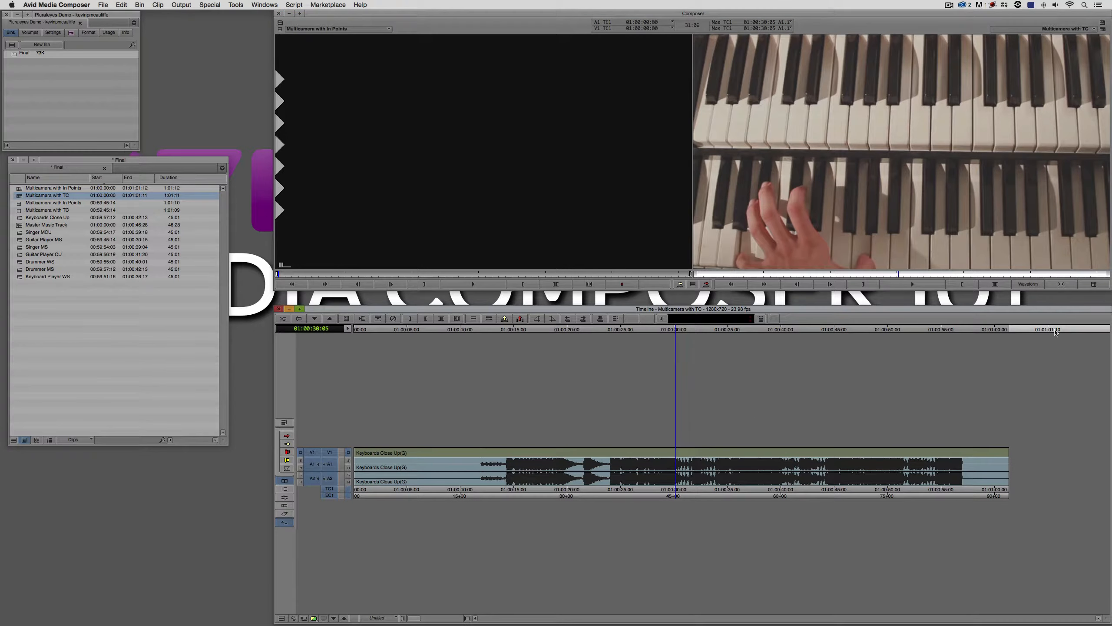
pyautogui.click(1094, 284)
pyautogui.moveTo(618, 460); pyautogui.dragTo(585, 464)
pyautogui.press('space')
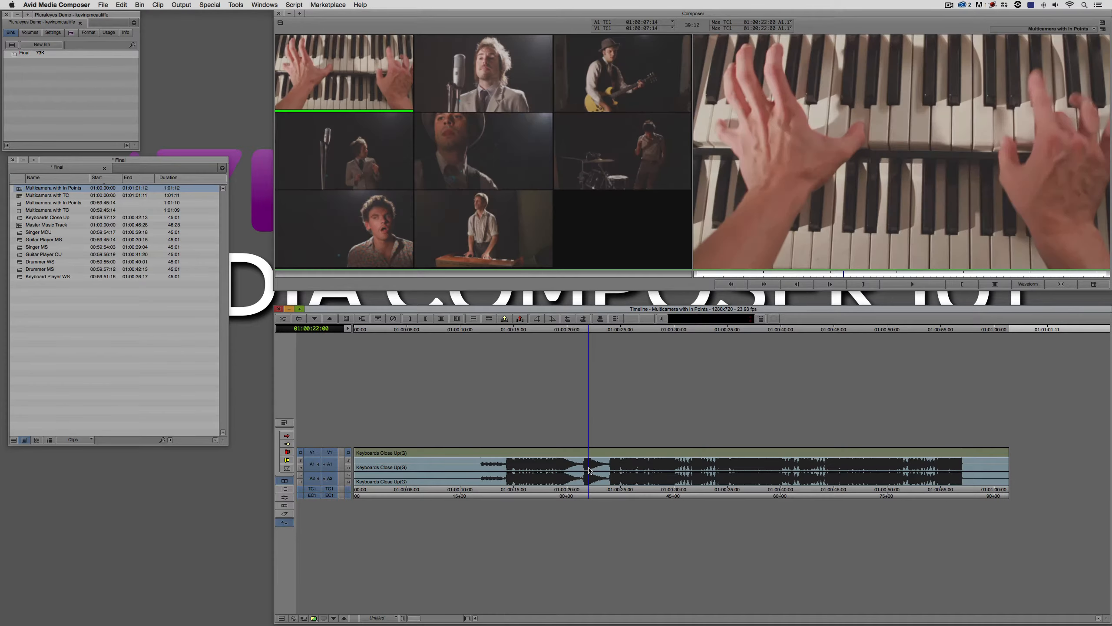
# - Play the Multicamera with In Points sequence from 01:00:22:00, and delete that sequence from the bin
pyautogui.press('space')
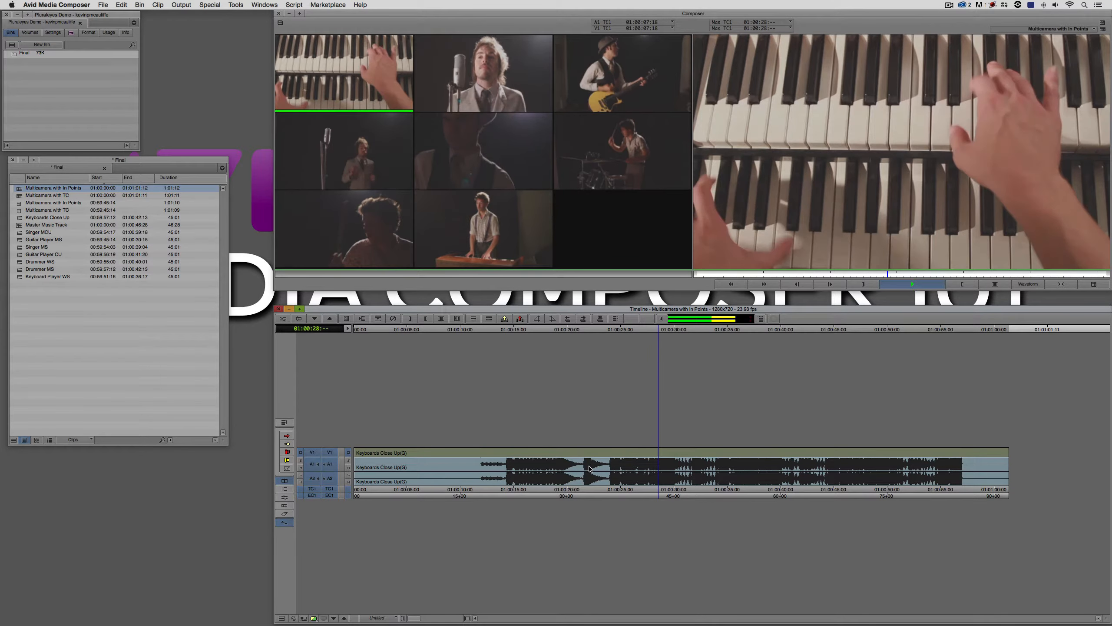
pyautogui.press('space')
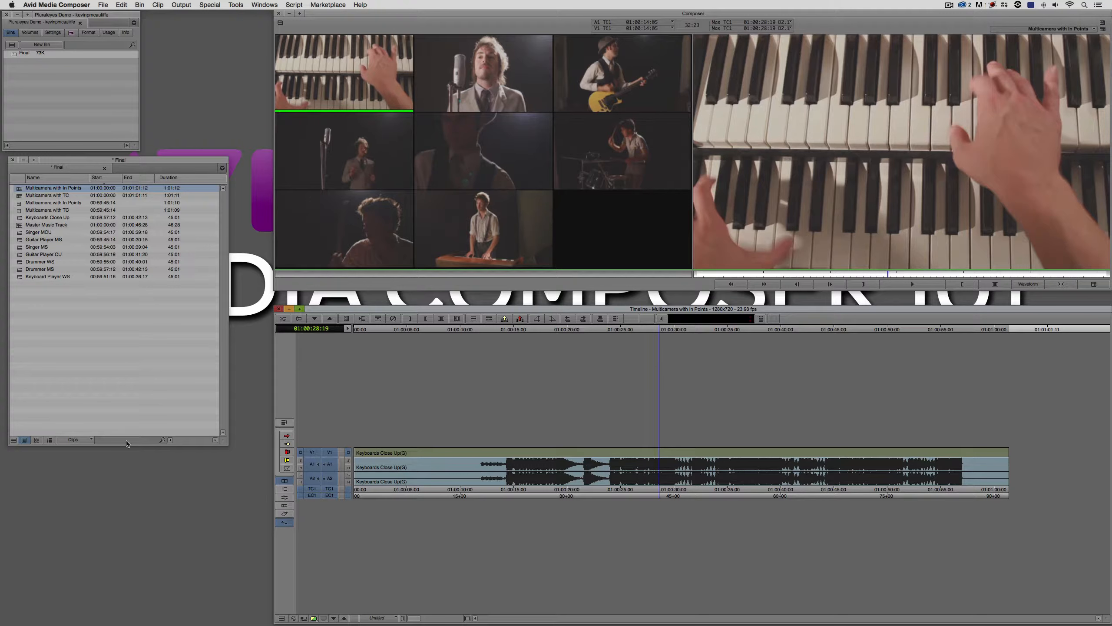
pyautogui.click(36, 198)
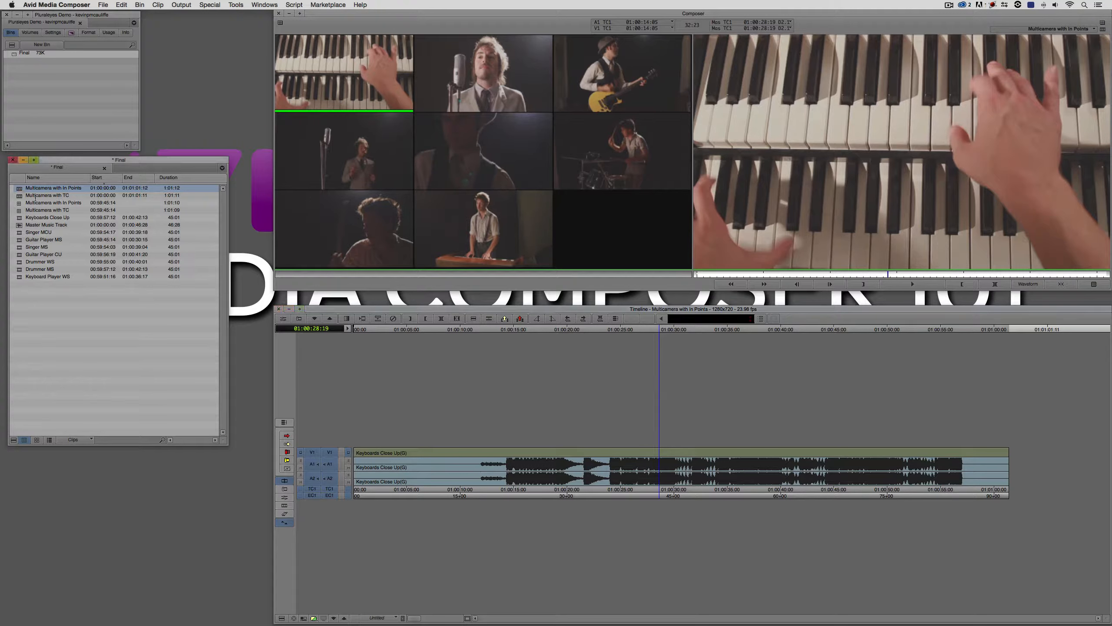
pyautogui.press('Delete')
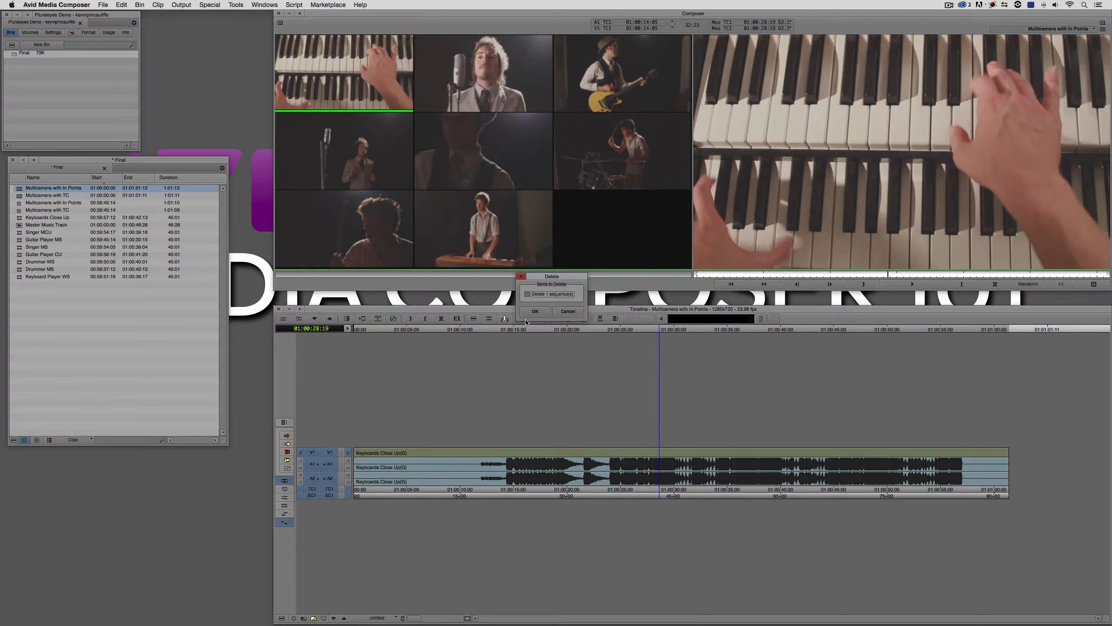
pyautogui.click(543, 294)
pyautogui.click(537, 312)
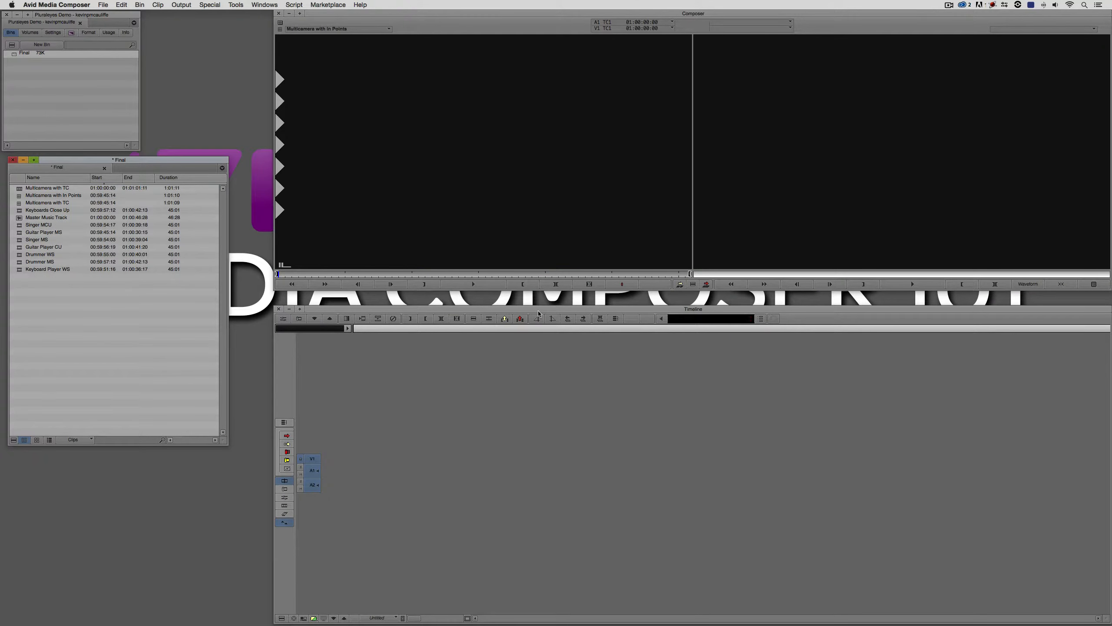
# - Load the Multicamera with TC sequence into the timeline and park the playhead at about 01:00:17:18
pyautogui.doubleClick(19, 191)
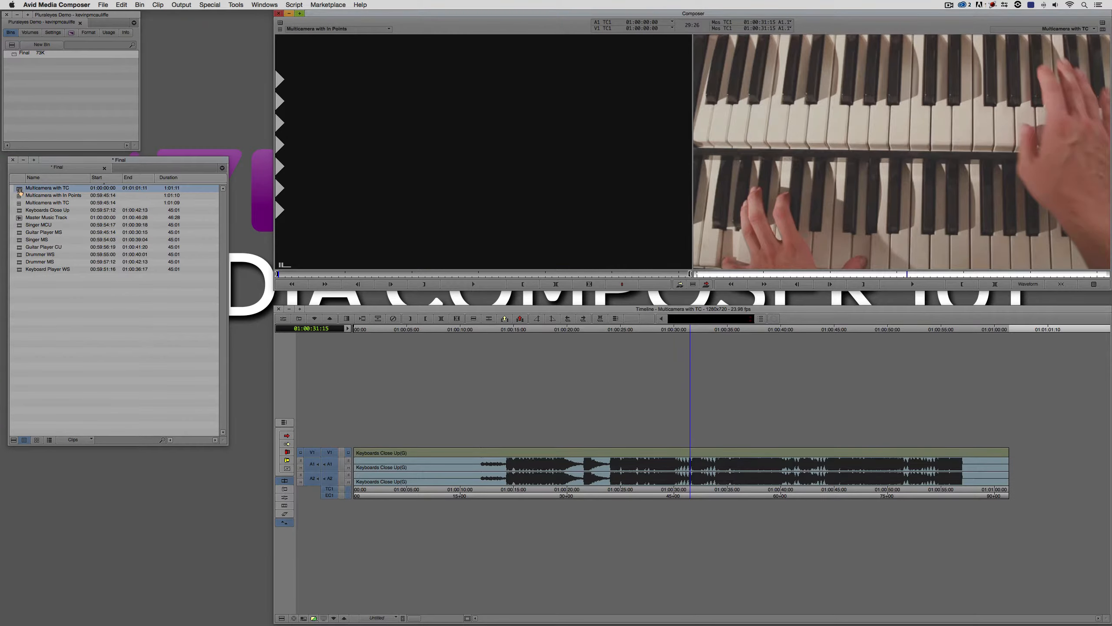
pyautogui.moveTo(675, 462); pyautogui.dragTo(542, 465)
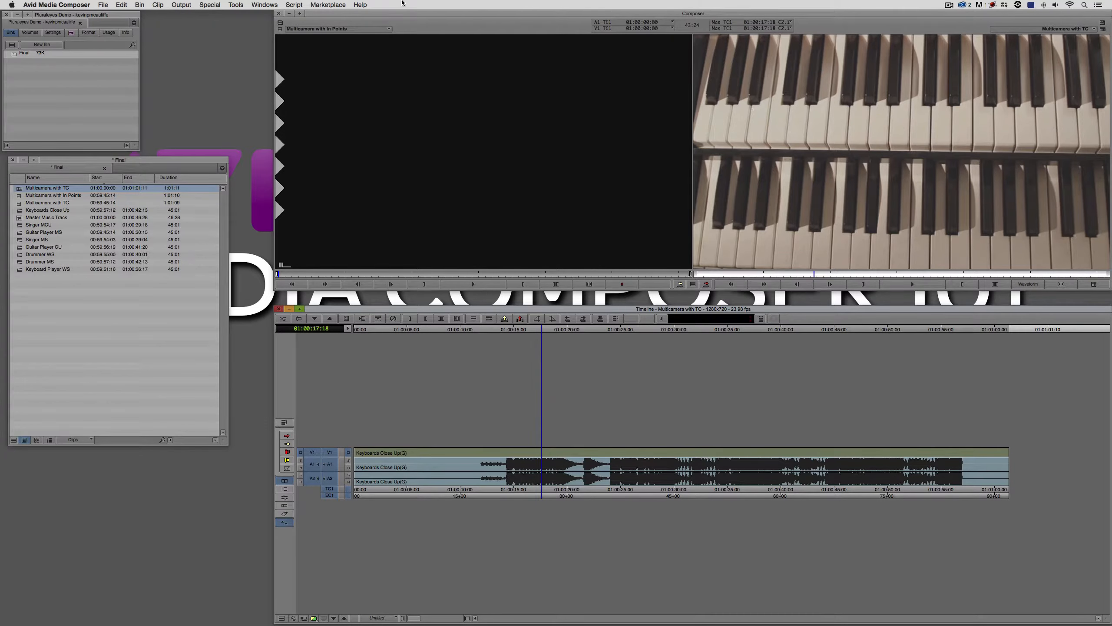
# - Open the Command Palette and examine its MCam commands, including Nine Split and the MultiCam camera buttons
pyautogui.click(241, 3)
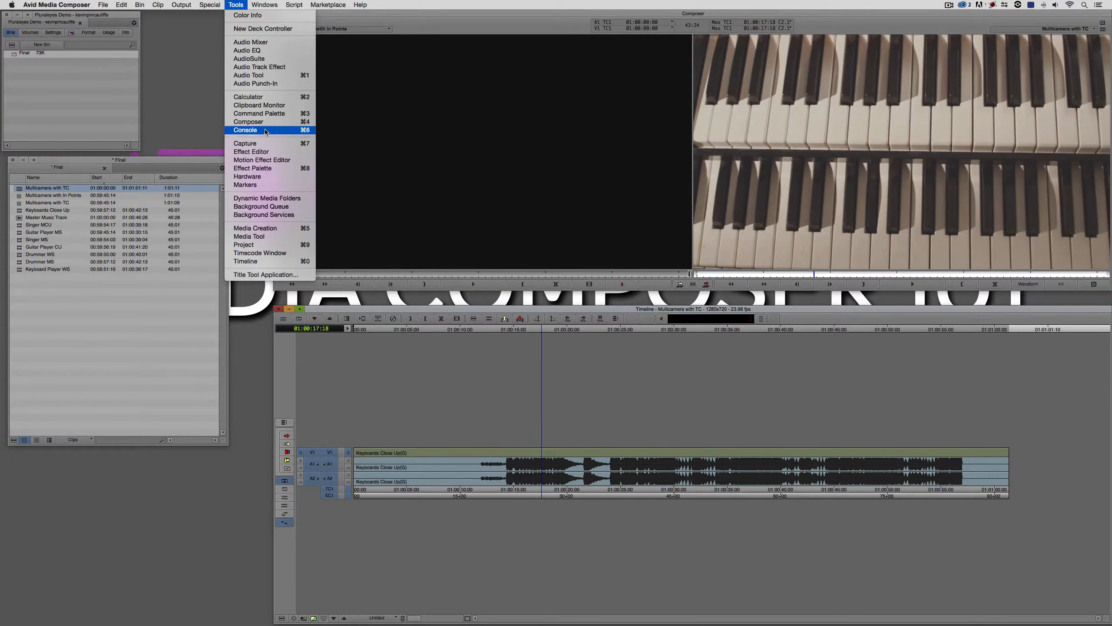
pyautogui.click(266, 115)
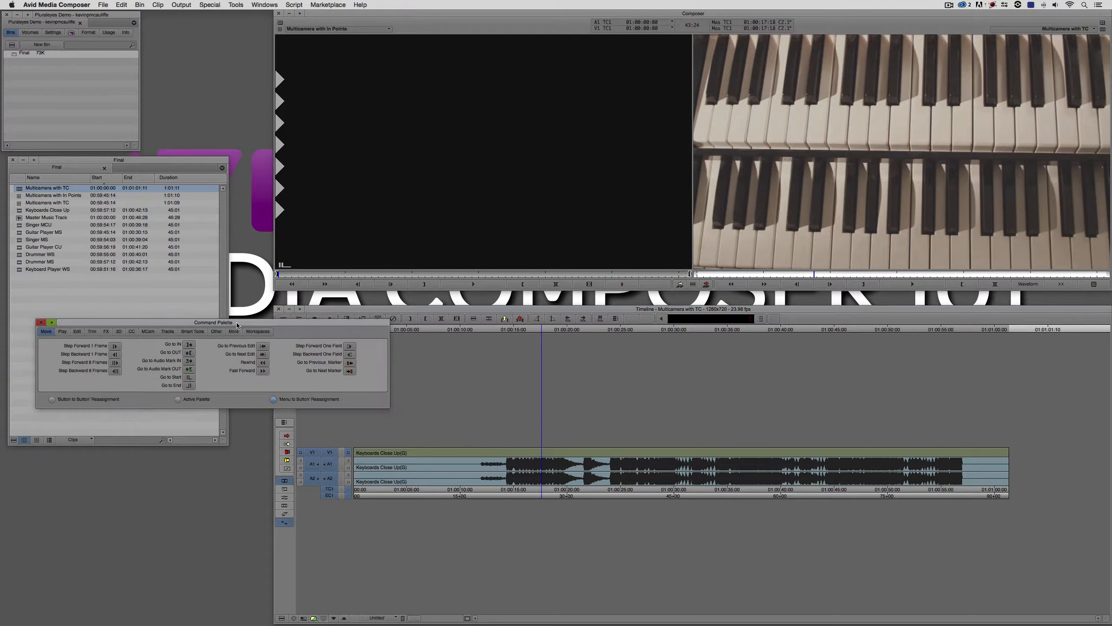
pyautogui.moveTo(176, 369); pyautogui.dragTo(341, 177)
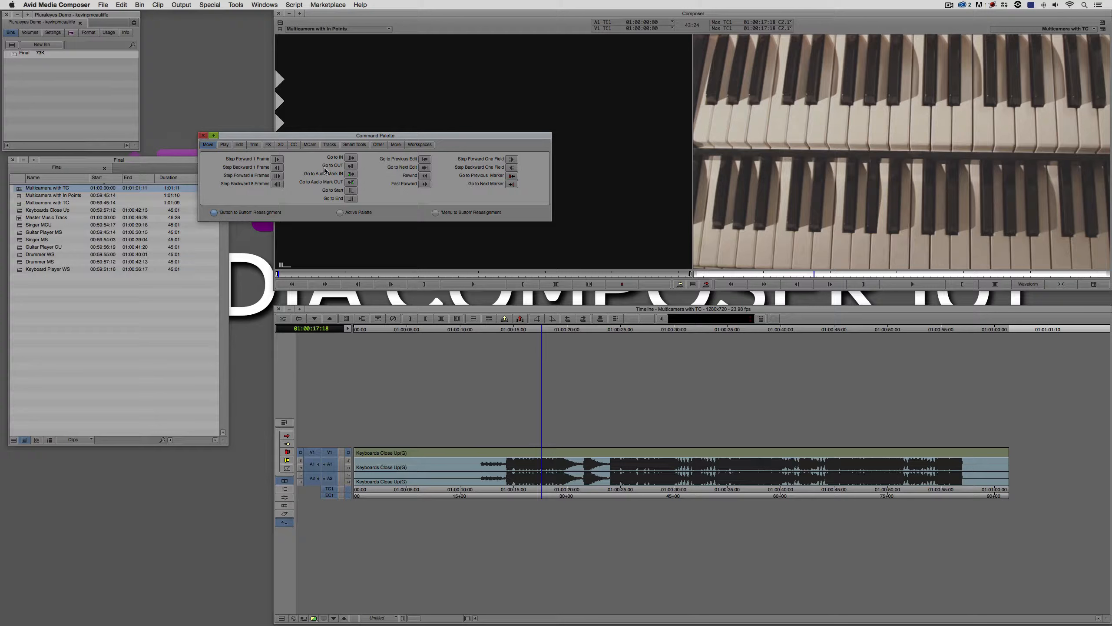
pyautogui.click(311, 144)
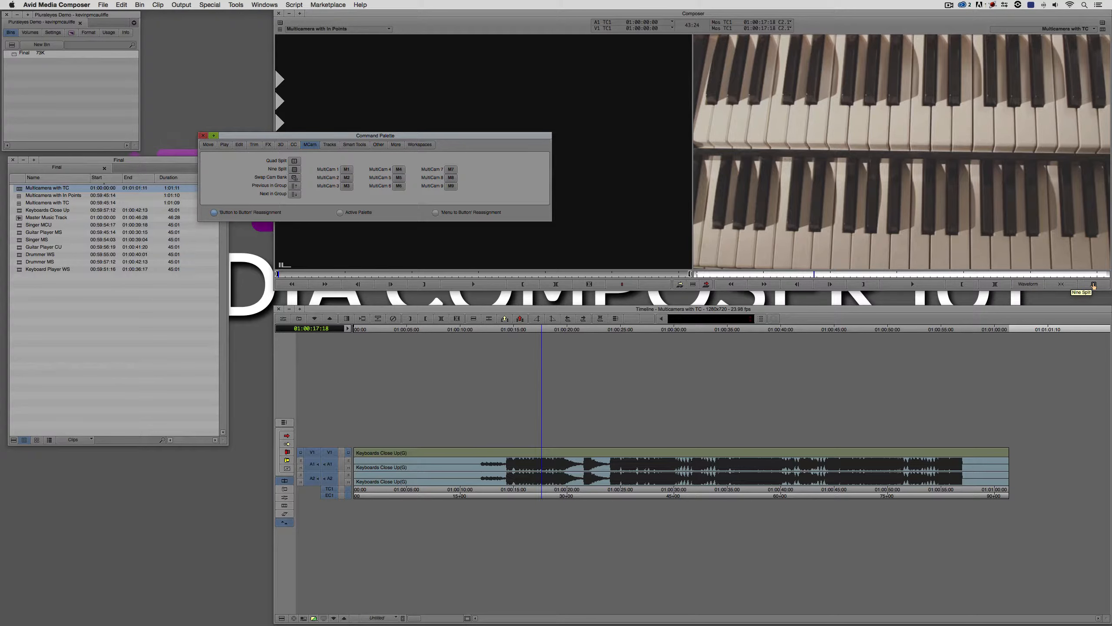
pyautogui.moveTo(489, 136); pyautogui.dragTo(334, 344)
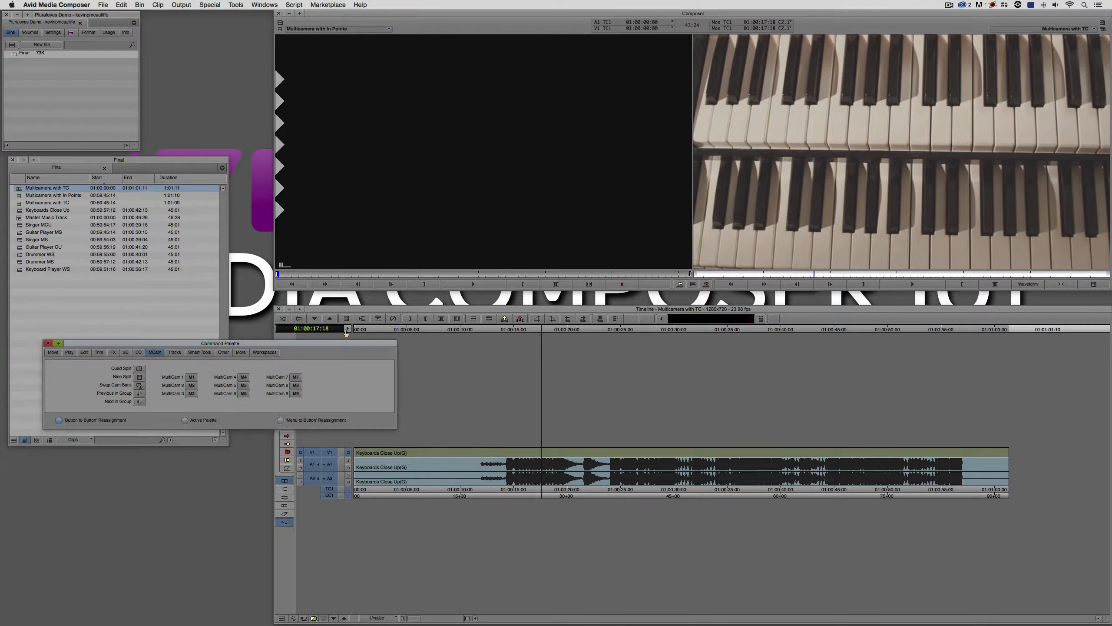
# - Open the Keyboard settings, examine which keys the MultiCam commands are mapped to, and close the keyboard and Command Palette windows
pyautogui.click(62, 33)
pyautogui.doubleClick(22, 95)
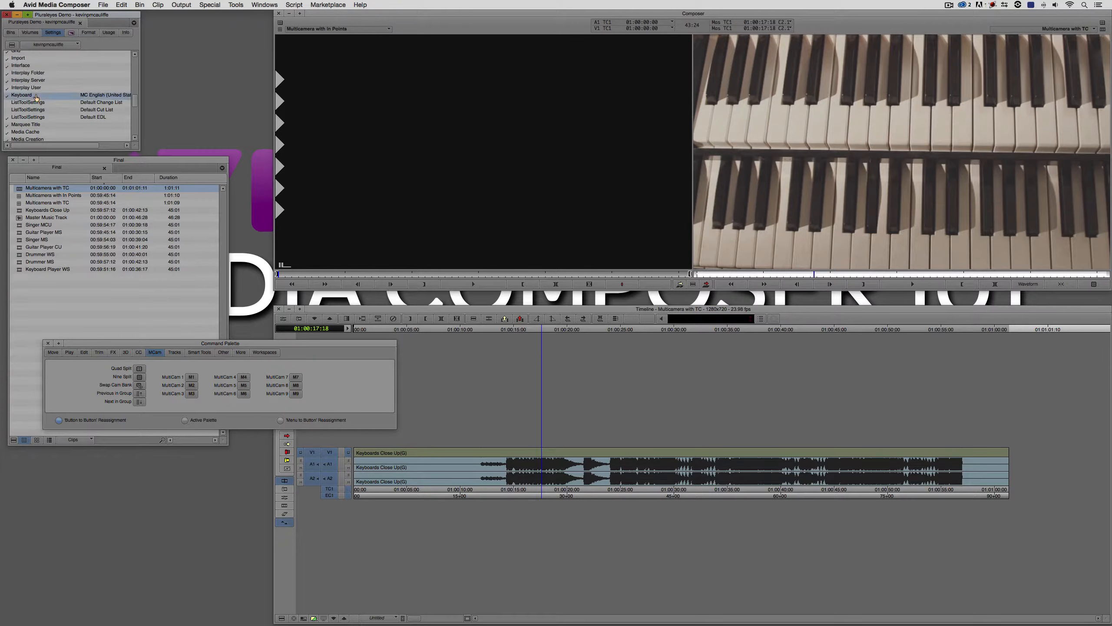
pyautogui.moveTo(489, 267); pyautogui.dragTo(156, 246)
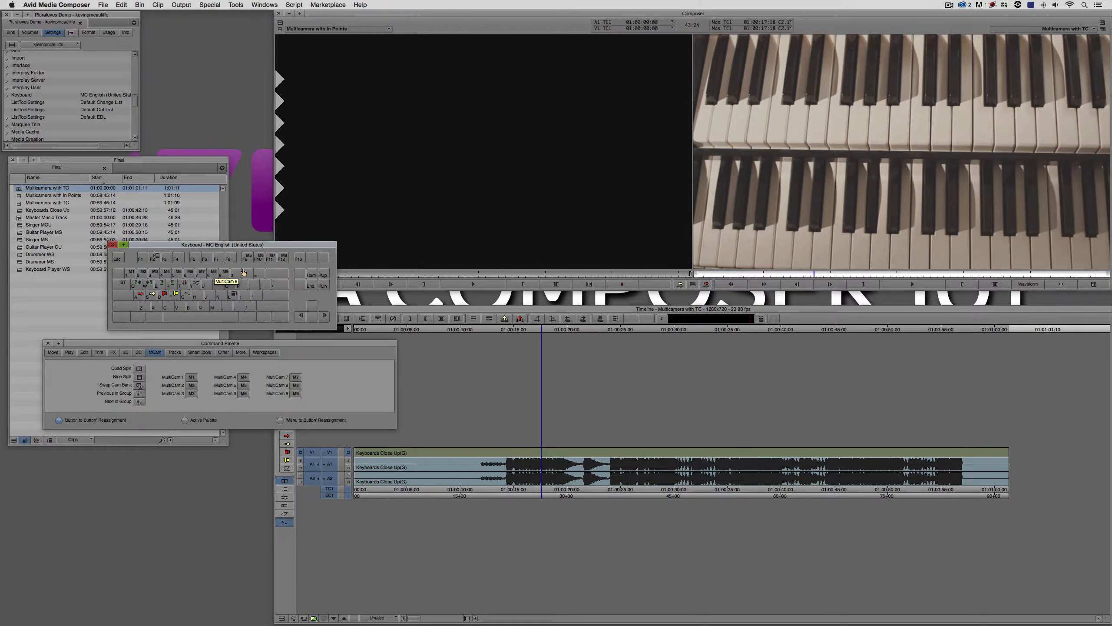
pyautogui.click(114, 247)
pyautogui.click(48, 344)
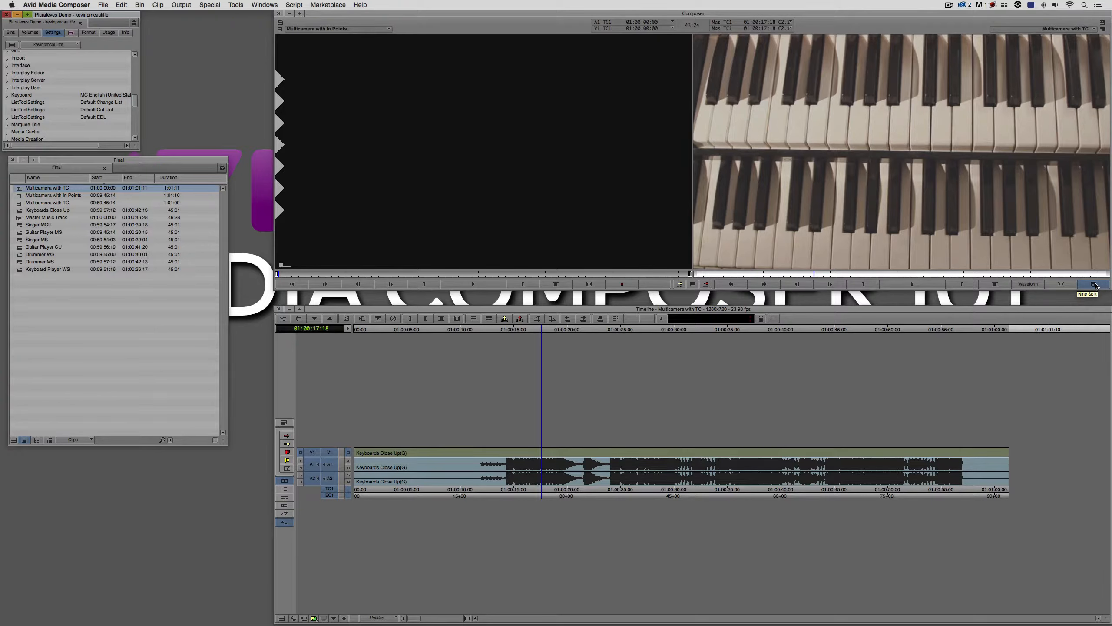
# - Display the Multicamera with TC sequence in the Nine Split view and play it from about 01:00:21:00 to check sync
pyautogui.click(1096, 287)
pyautogui.moveTo(617, 468); pyautogui.dragTo(651, 473)
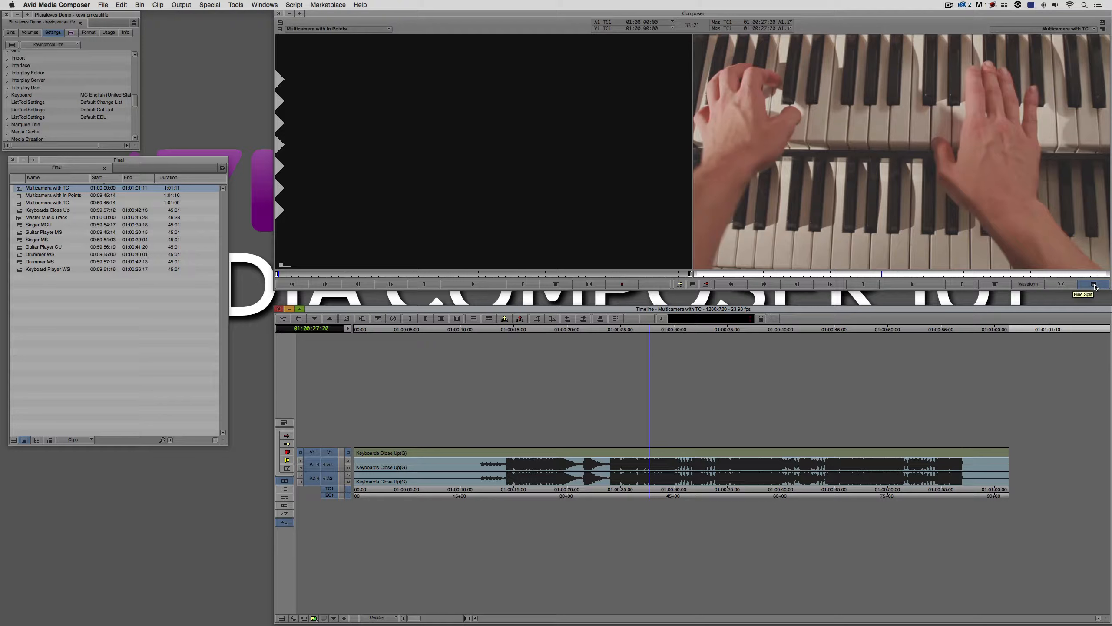
pyautogui.click(1094, 284)
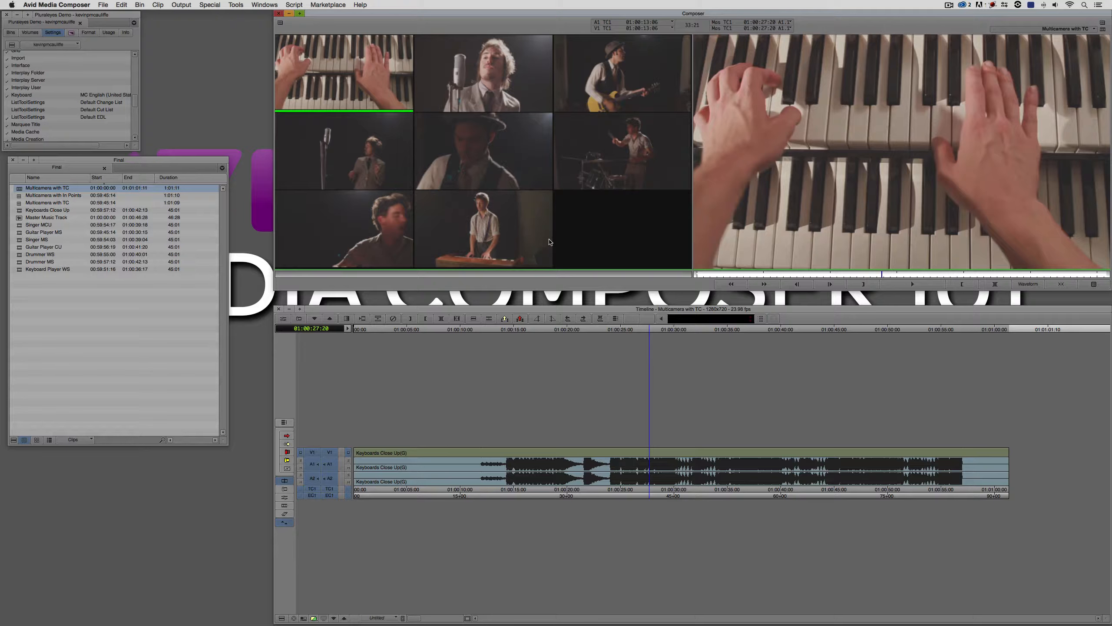
pyautogui.moveTo(587, 471); pyautogui.dragTo(576, 471)
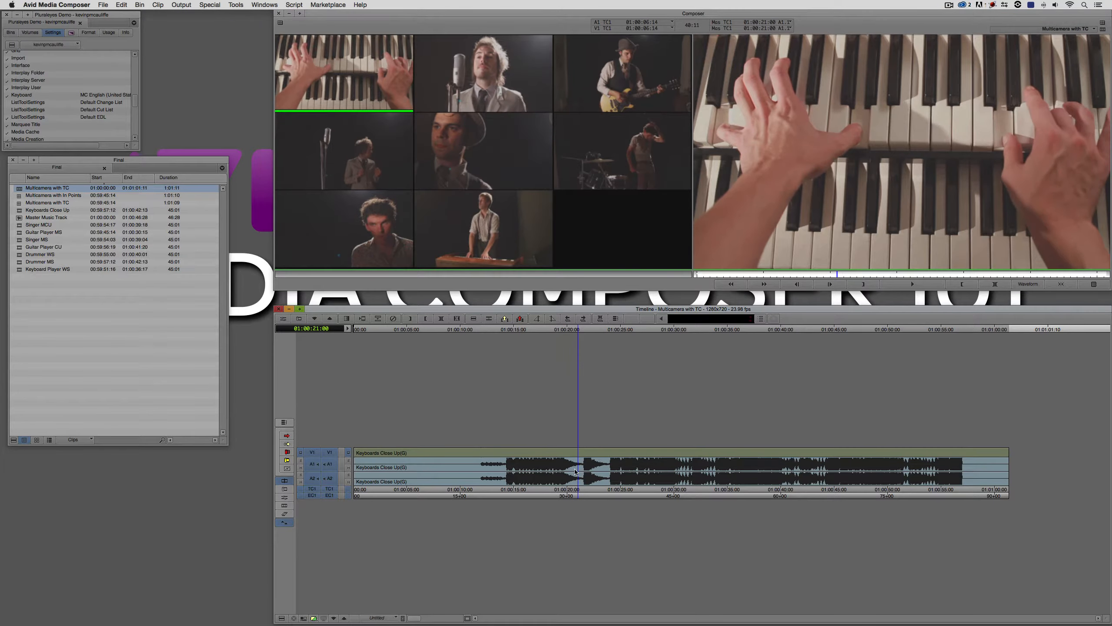
pyautogui.press('space')
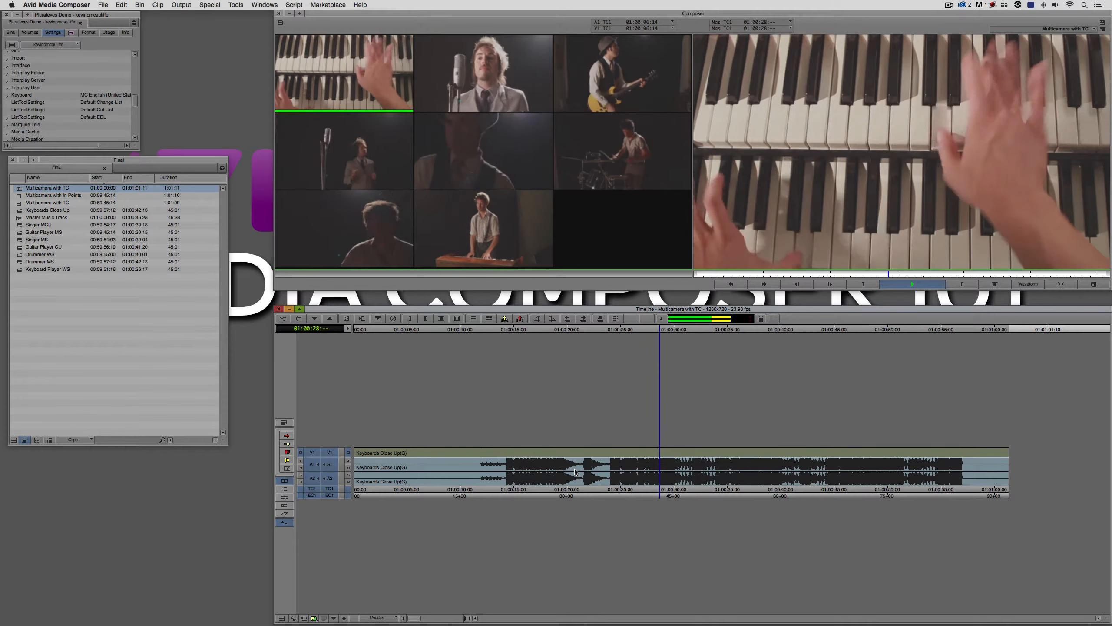
pyautogui.press('space')
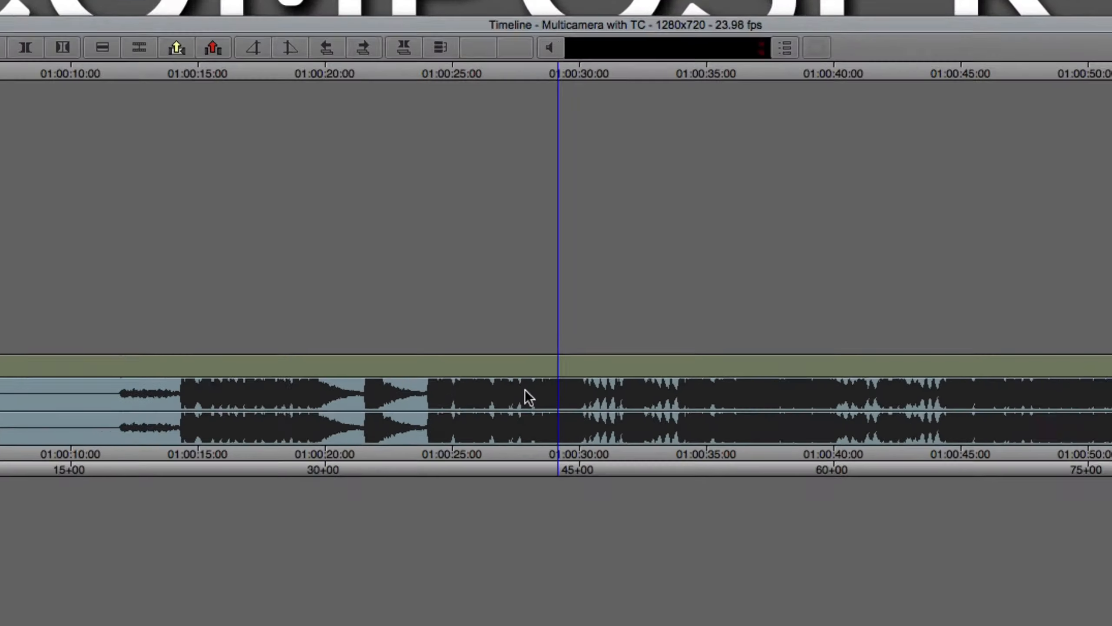
# - Switch the grouped audio on tracks A1 and A2 to Master Music Track
pyautogui.rightClick(525, 389)
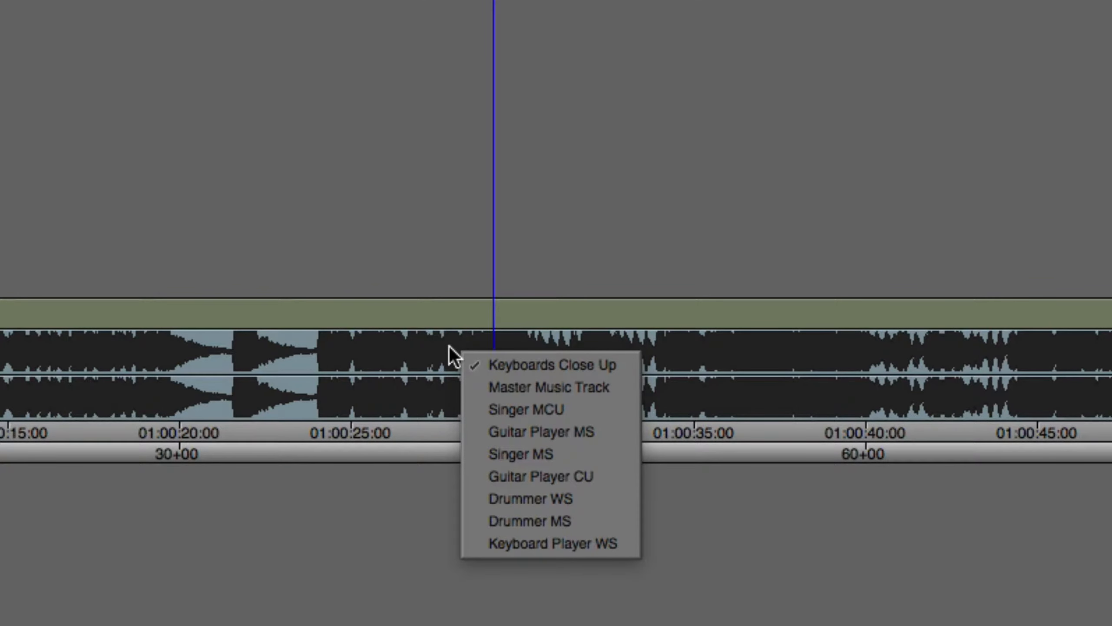
pyautogui.click(570, 386)
pyautogui.rightClick(494, 411)
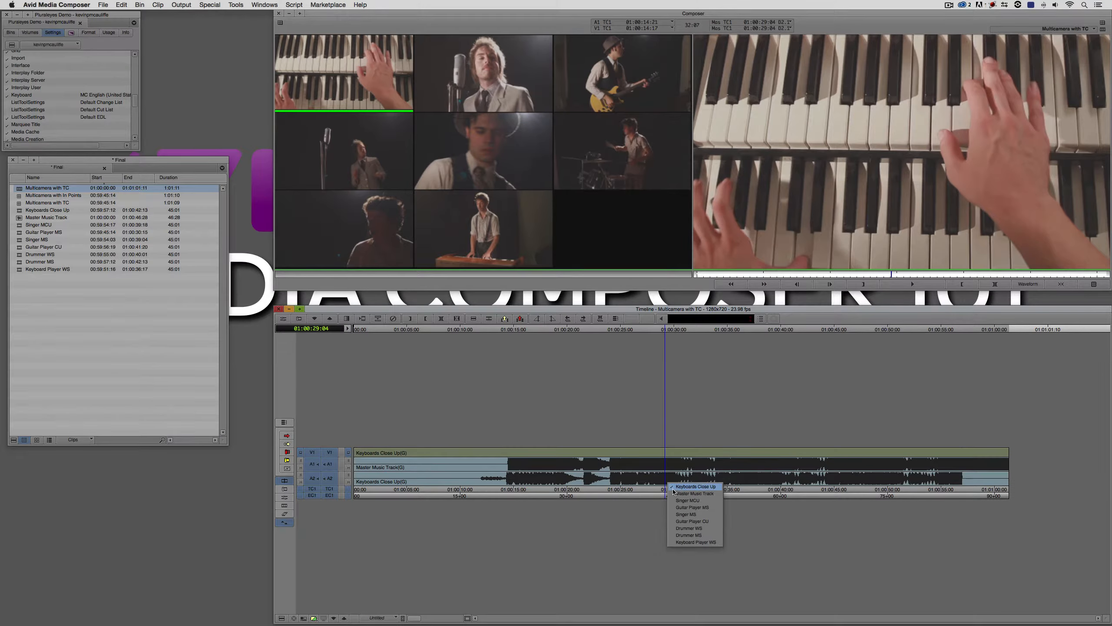
pyautogui.click(694, 493)
pyautogui.click(651, 475)
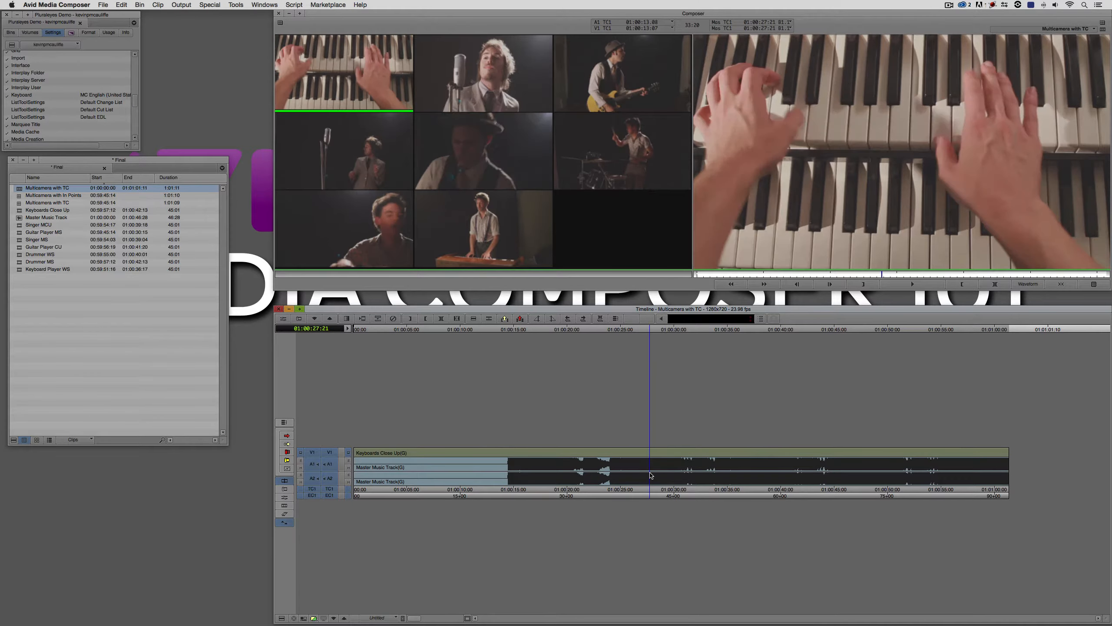
# - Gang tracks A1 and A2 in the Audio Mixer and set their level to -10
pyautogui.press('super+1')
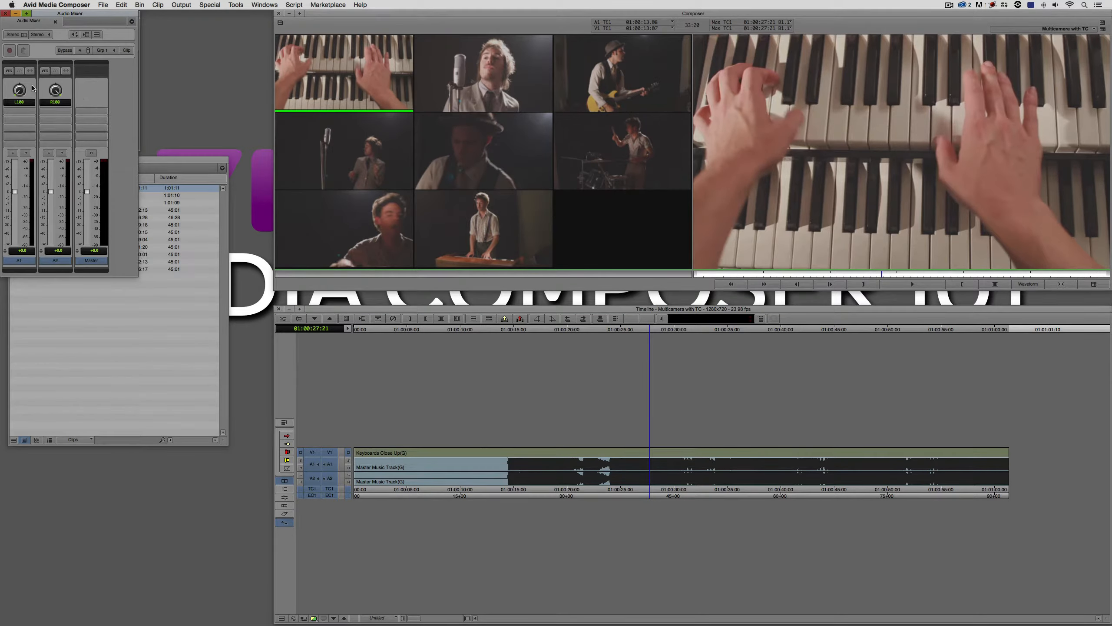
pyautogui.click(8, 70)
pyautogui.click(45, 71)
pyautogui.click(64, 250)
pyautogui.write('-10')
pyautogui.press('Return')
# - Play the sequence from about 01:00:18 to check the cameras against the master music track
pyautogui.moveTo(625, 467); pyautogui.dragTo(557, 471)
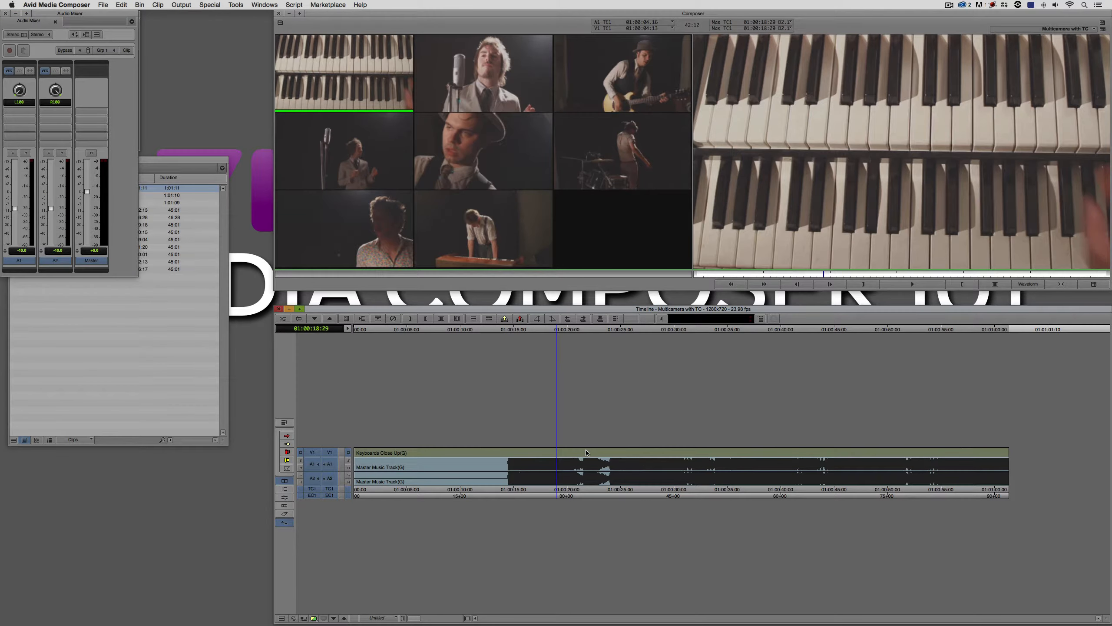
pyautogui.press('space')
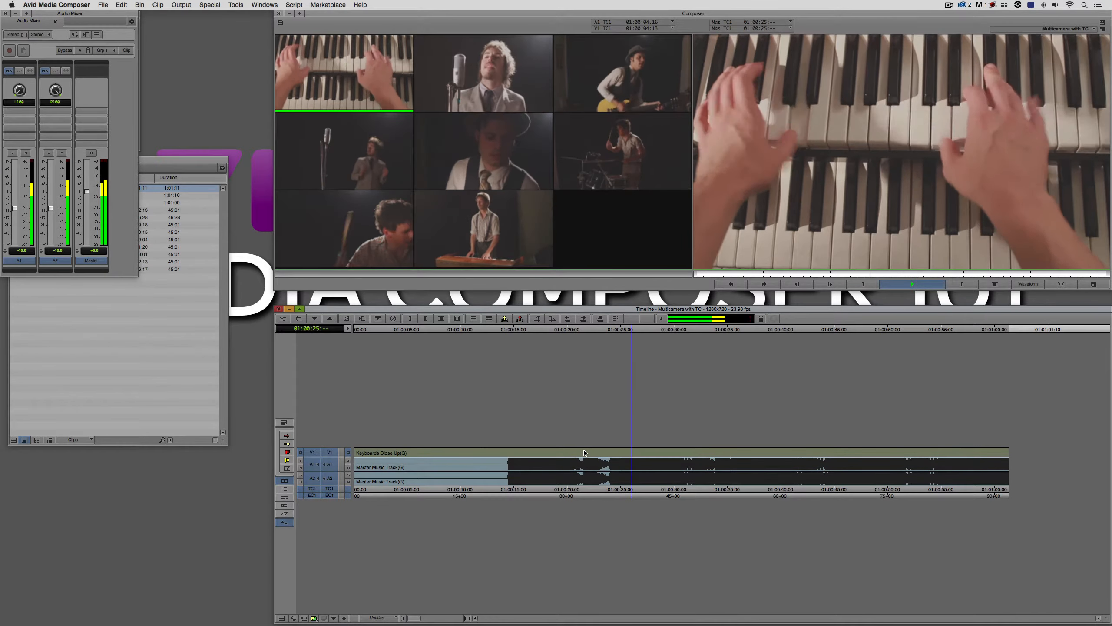
pyautogui.press('space')
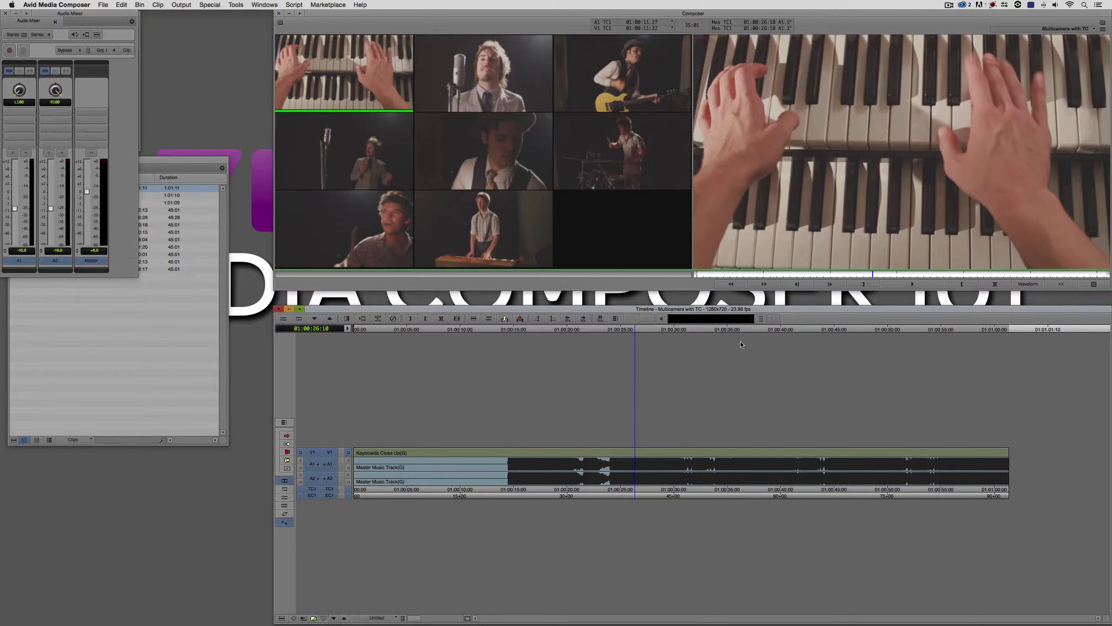
# - Hide the audio waveforms in the timeline
pyautogui.click(279, 23)
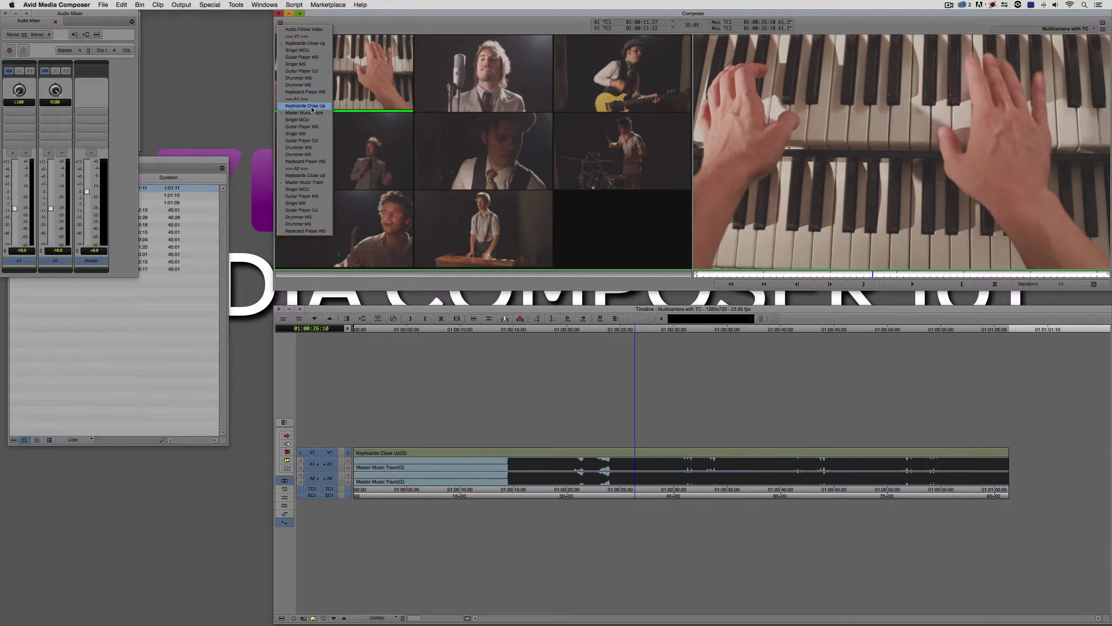
pyautogui.click(1028, 284)
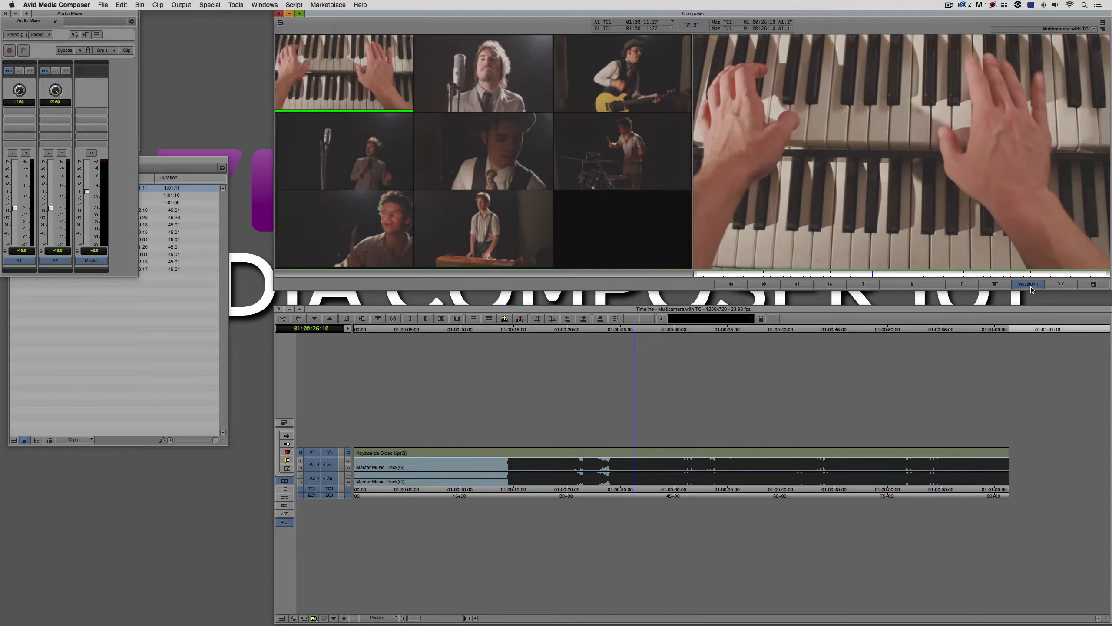
pyautogui.click(1028, 284)
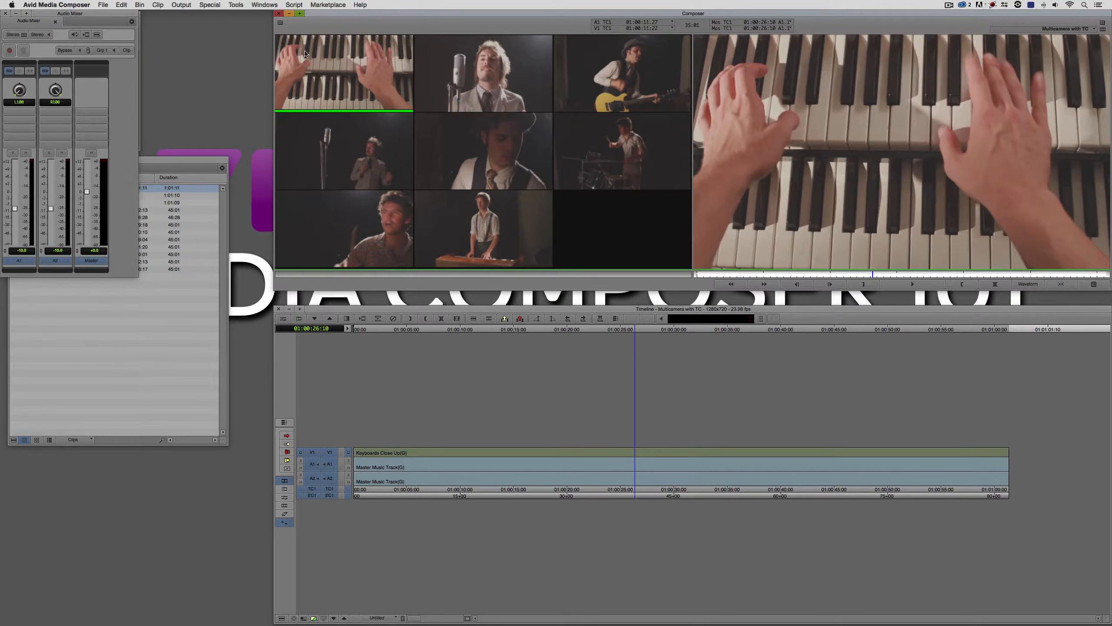
# - Try Keyboards Close Up and Guitar Player CU as the A1 audio source, and restore Master Music Track
pyautogui.click(280, 23)
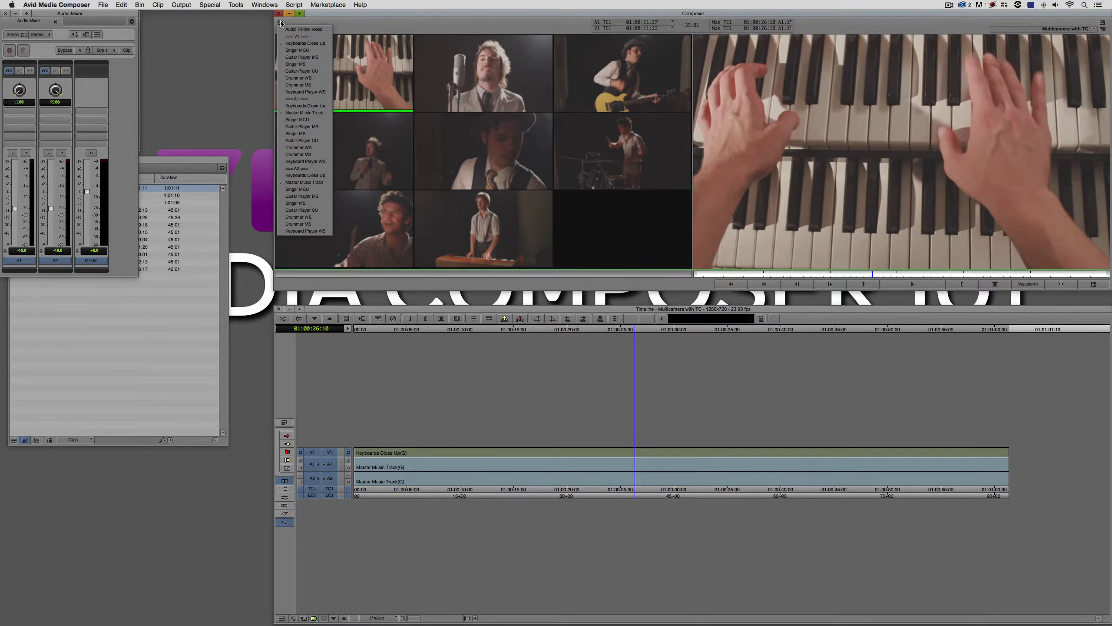
pyautogui.click(305, 106)
pyautogui.click(280, 22)
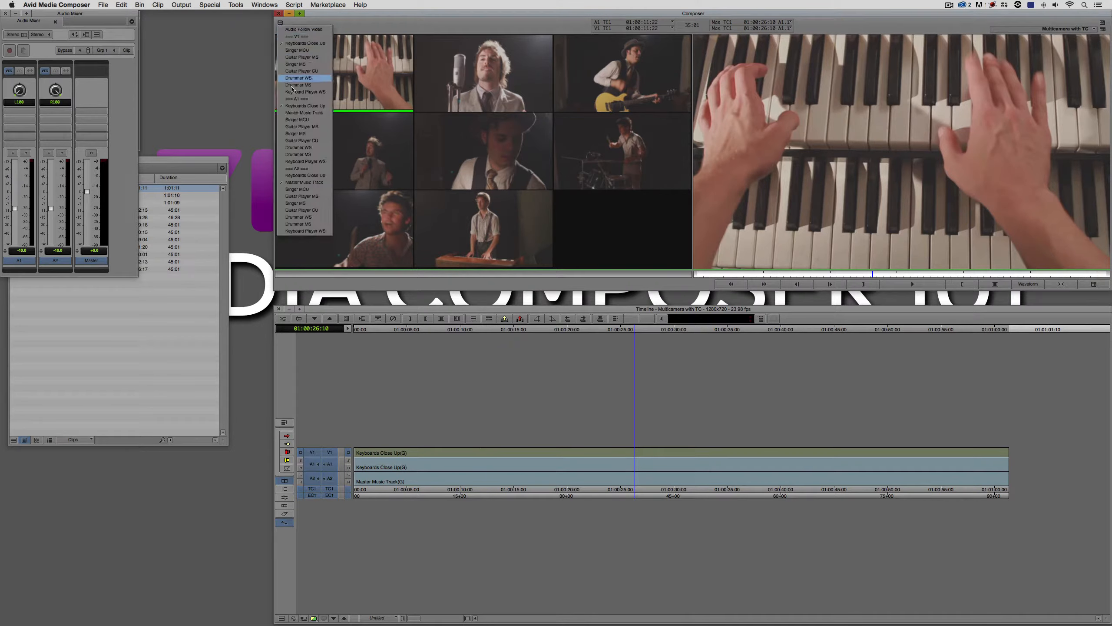
pyautogui.click(299, 141)
pyautogui.click(280, 22)
pyautogui.click(294, 114)
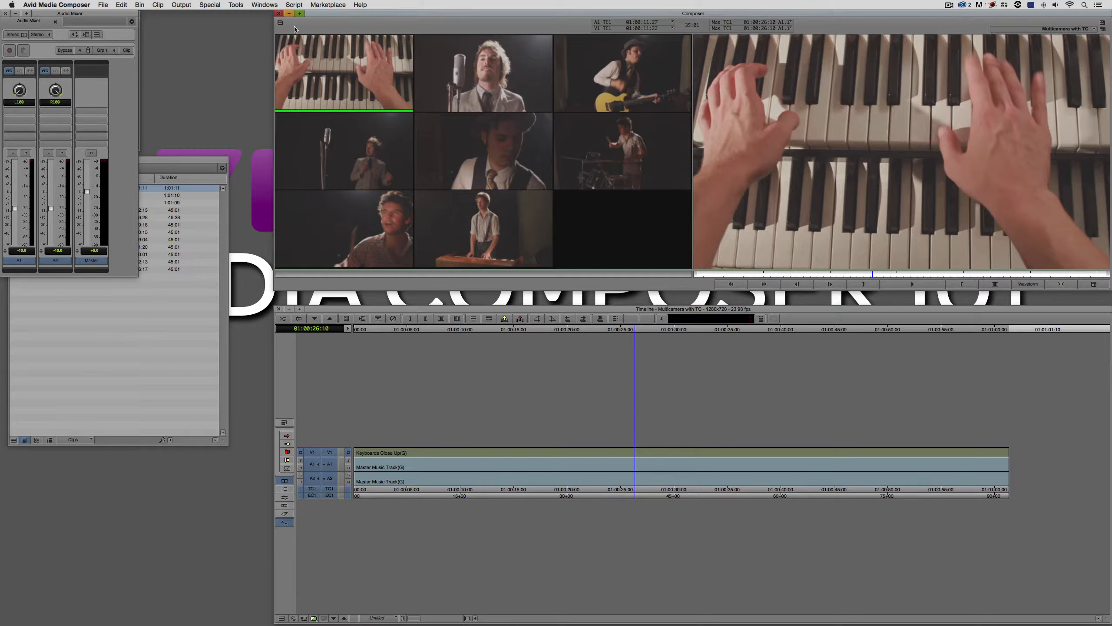
# - Switch the V1 camera angle to Guitar Player MS using the group's source list
pyautogui.click(281, 24)
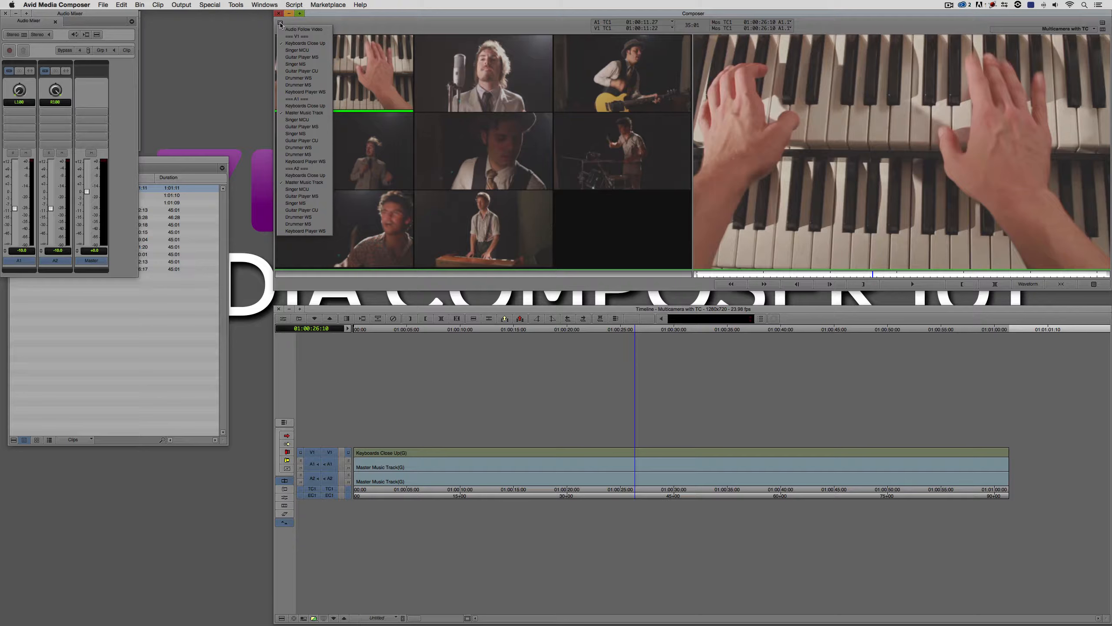
pyautogui.click(293, 58)
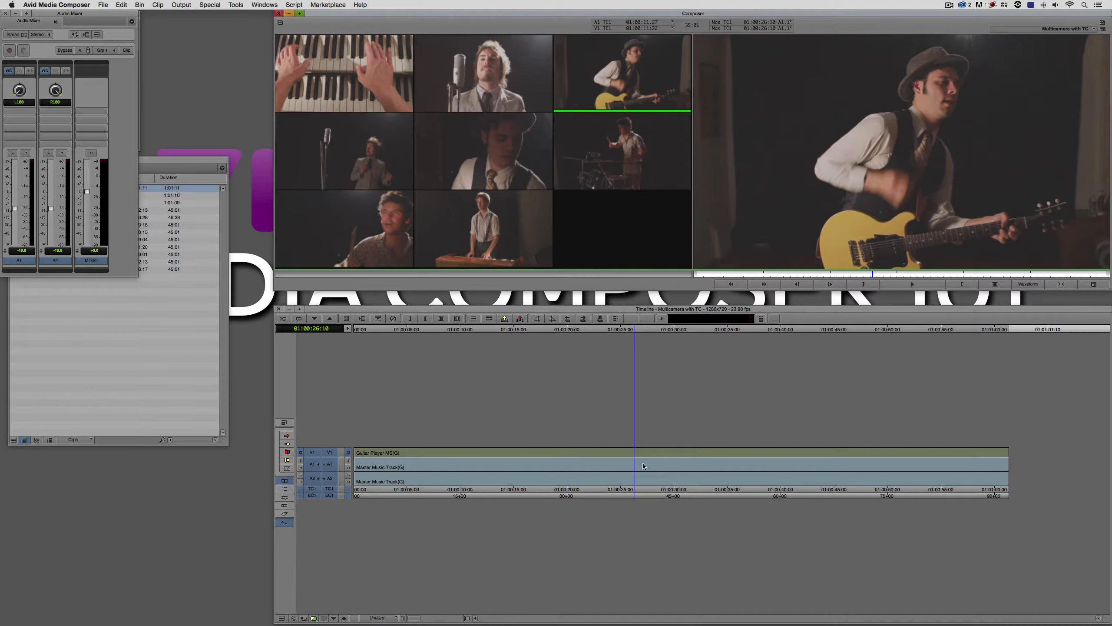
# - Display the audio waveforms on the music tracks in the timeline
pyautogui.moveTo(643, 466); pyautogui.dragTo(541, 459)
pyautogui.press('space')
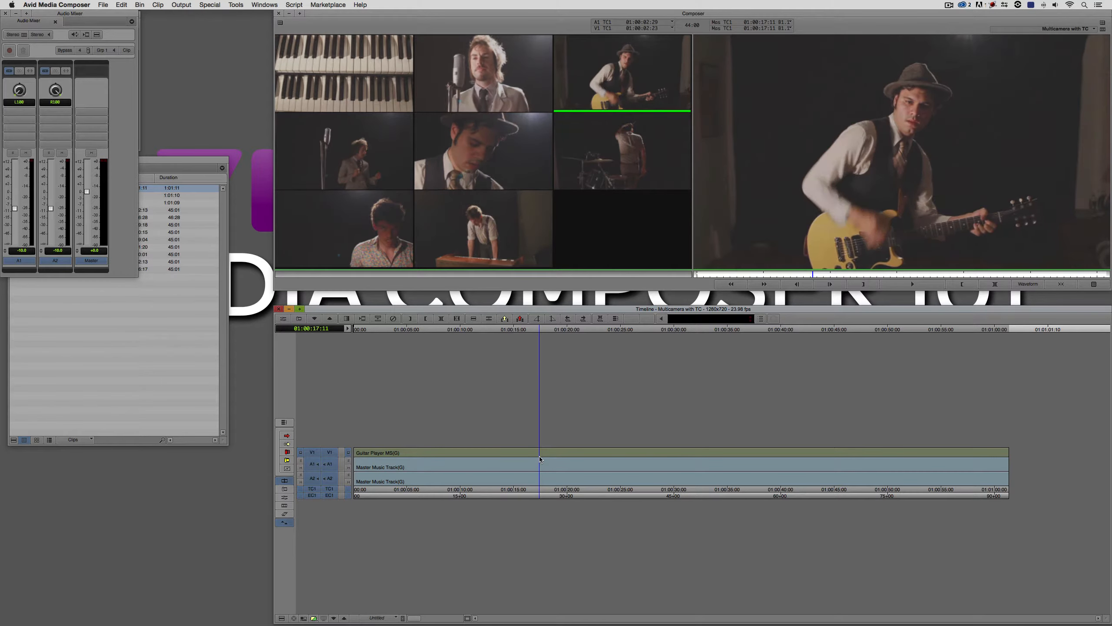
pyautogui.click(1028, 285)
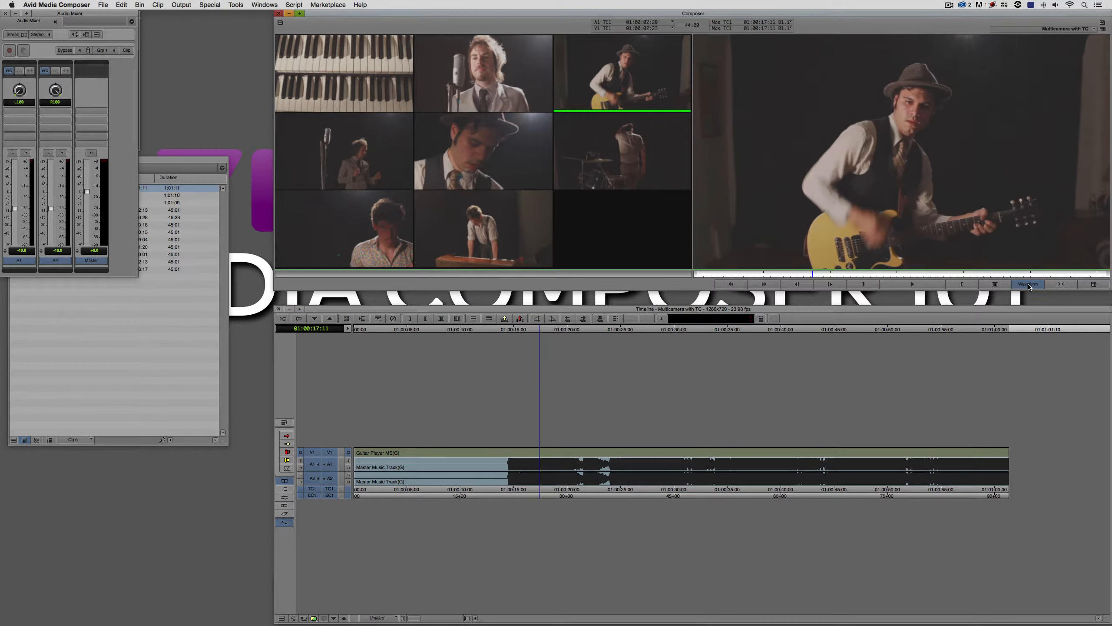
# - Mark about the first 13 seconds before the music starts, extract them, and play the trimmed sequence
pyautogui.click(508, 477)
pyautogui.moveTo(508, 477); pyautogui.dragTo(440, 475)
pyautogui.press('i')
pyautogui.press('Home')
pyautogui.press('i')
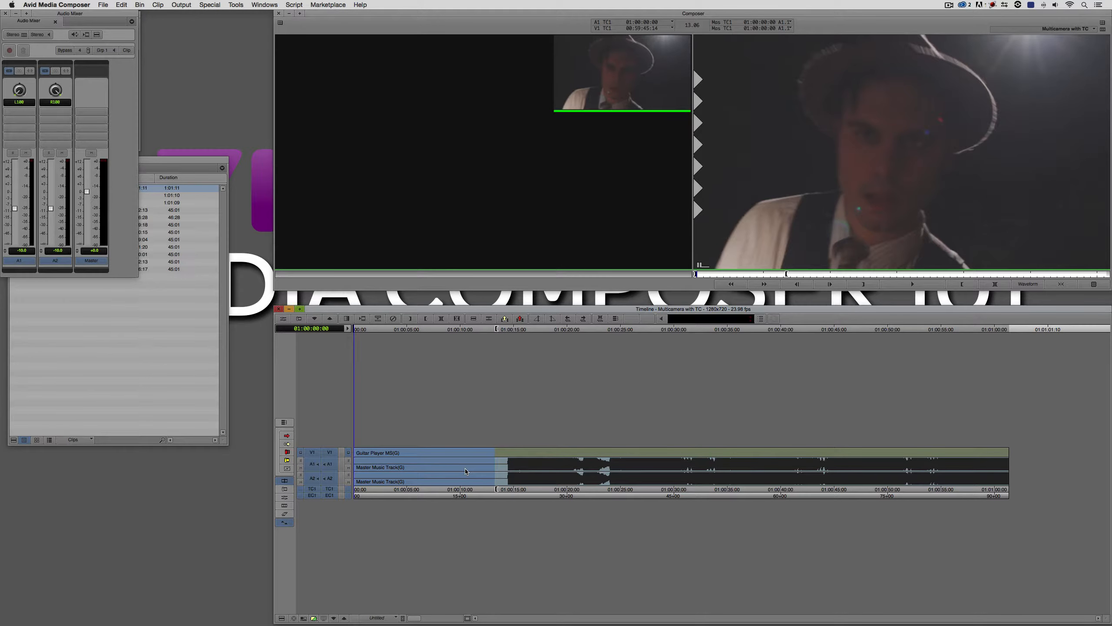
pyautogui.press('x')
pyautogui.press('space')
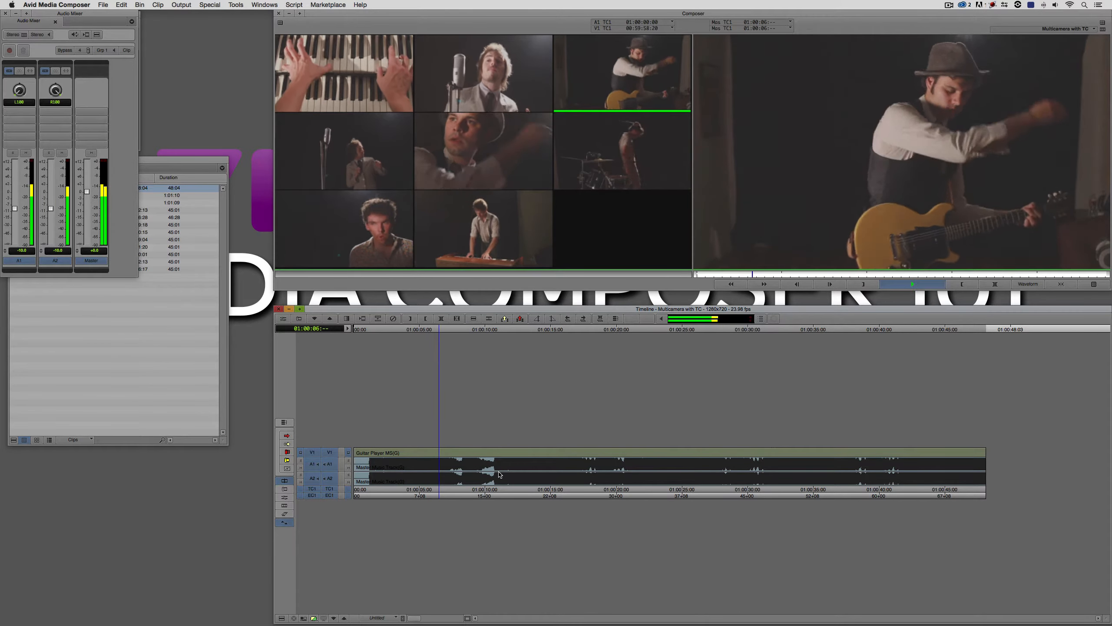
pyautogui.press('space')
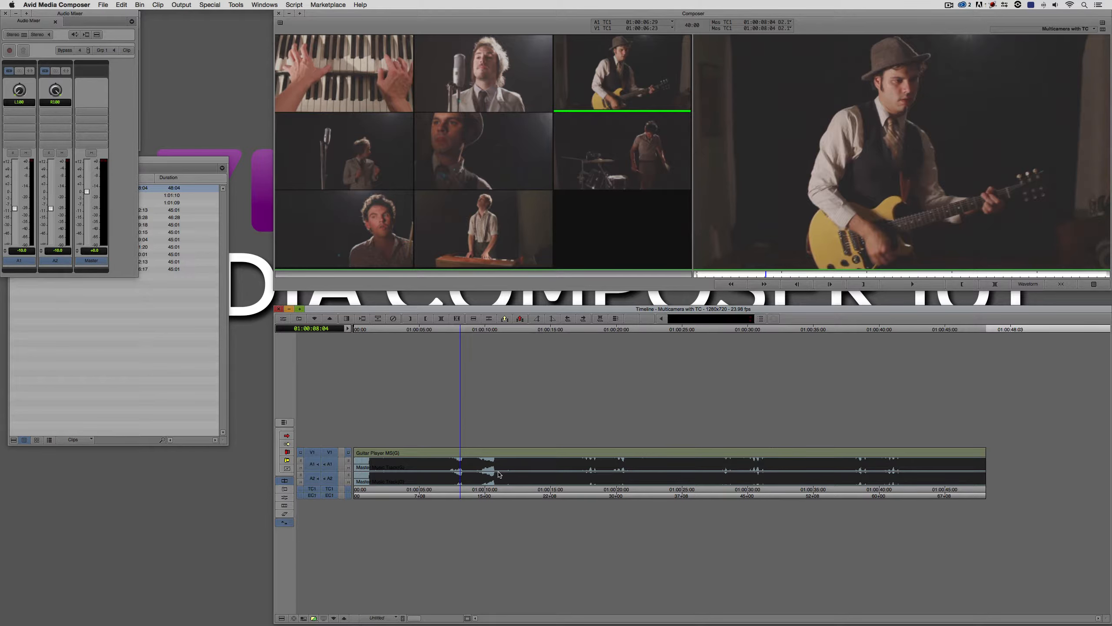
# - Play from the sequence start and cut live between the singer, guitar player, drummer and keyboards angles by choosing them in the multicamera view
pyautogui.moveTo(498, 473); pyautogui.dragTo(352, 474)
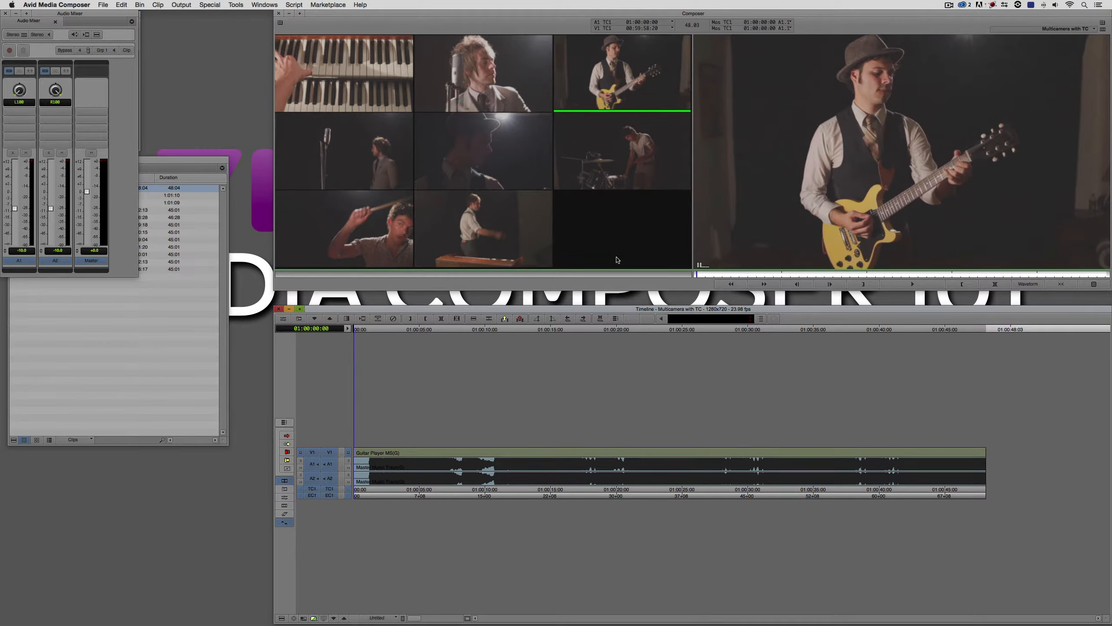
pyautogui.press('space')
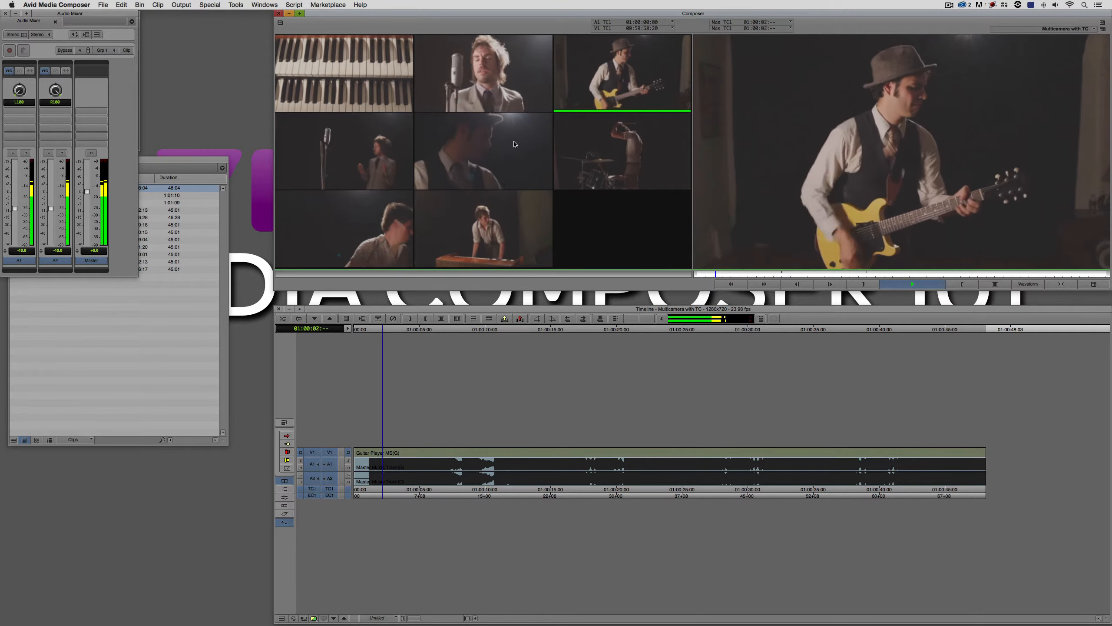
pyautogui.click(375, 153)
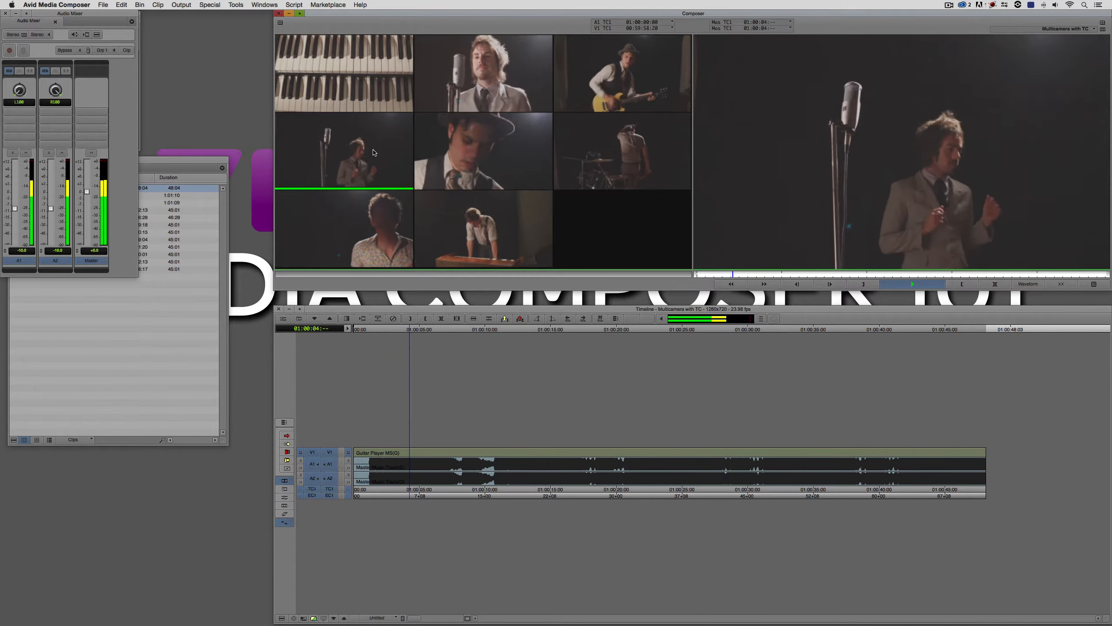
pyautogui.click(624, 90)
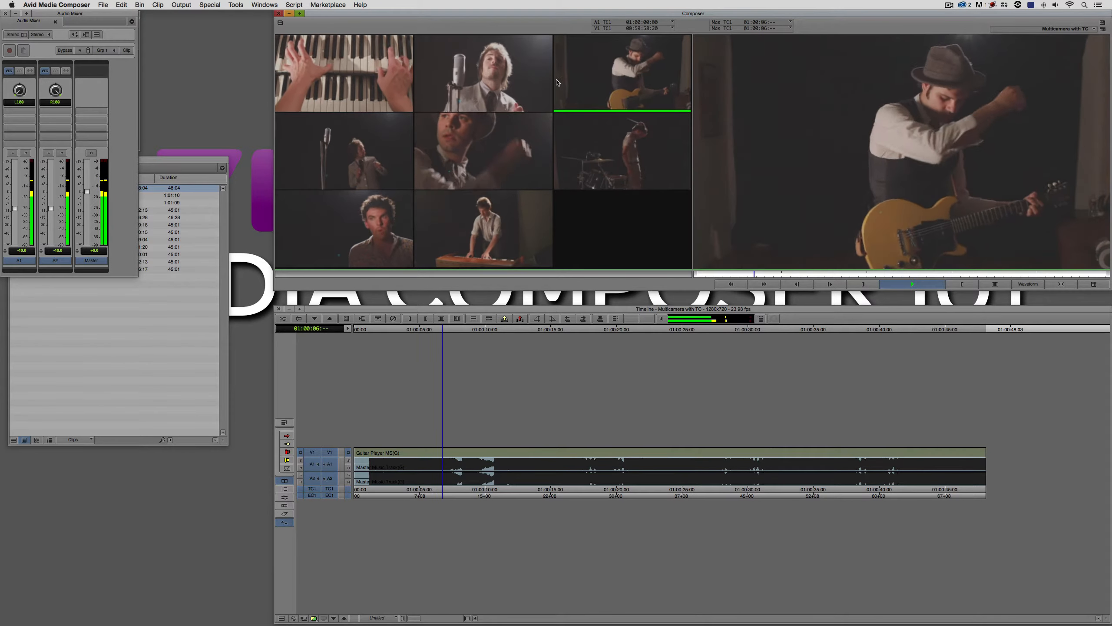
pyautogui.click(506, 129)
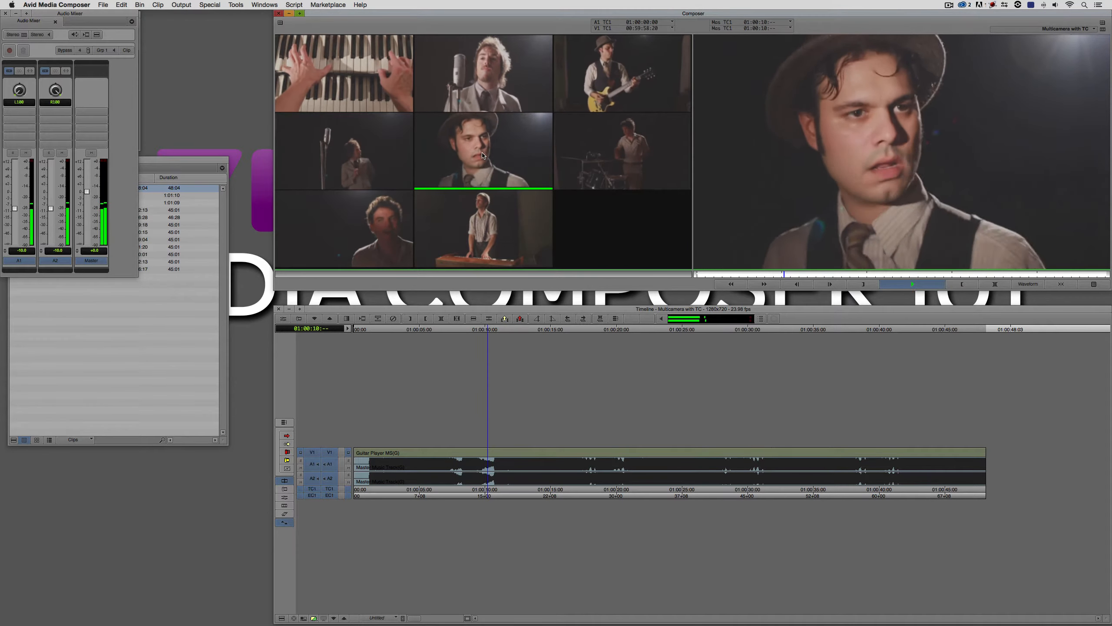
pyautogui.click(607, 154)
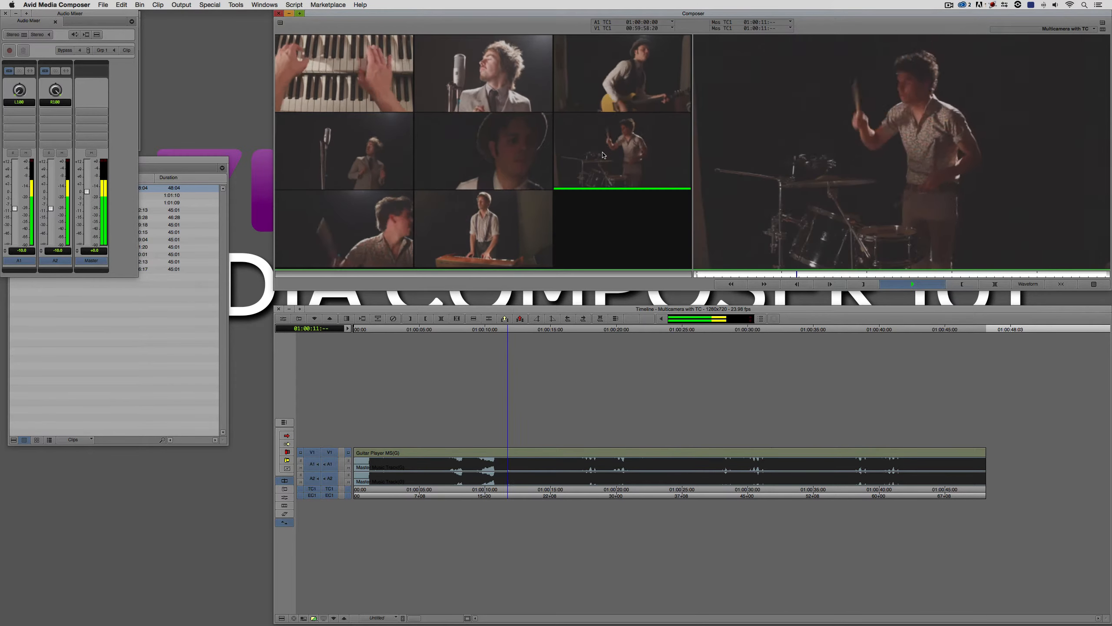
pyautogui.click(383, 234)
pyautogui.click(353, 58)
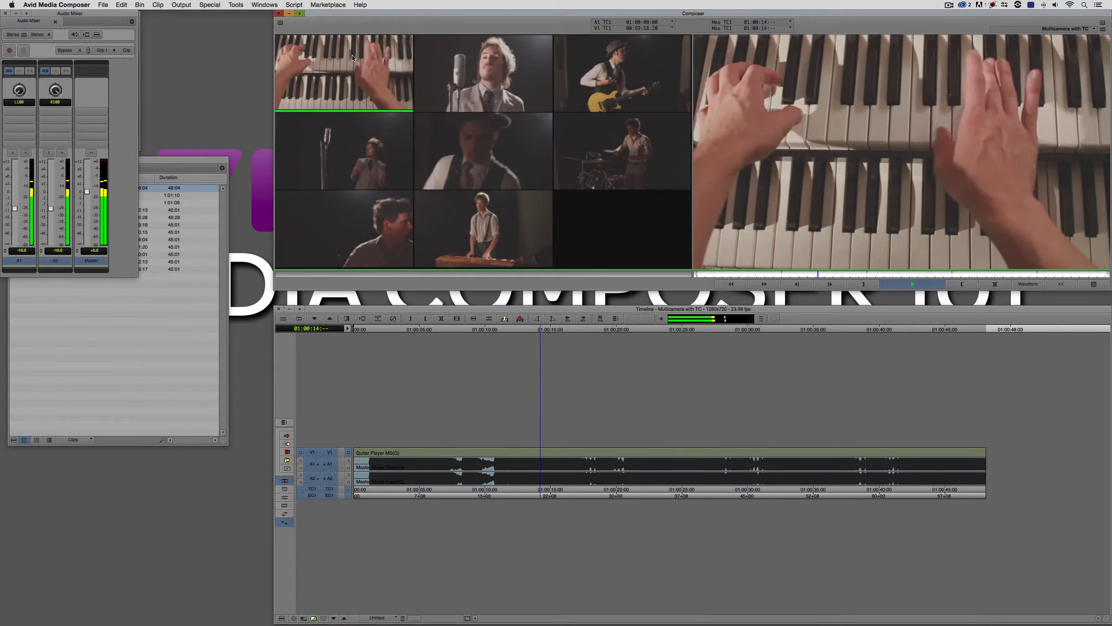
pyautogui.click(456, 94)
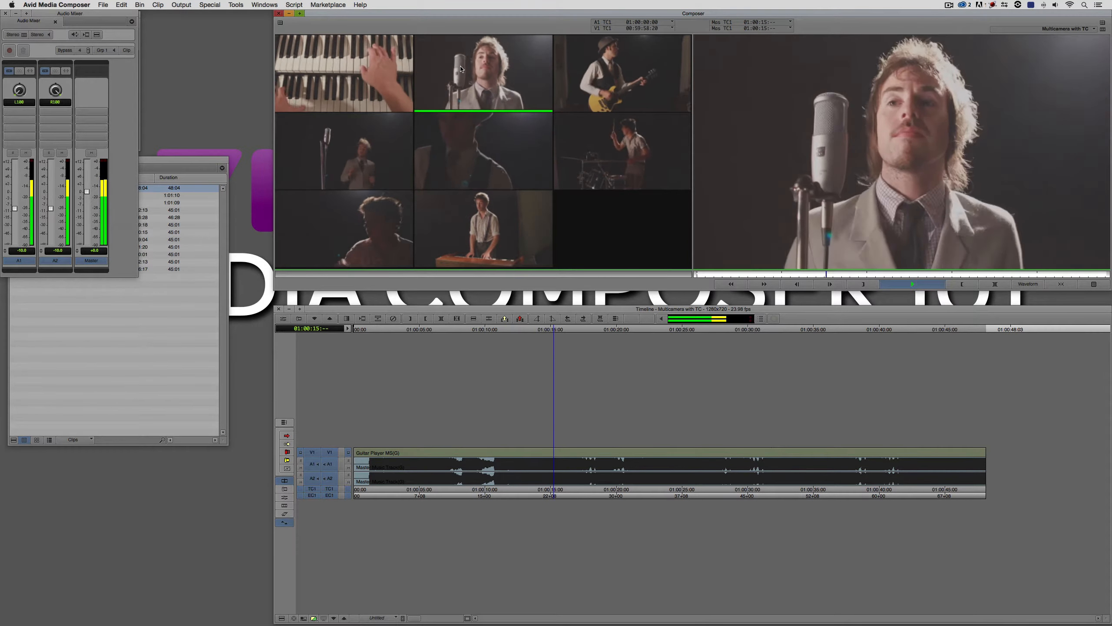
pyautogui.click(480, 139)
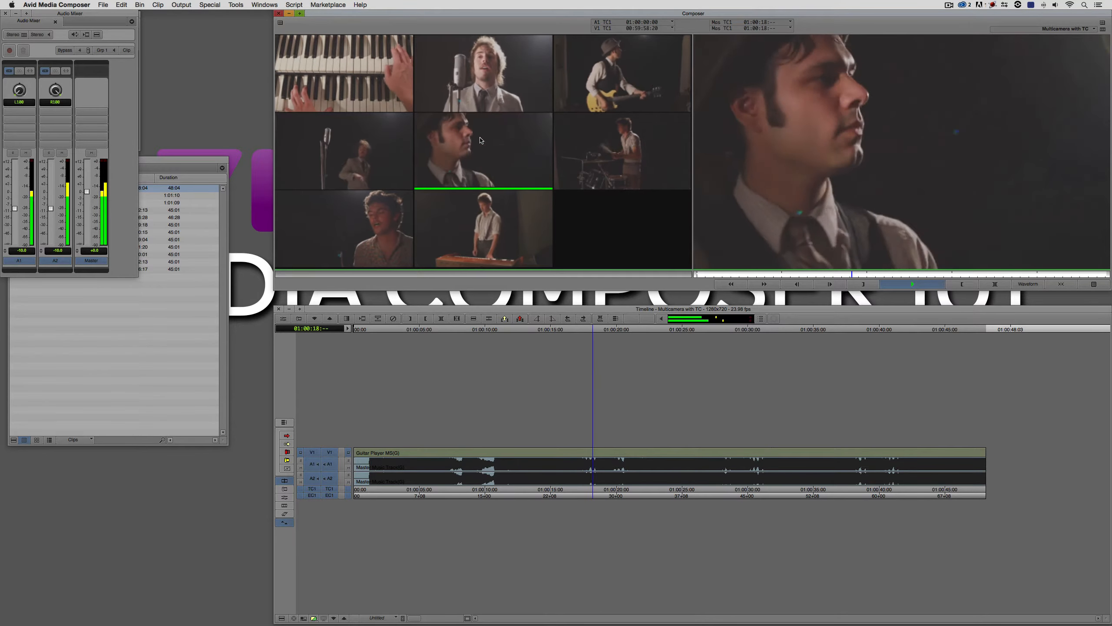
pyautogui.click(495, 84)
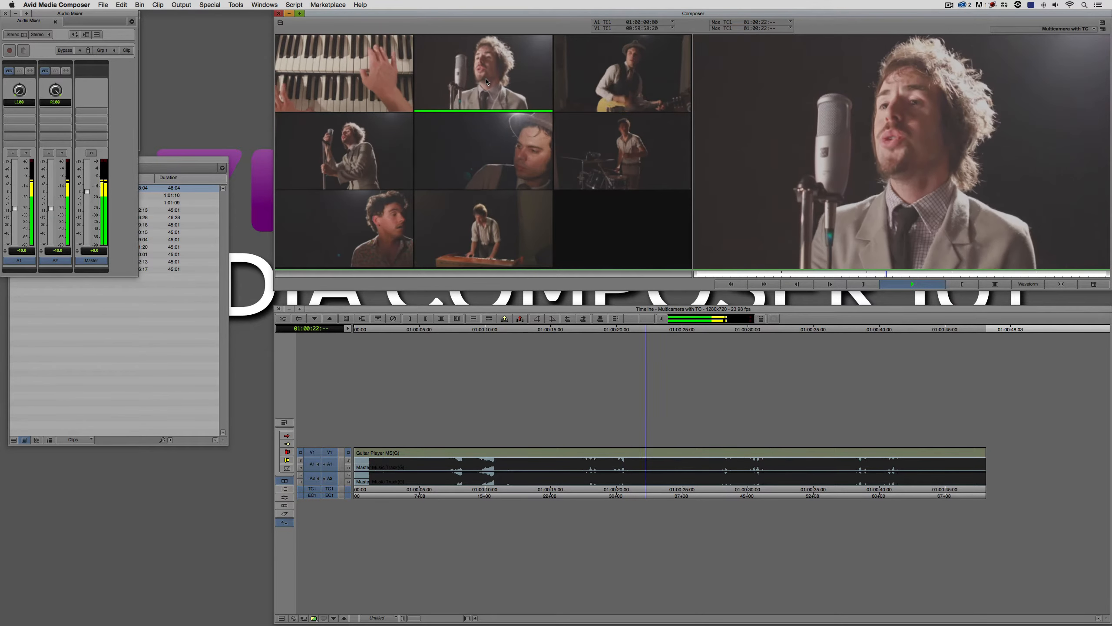
pyautogui.click(613, 87)
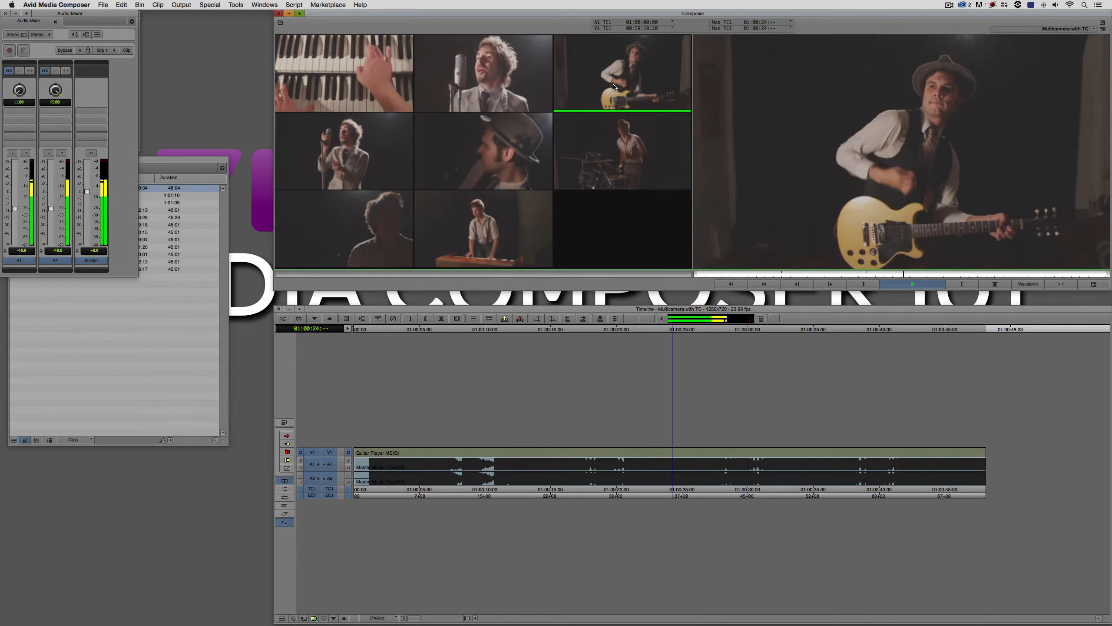
pyautogui.press('space')
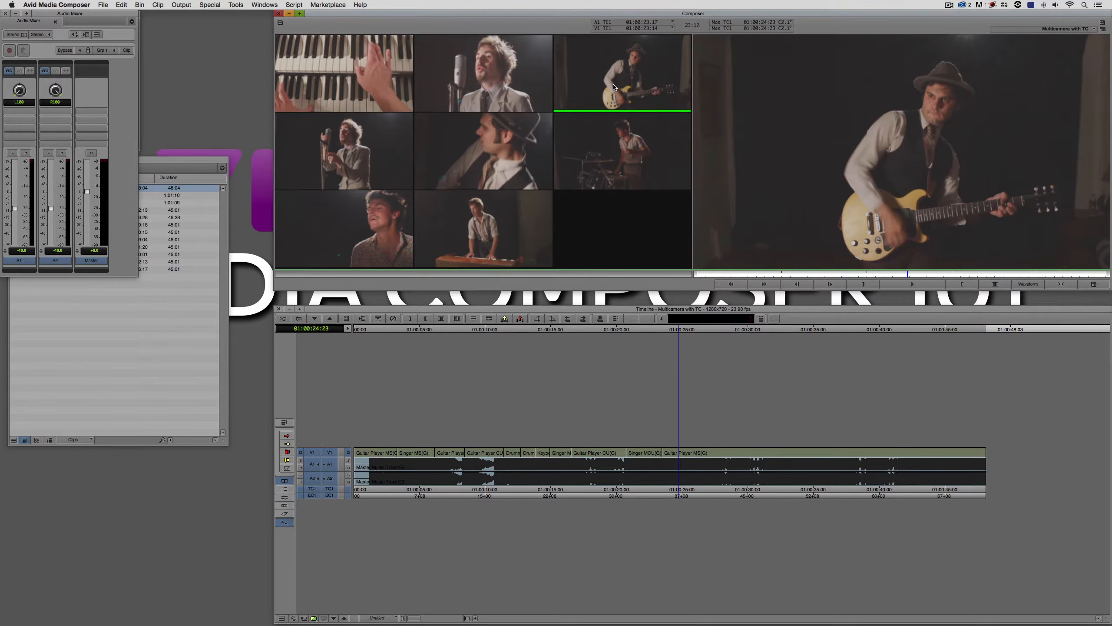
# - Undo the live camera cuts, and redo the last undone action
pyautogui.press('ctrl')
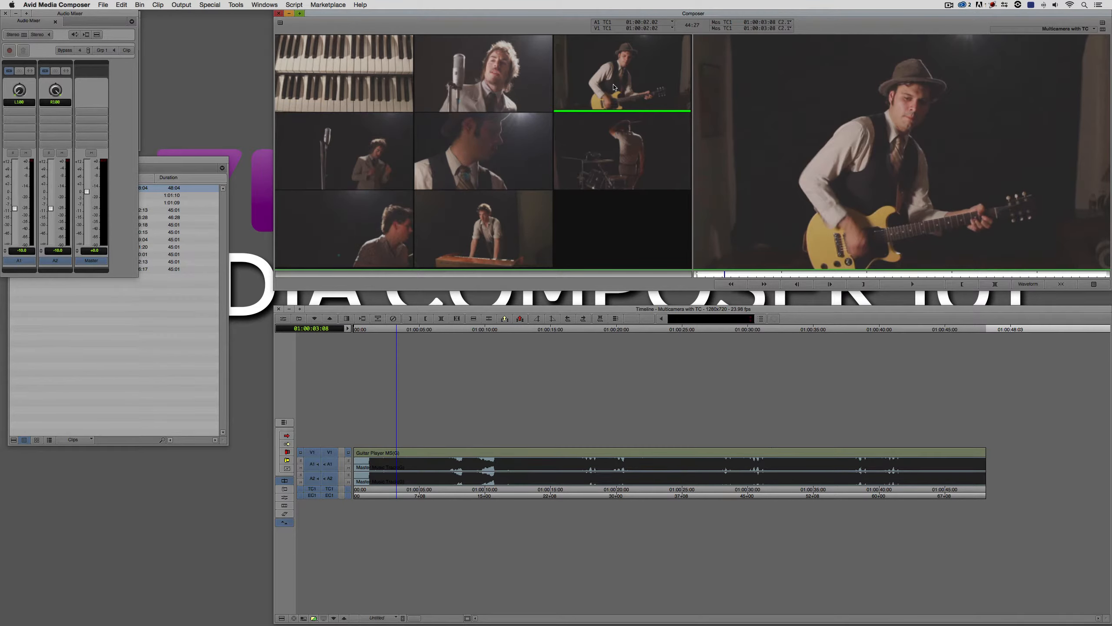
pyautogui.click(123, 5)
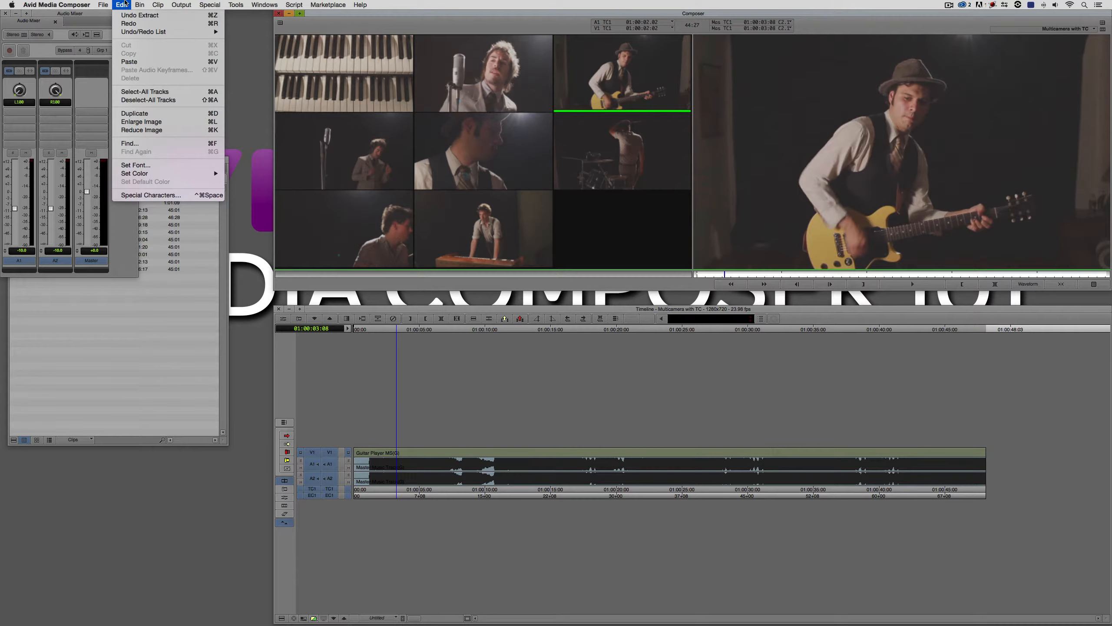
pyautogui.click(127, 24)
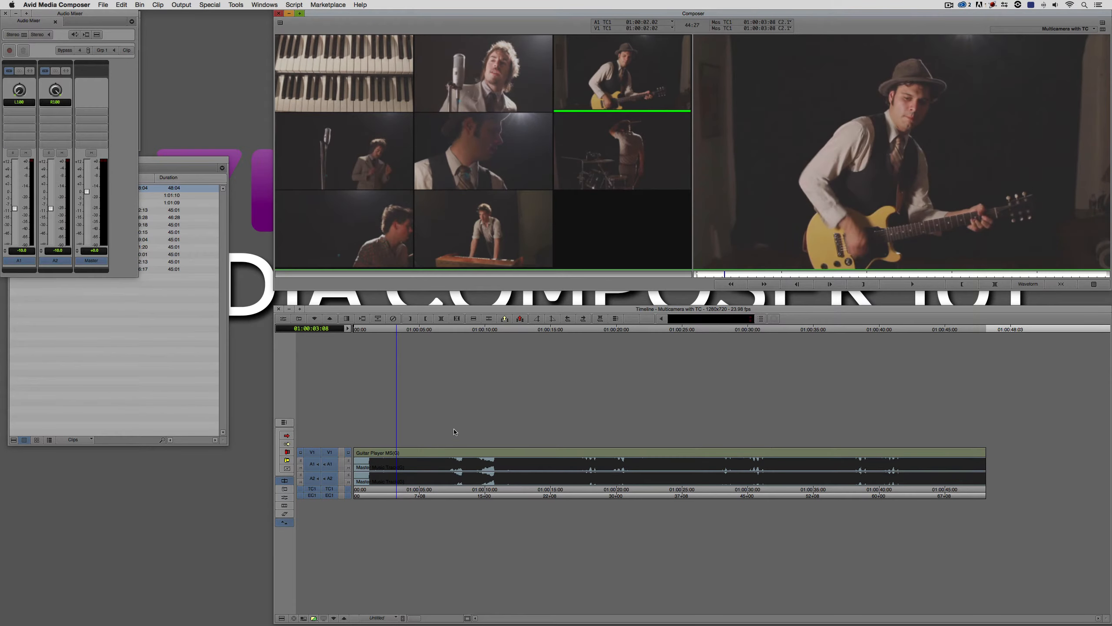
# - Cut live from the sequence start to Singer MS, Guitar Player CU, Singer MCU, Guitar Player MS, Singer MCU, the drummer, Singer MS and Guitar Player MS
pyautogui.click(357, 453)
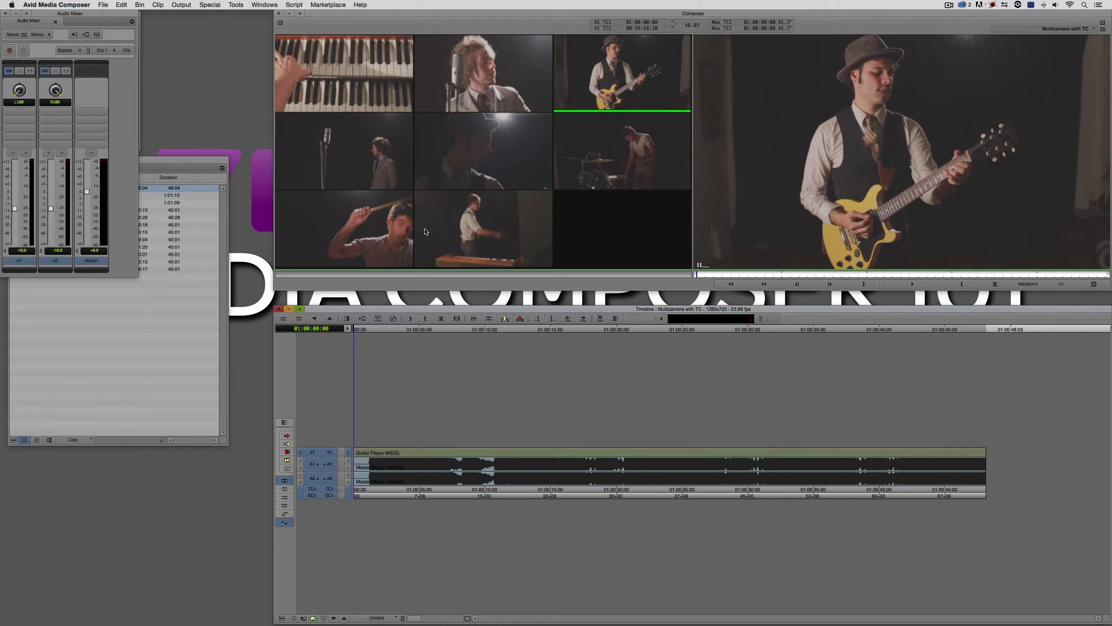
pyautogui.press('space')
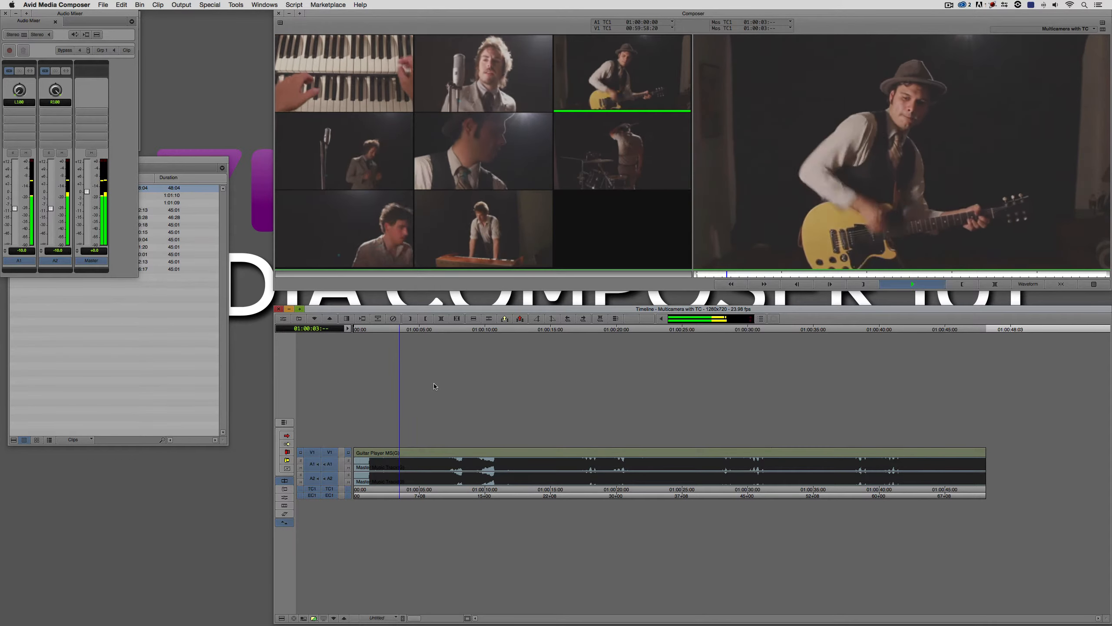
pyautogui.press('4')
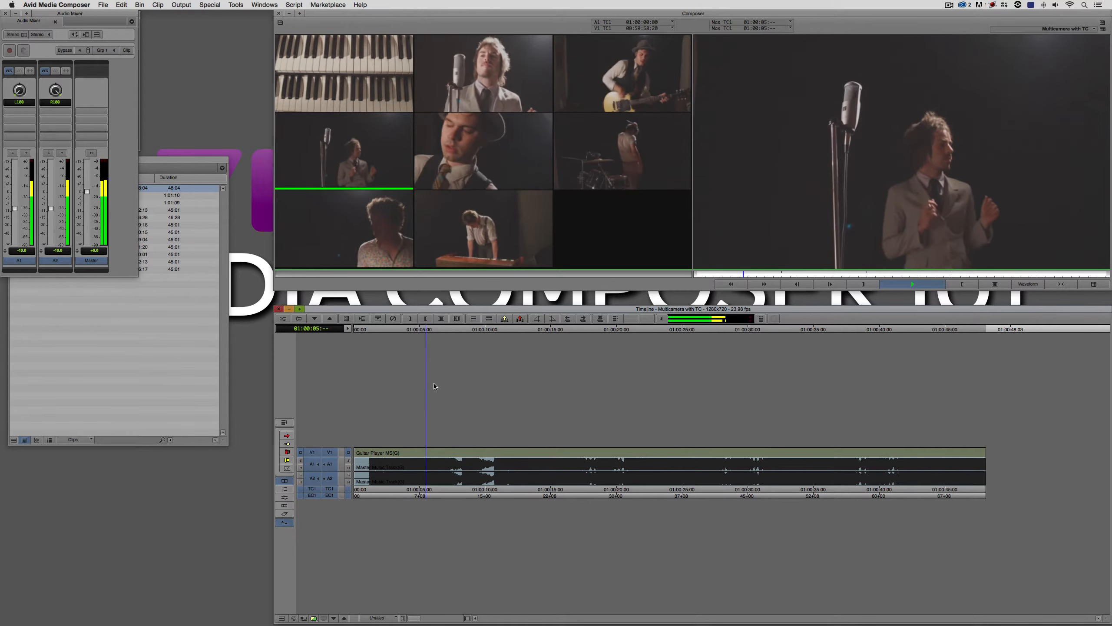
pyautogui.press('5')
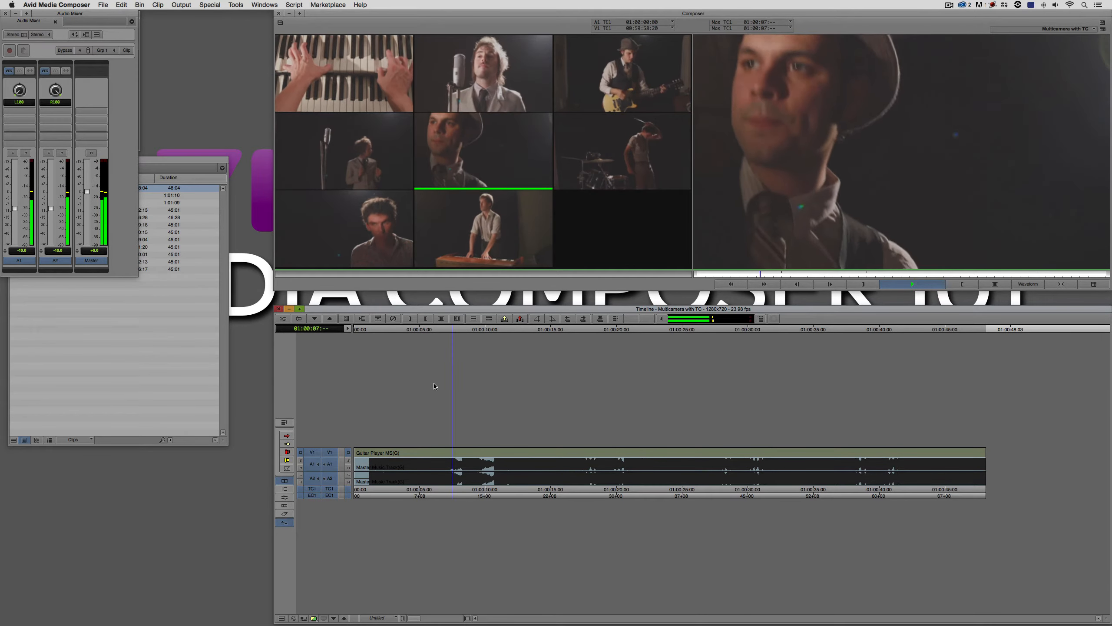
pyautogui.press('2')
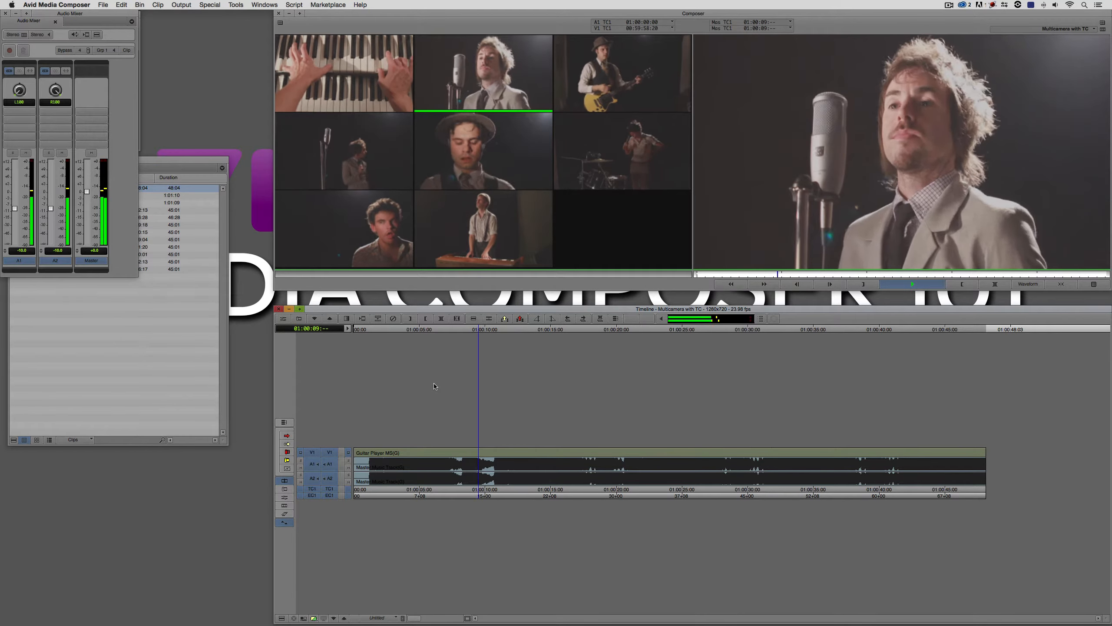
pyautogui.press('3')
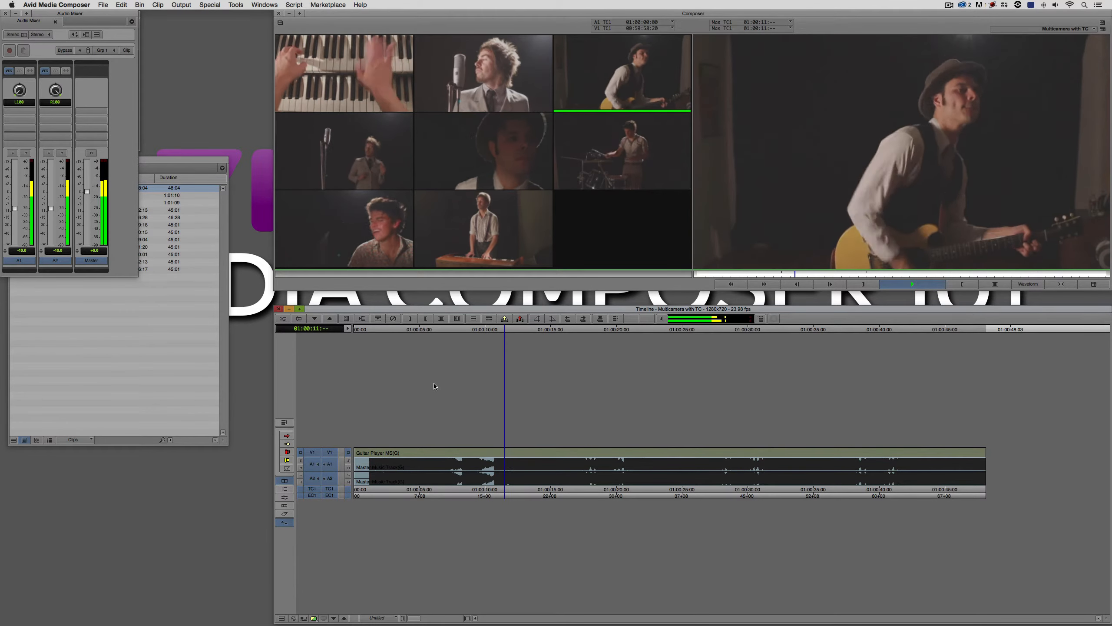
pyautogui.press('2')
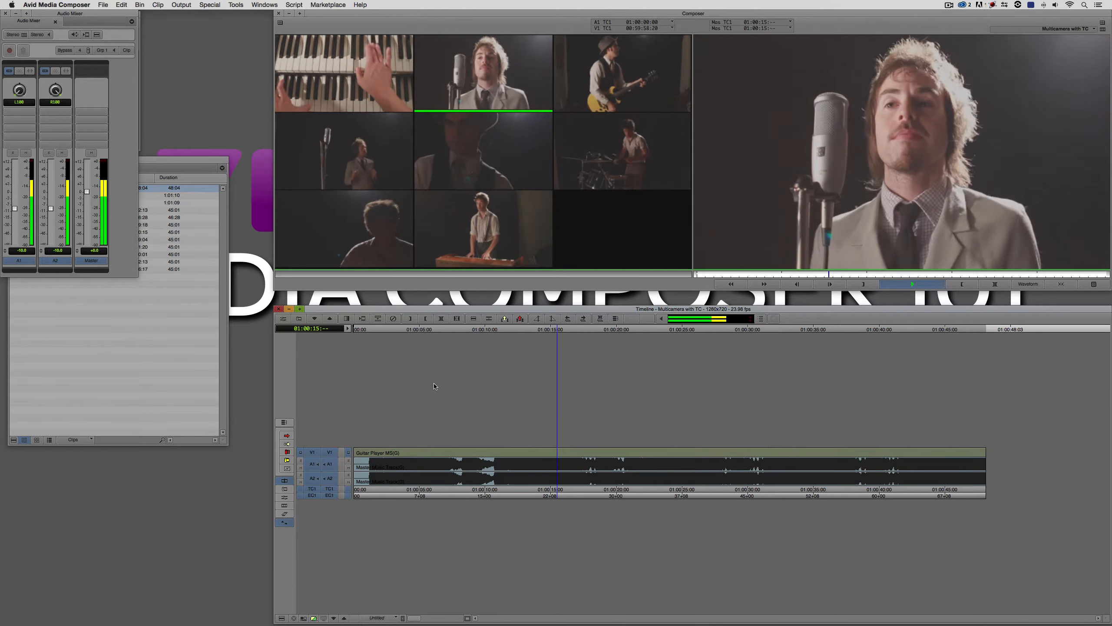
pyautogui.press('6')
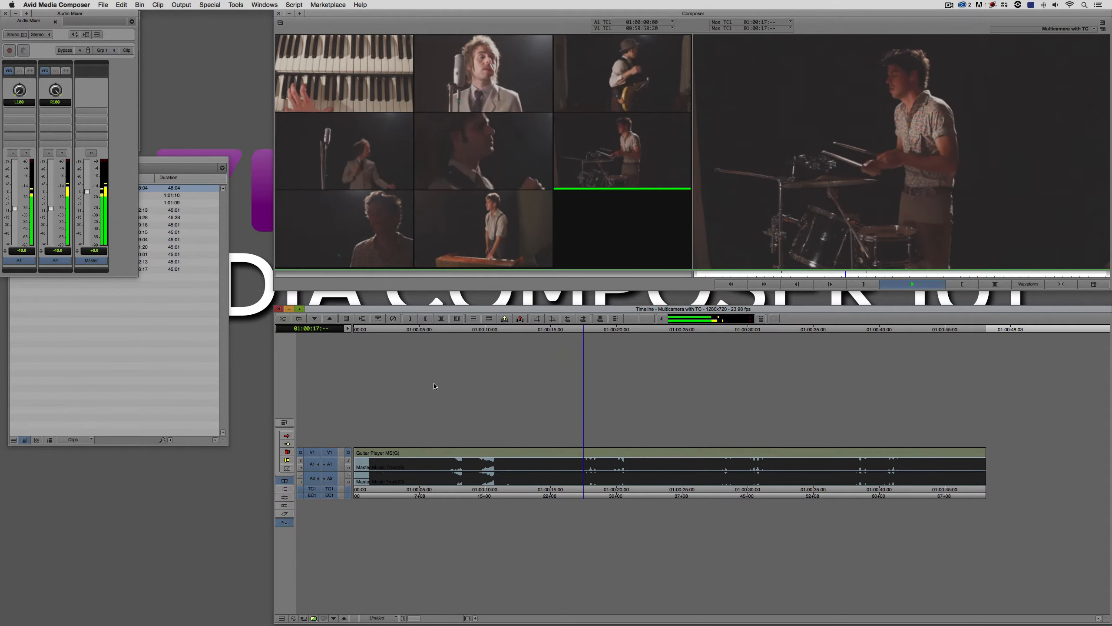
pyautogui.press('4')
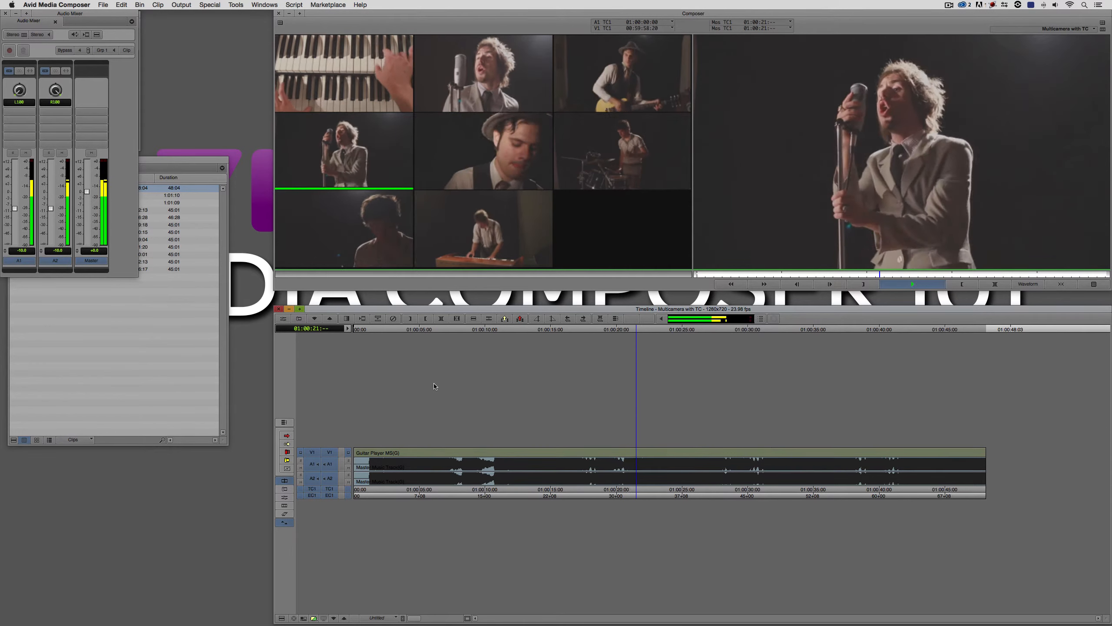
pyautogui.press('3')
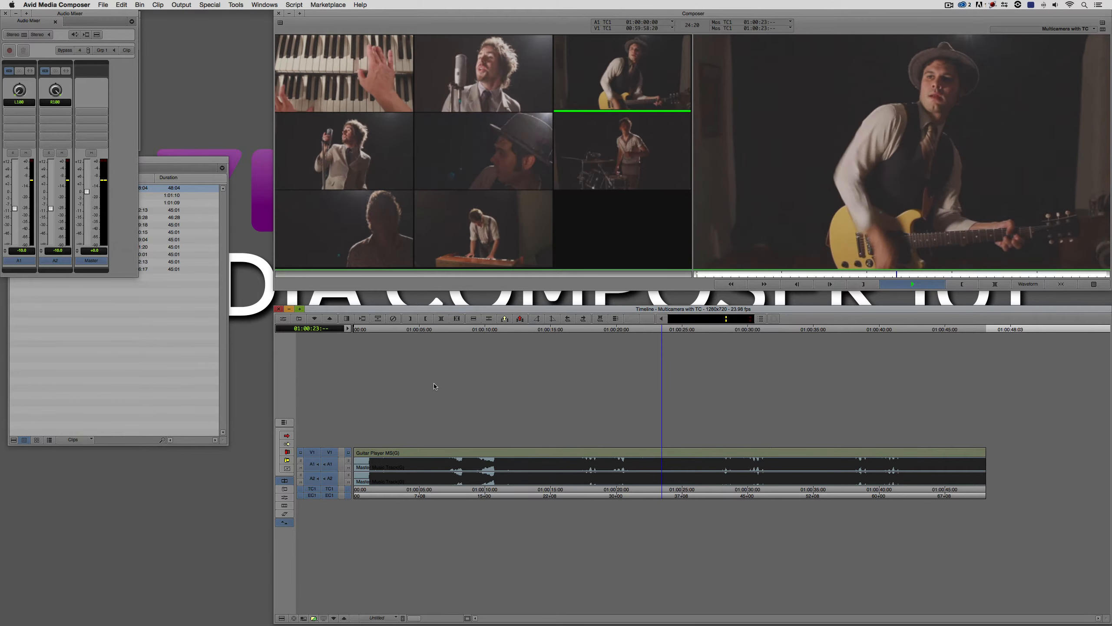
pyautogui.press('space')
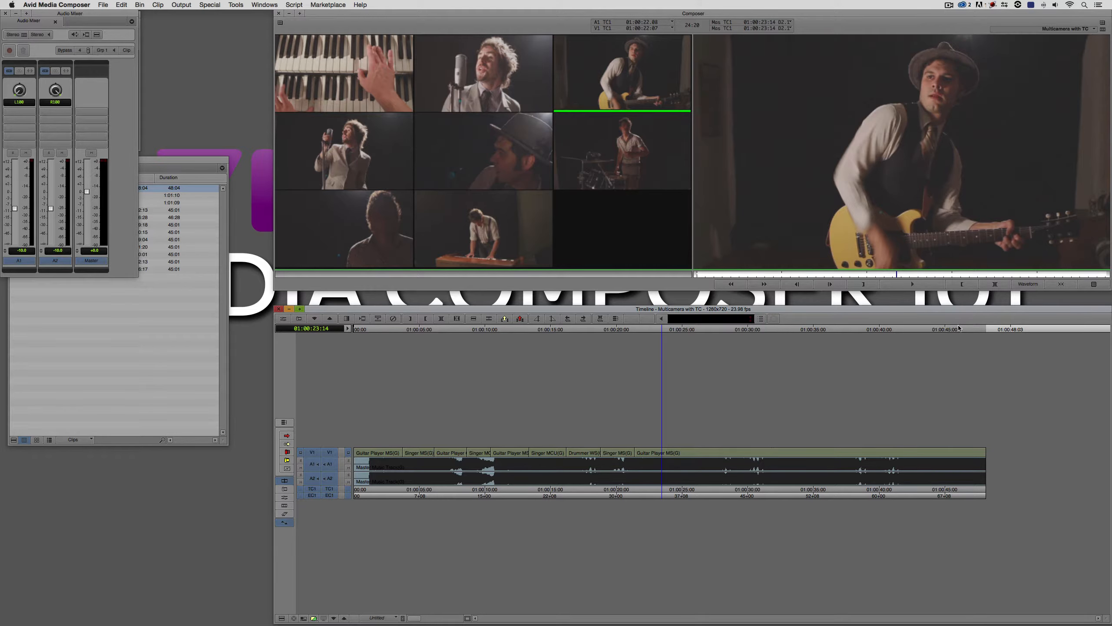
# - Hide the audio waveforms and check the available angles of the Master Music Track and the Singer MS segment near 19 seconds
pyautogui.click(1029, 284)
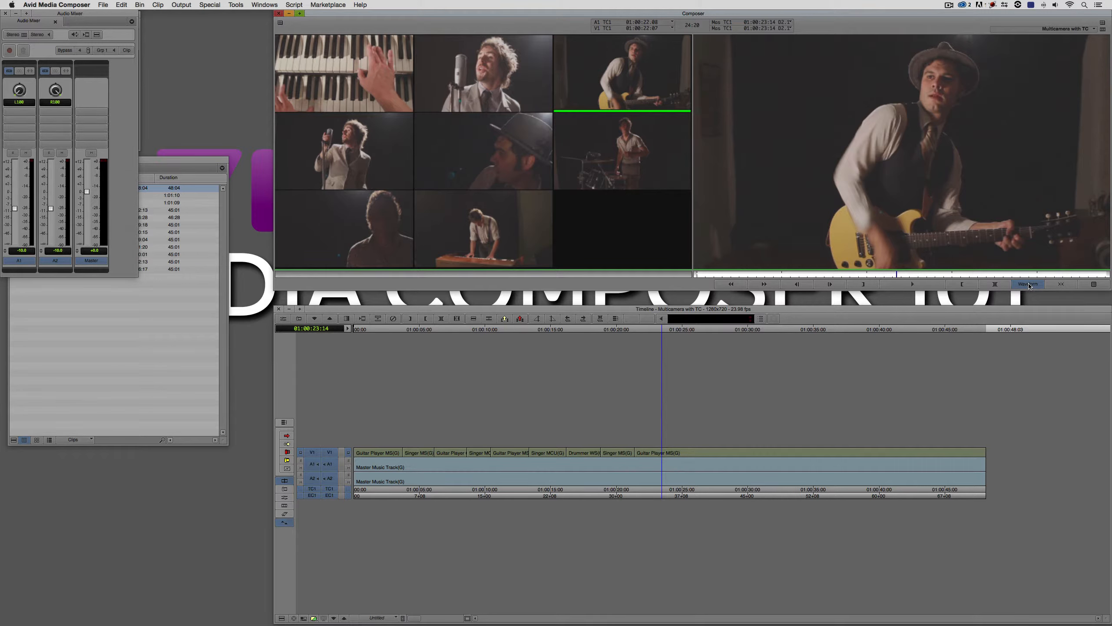
pyautogui.click(486, 464)
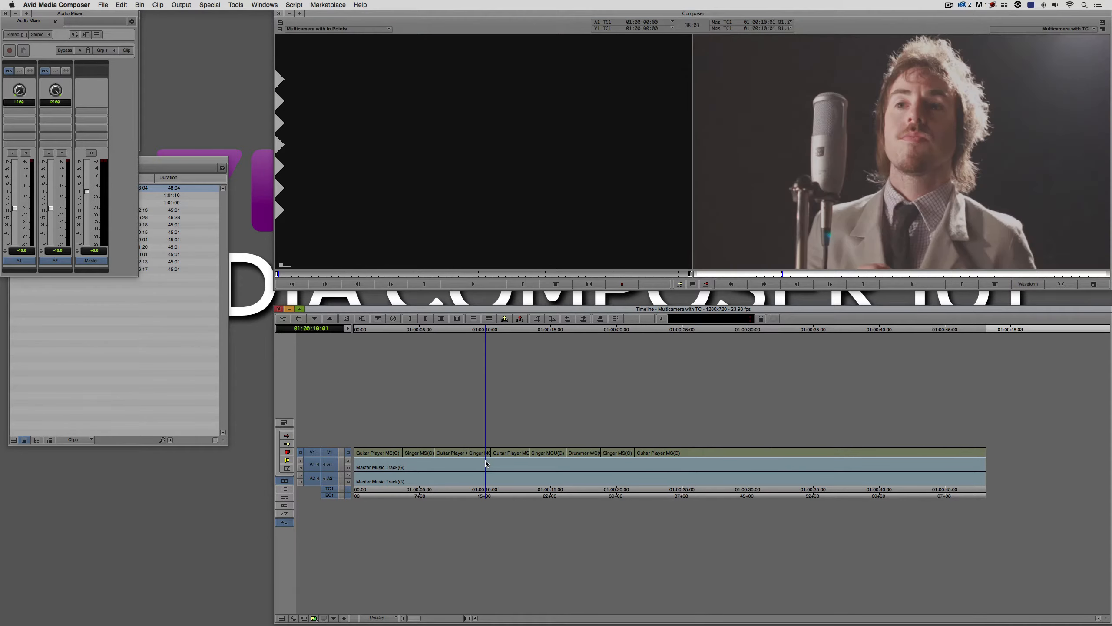
pyautogui.moveTo(486, 464); pyautogui.dragTo(611, 457)
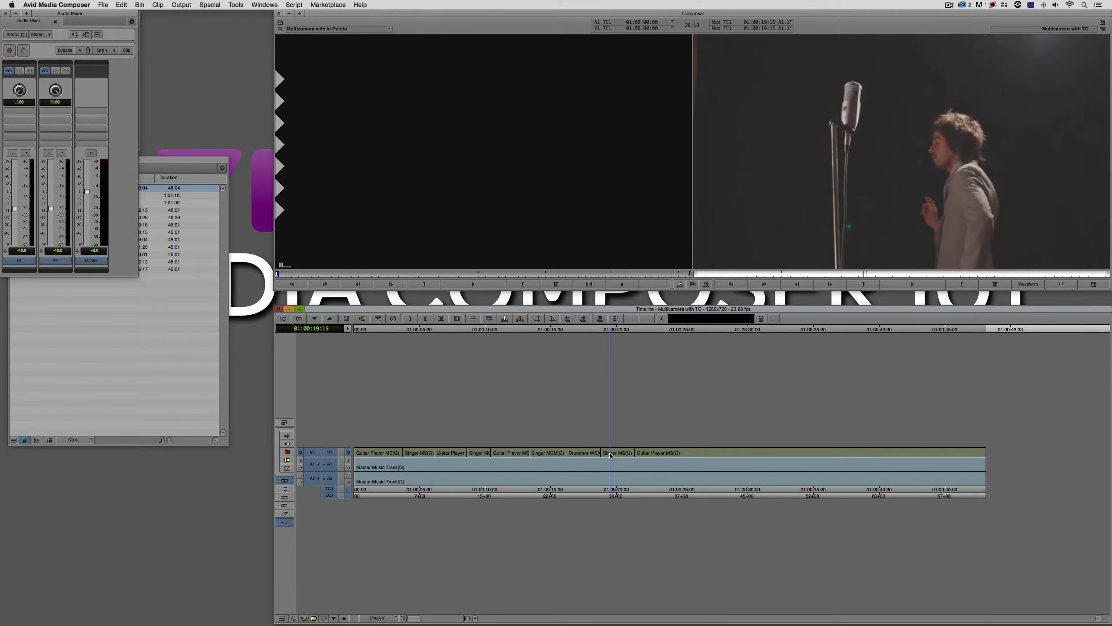
pyautogui.rightClick(569, 467)
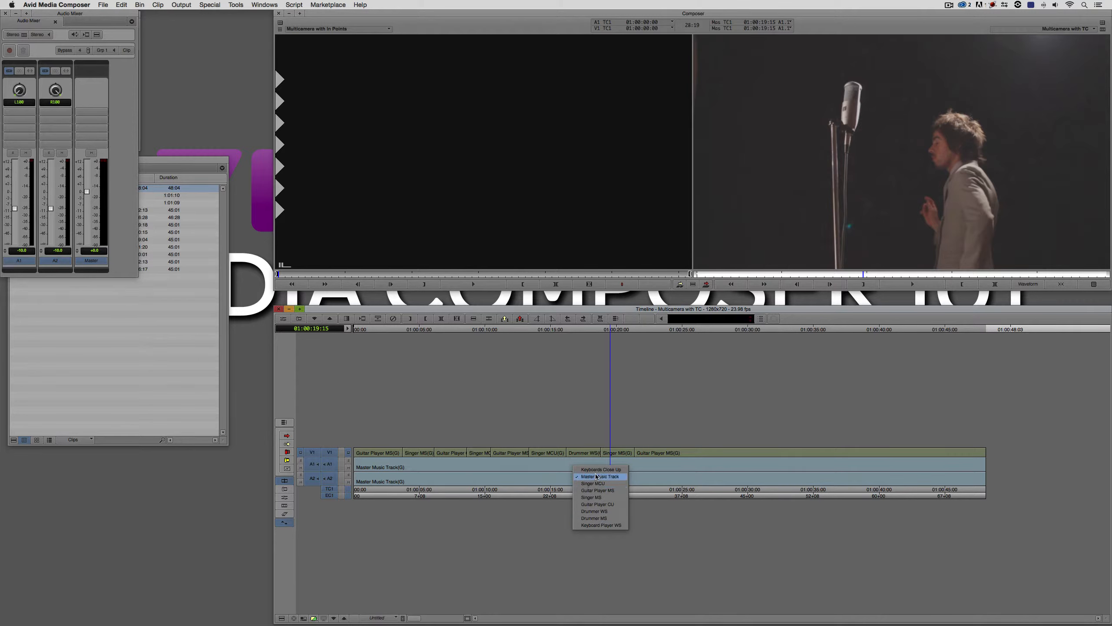
pyautogui.click(620, 455)
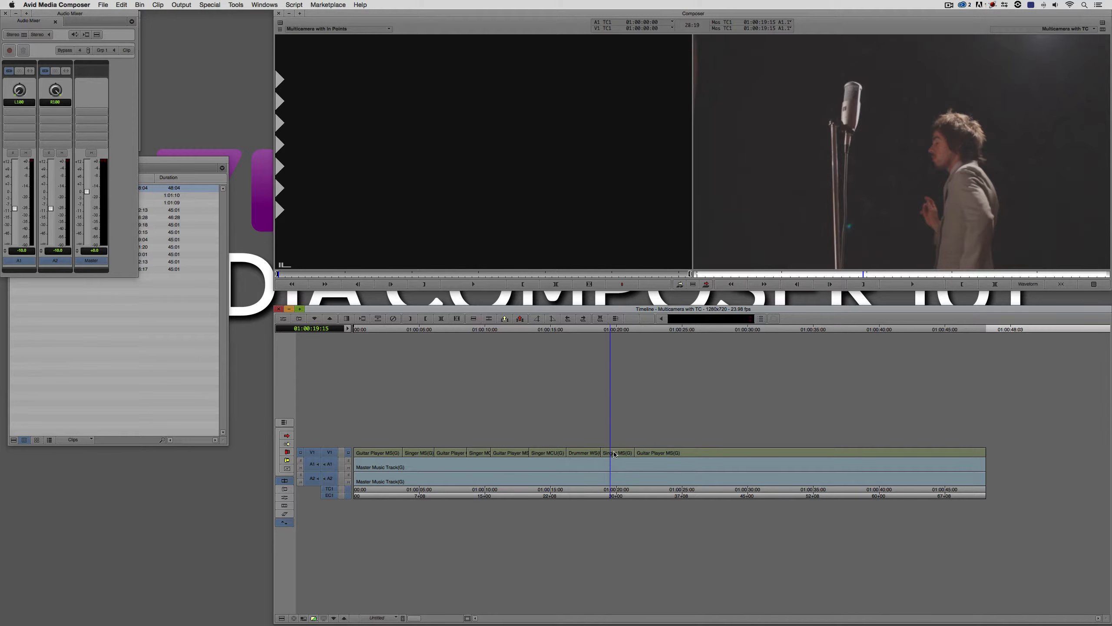
pyautogui.rightClick(615, 454)
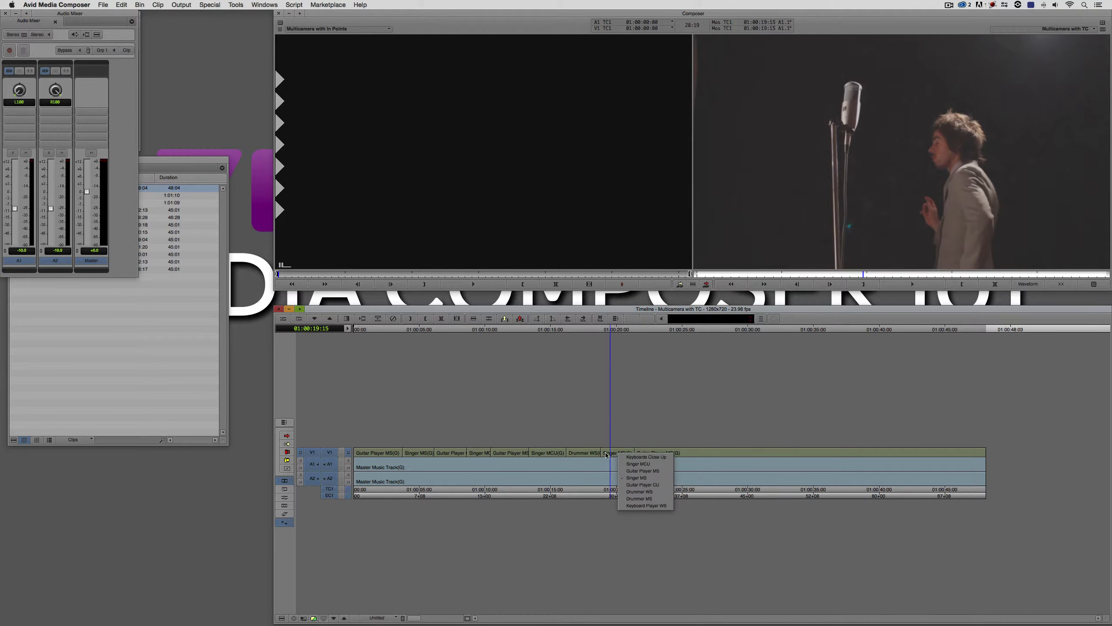
pyautogui.click(606, 455)
# - Switch the guitar player segment near 7 seconds to the Guitar Player MS angle and recheck its list of angles
pyautogui.moveTo(470, 458); pyautogui.dragTo(445, 457)
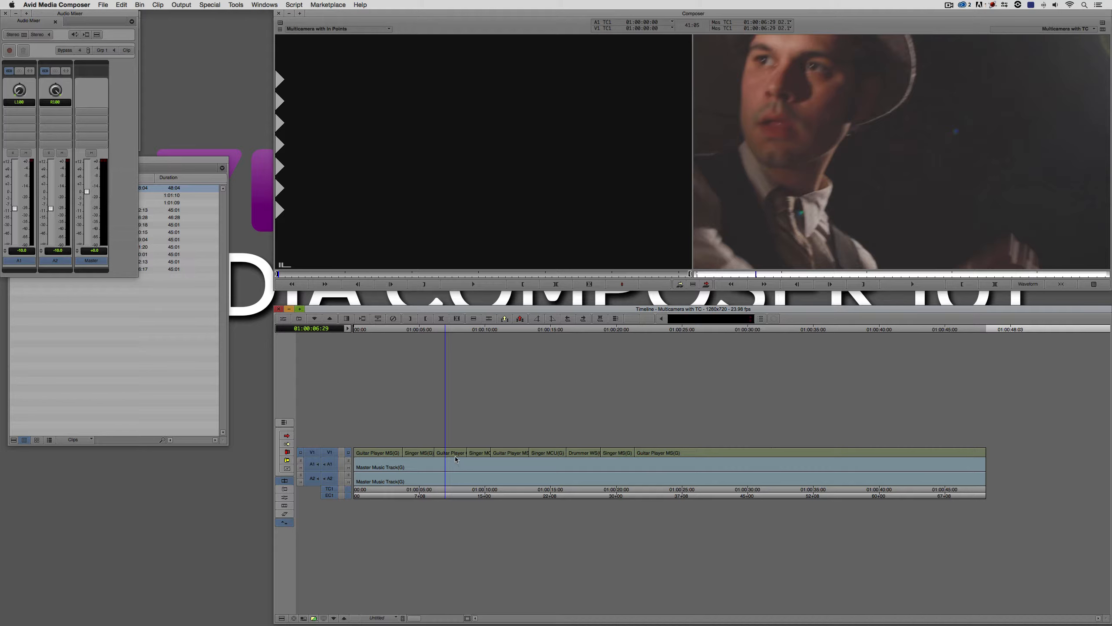
pyautogui.rightClick(450, 454)
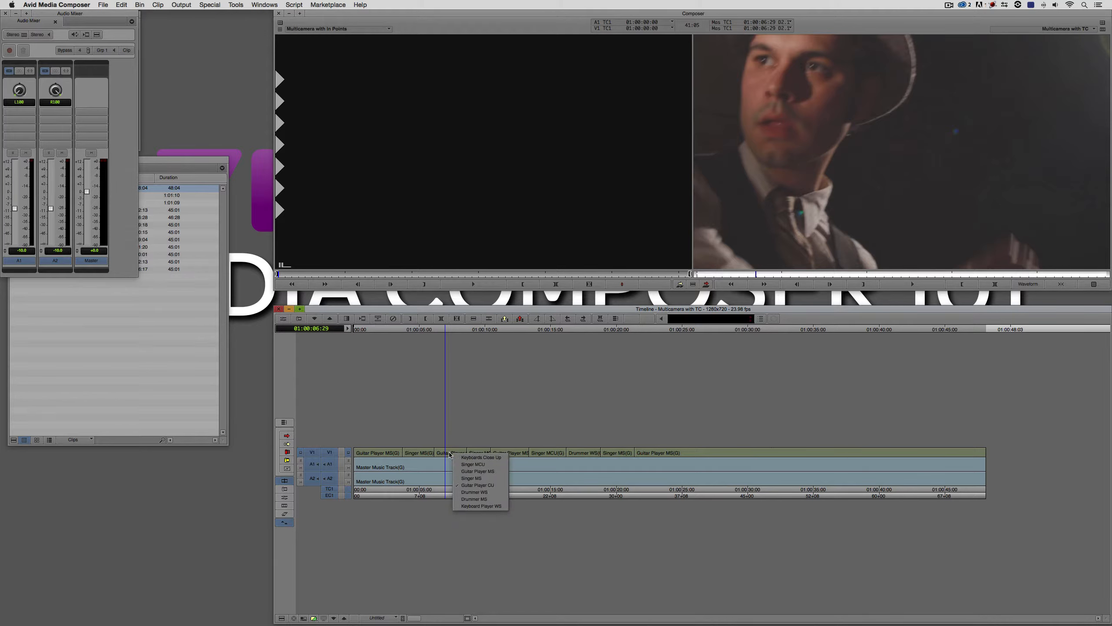
pyautogui.click(500, 471)
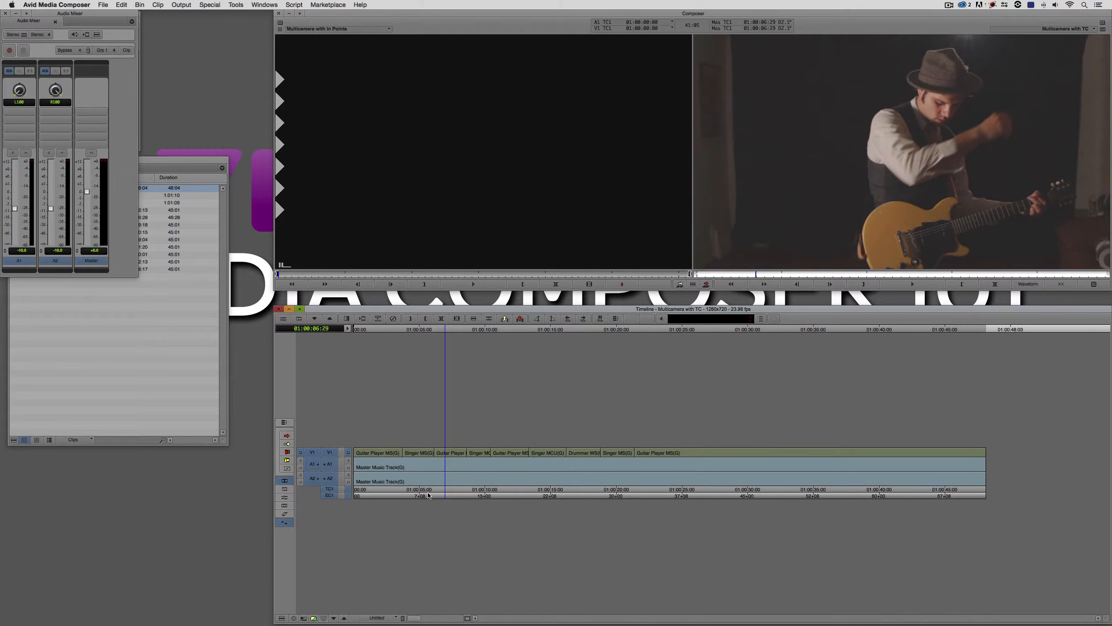
pyautogui.rightClick(447, 460)
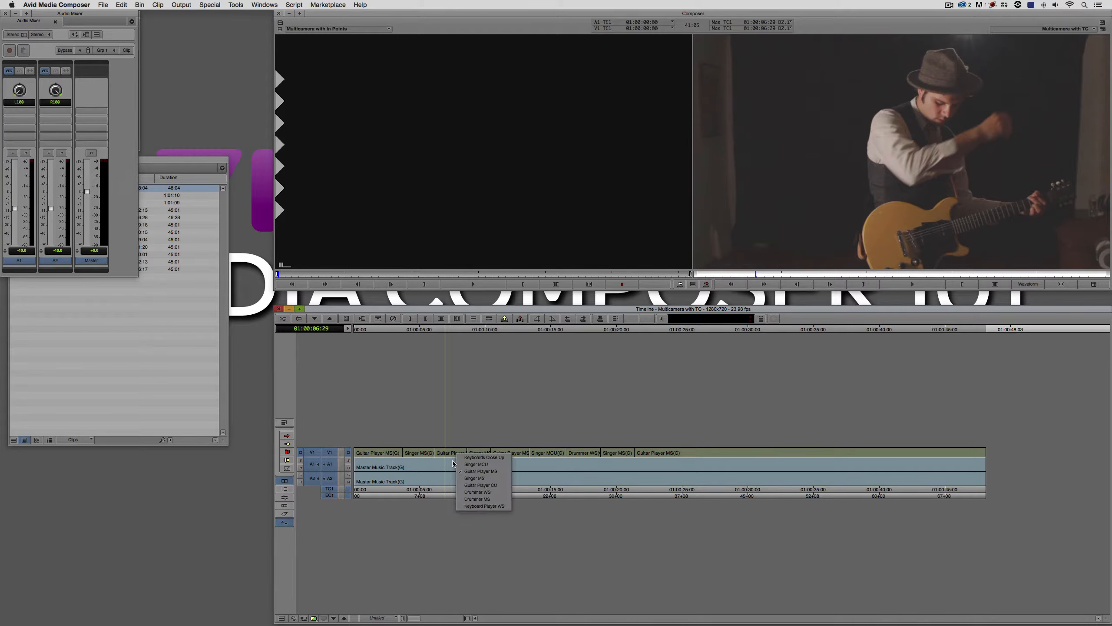
pyautogui.click(452, 432)
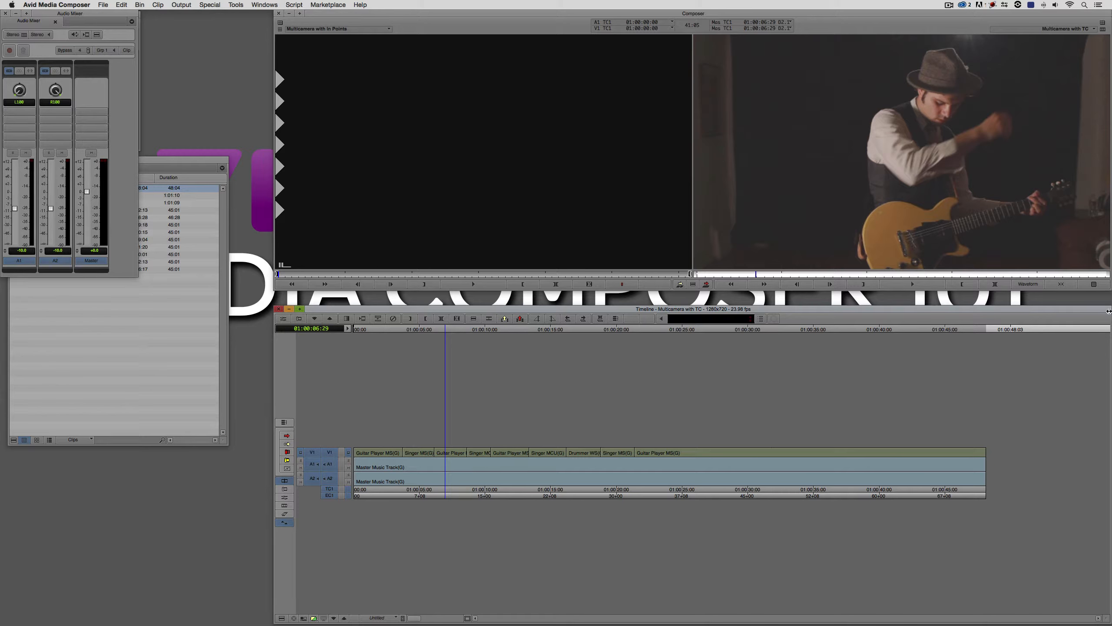
# - Return to the multicamera view and switch the singer segment near 5 seconds to the Singer MCU angle
pyautogui.press('super+shift+m')
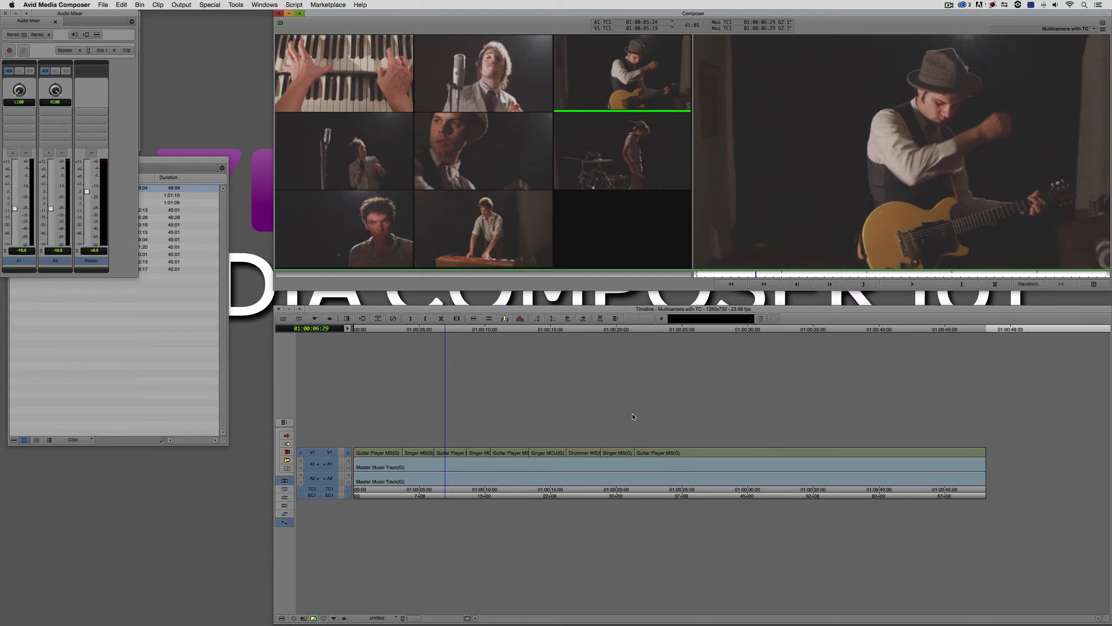
pyautogui.click(419, 459)
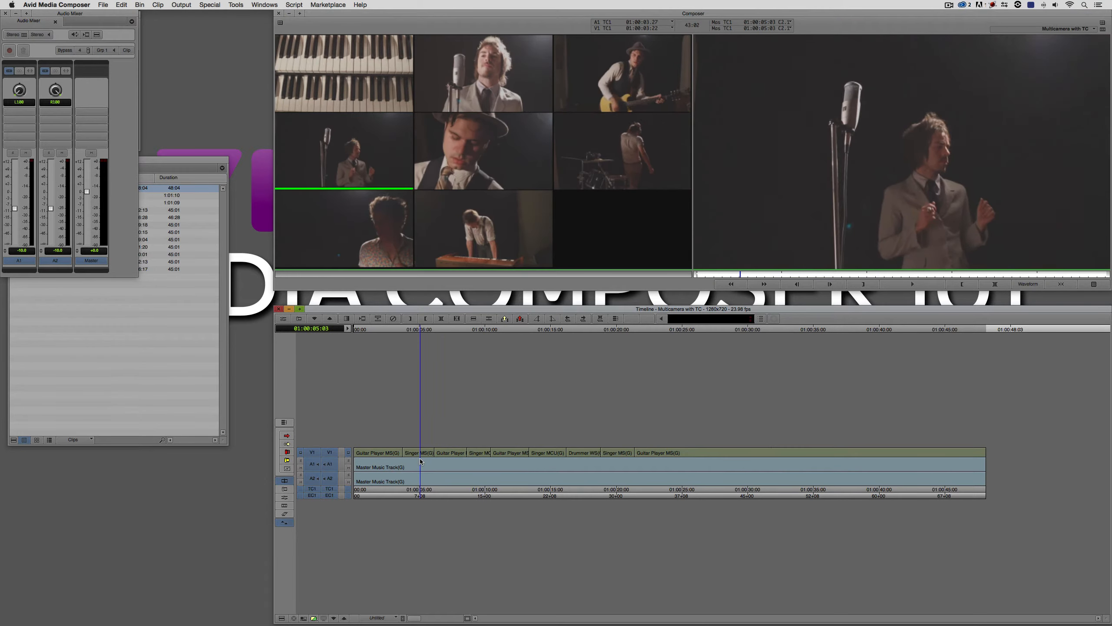
pyautogui.press('Left')
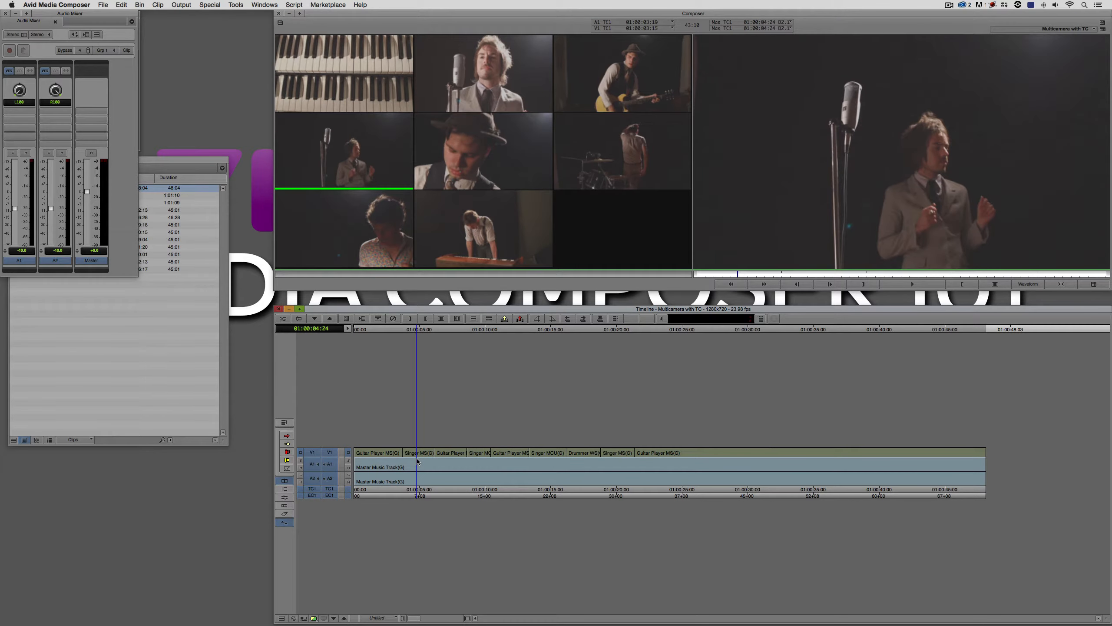
pyautogui.rightClick(420, 454)
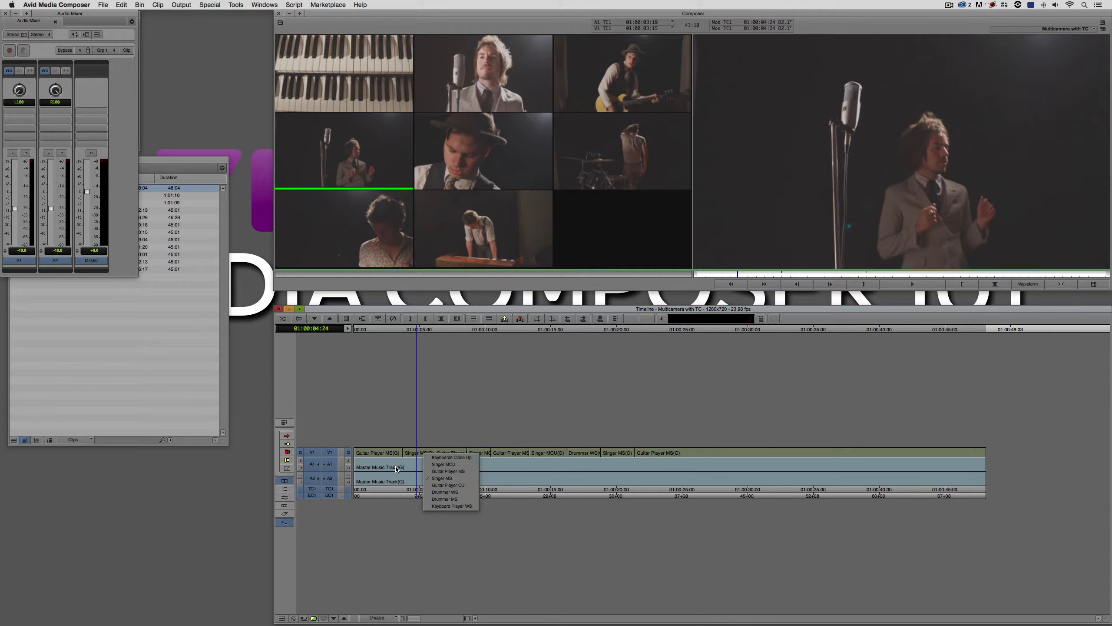
pyautogui.click(396, 468)
pyautogui.rightClick(419, 454)
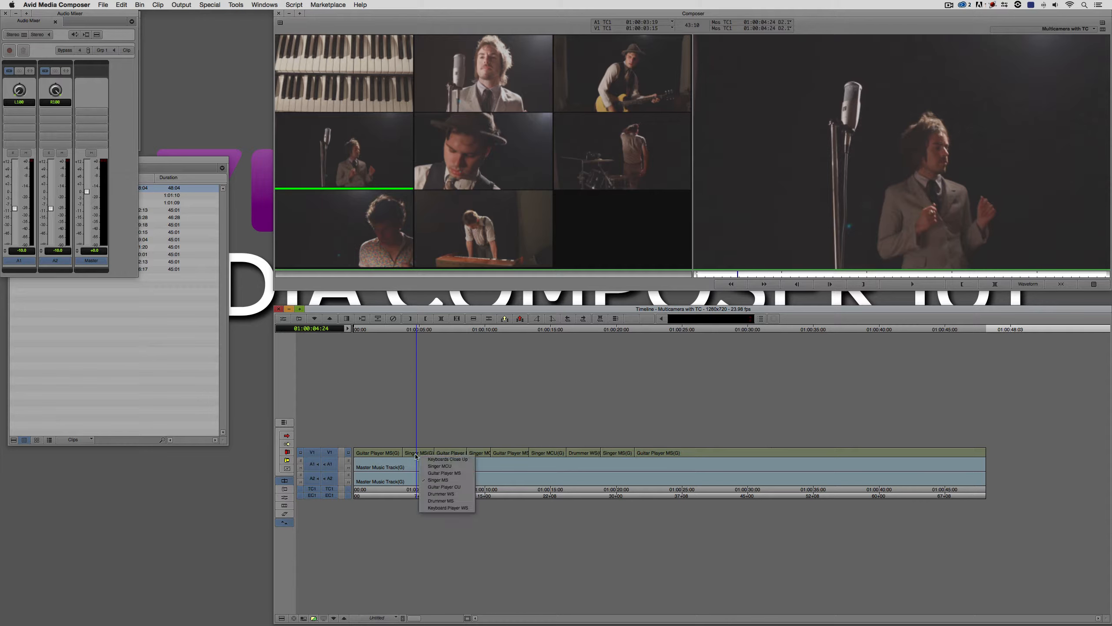
pyautogui.click(438, 467)
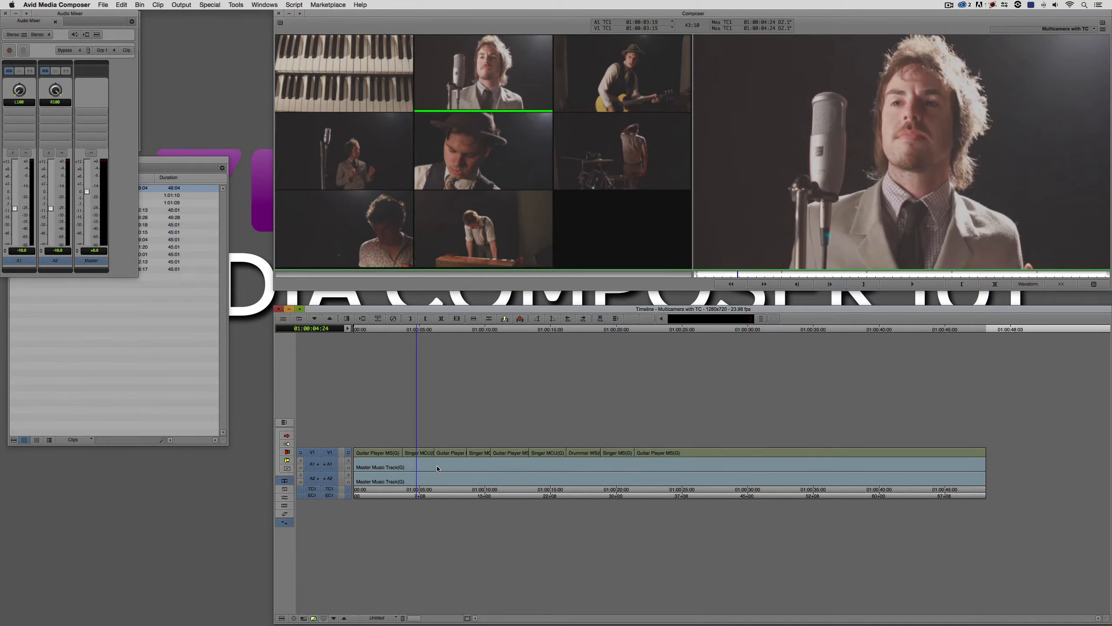
# - Cut to the Singer MS angle at 01:00:04:24, undo that cut, and make it again
pyautogui.click(368, 161)
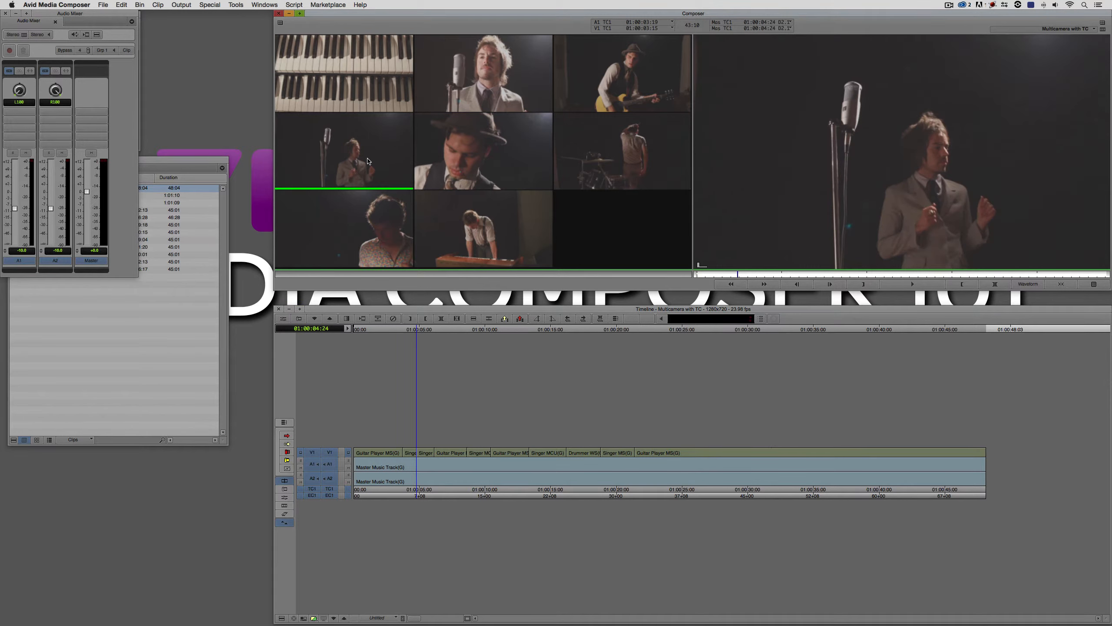
pyautogui.press('super+z')
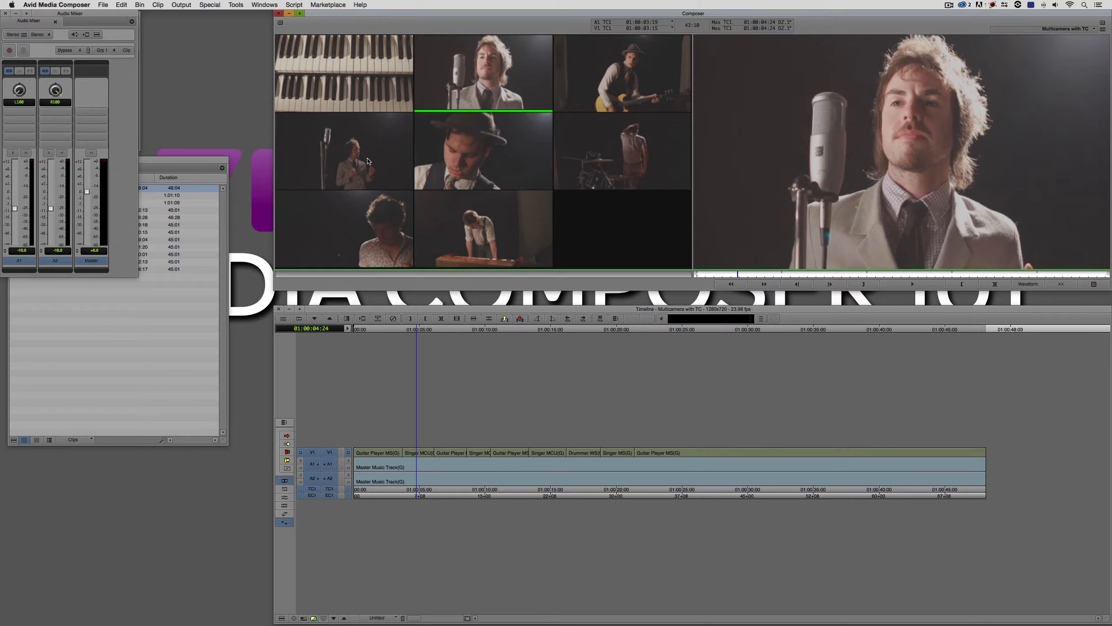
pyautogui.click(368, 161)
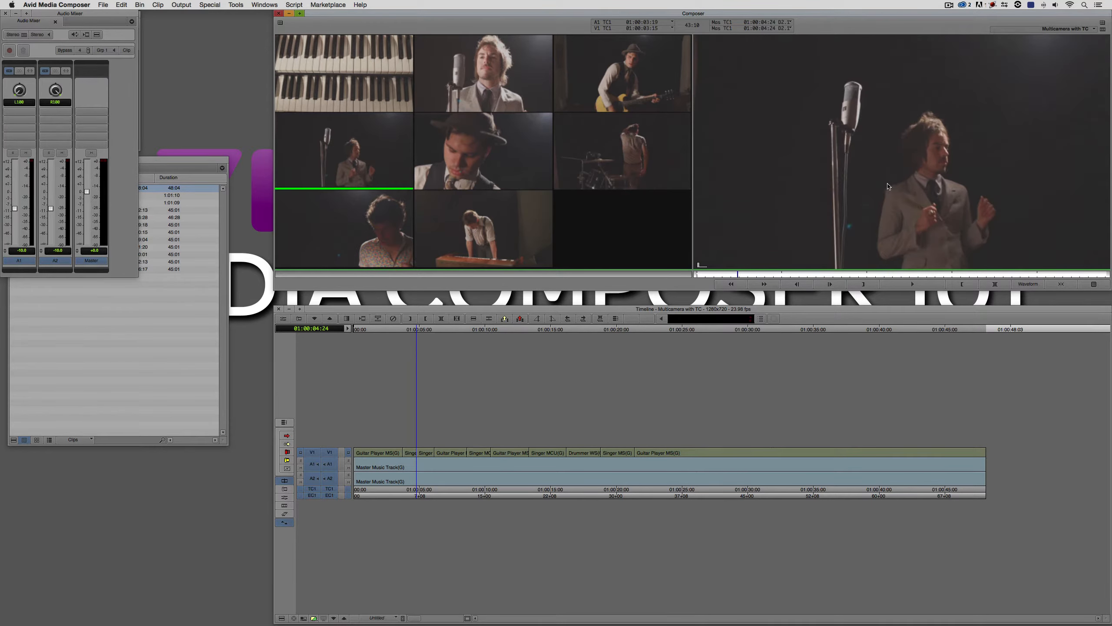
# - Play back the edit from the first guitar player segment, and again from the second guitar player segment
pyautogui.click(388, 470)
pyautogui.press('space')
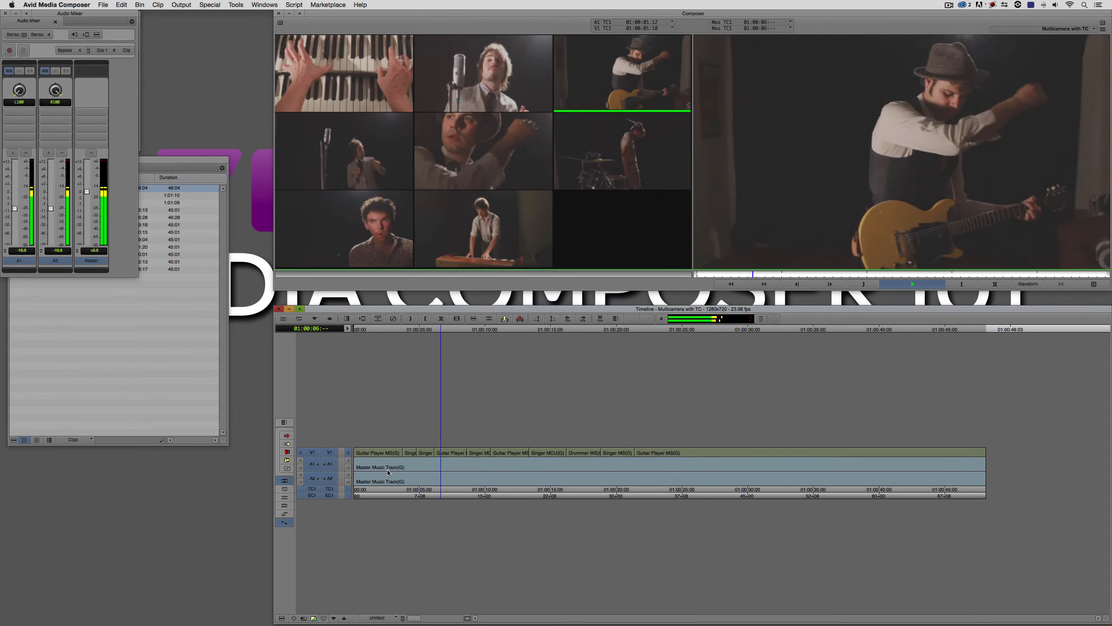
pyautogui.press('space')
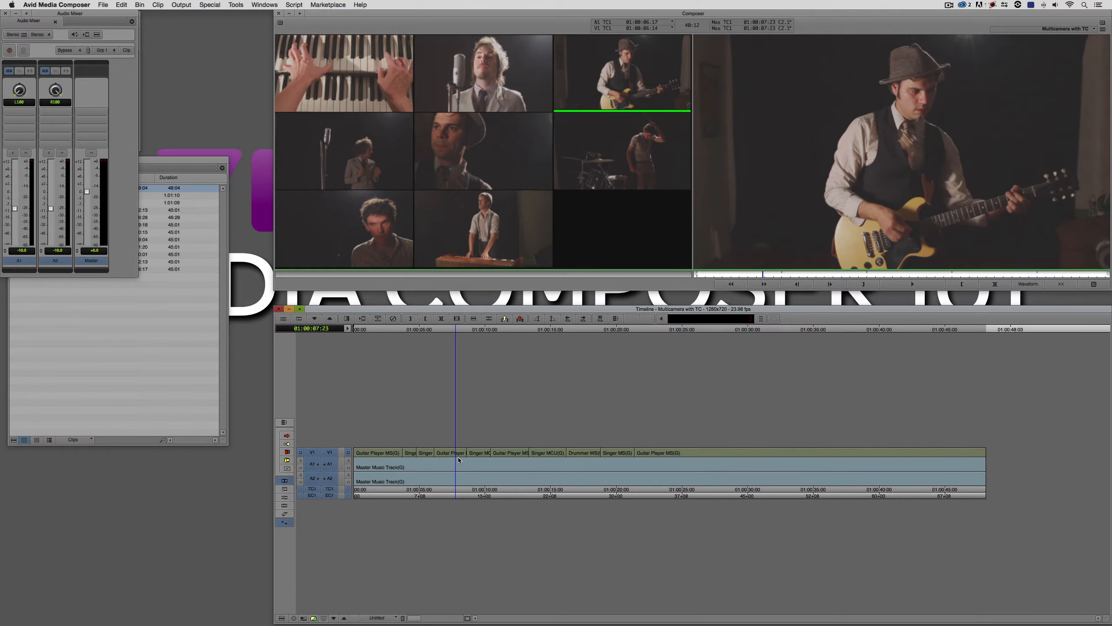
pyautogui.click(439, 470)
pyautogui.press('space')
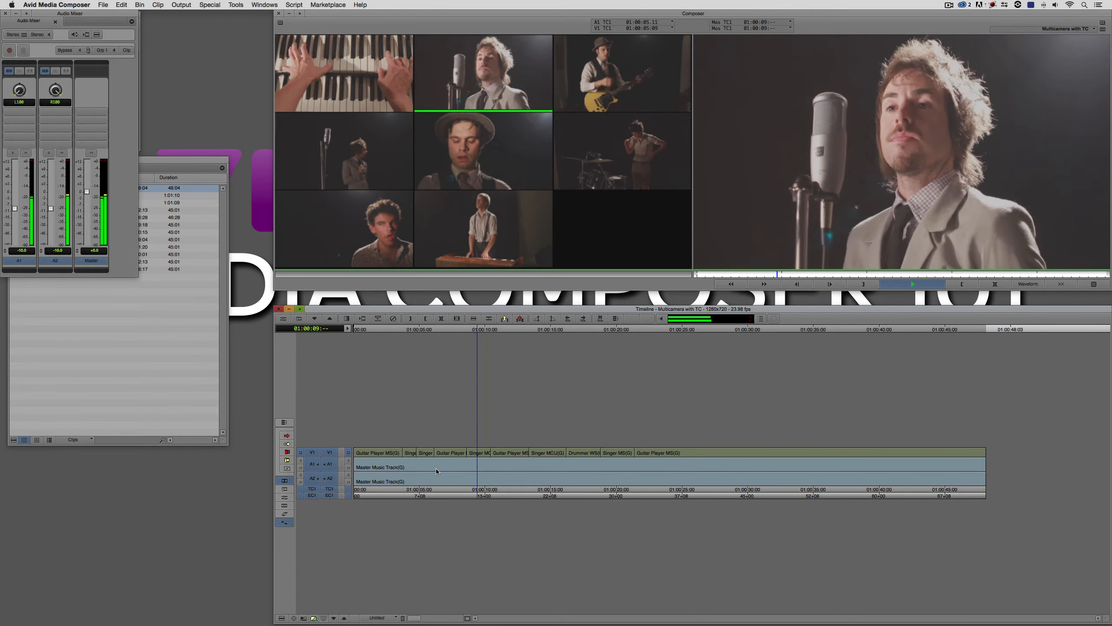
# - Switch the Singer MCU segment near 9 seconds to Singer MS and play on to 01:00:12:00
pyautogui.click(482, 460)
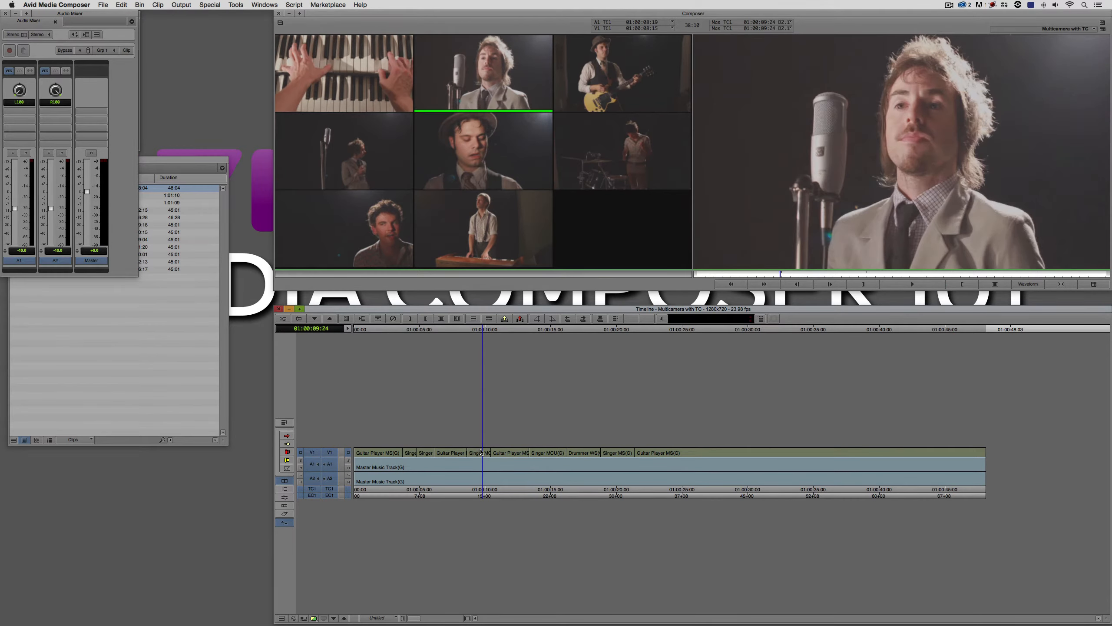
pyautogui.click(479, 455)
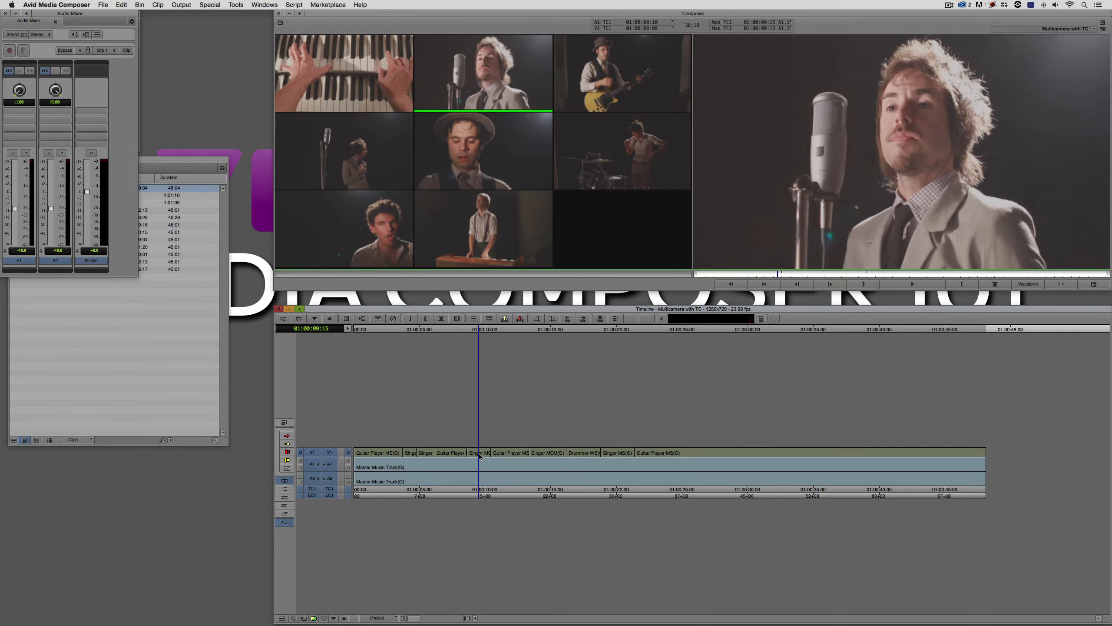
pyautogui.rightClick(481, 456)
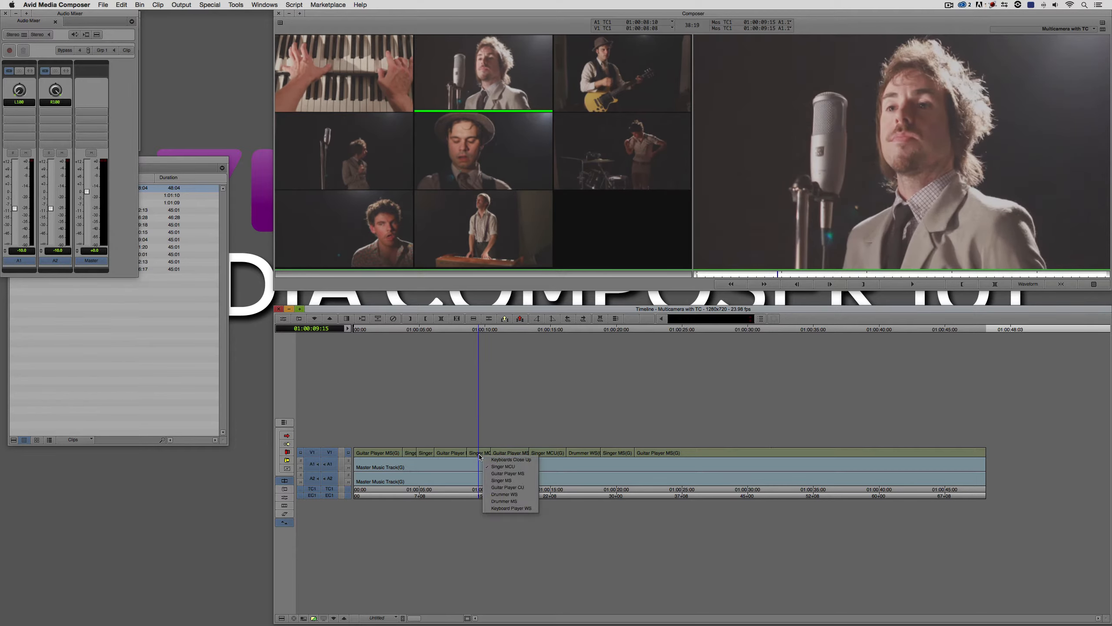
pyautogui.click(502, 480)
pyautogui.press('space')
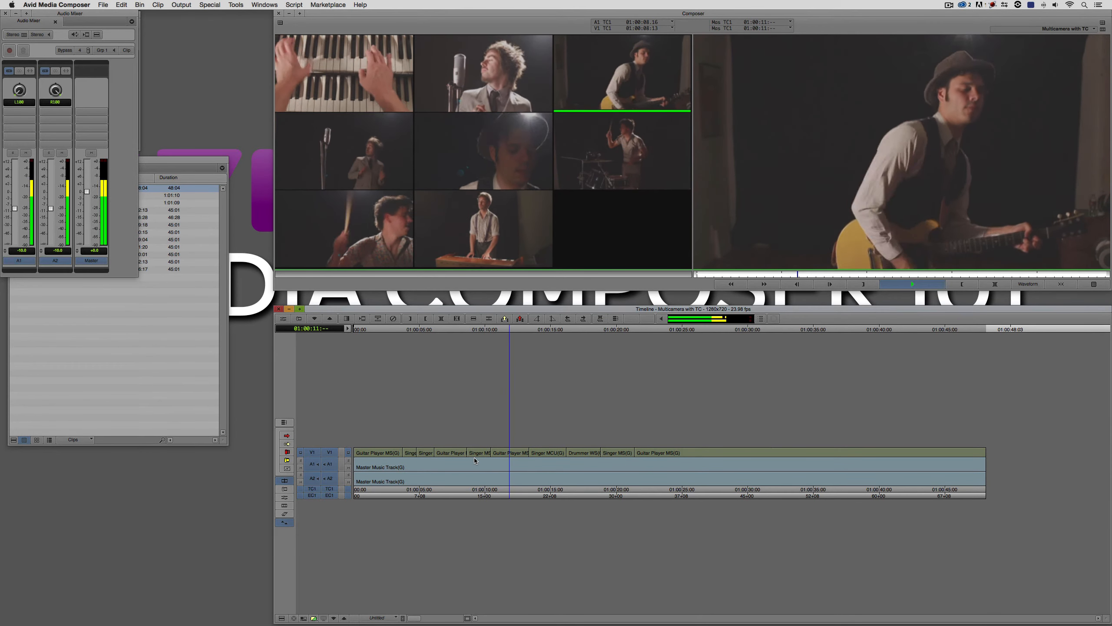
pyautogui.press('space')
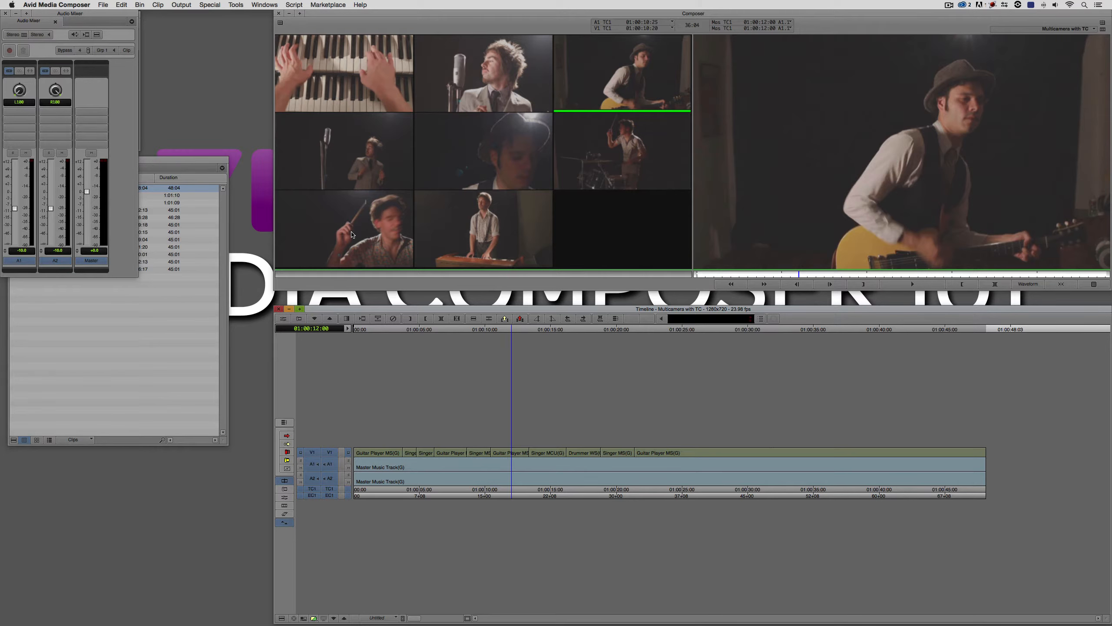
# - Cut to the Drummer MS angle at 01:00:12:00 and play back across the new cut
pyautogui.click(371, 254)
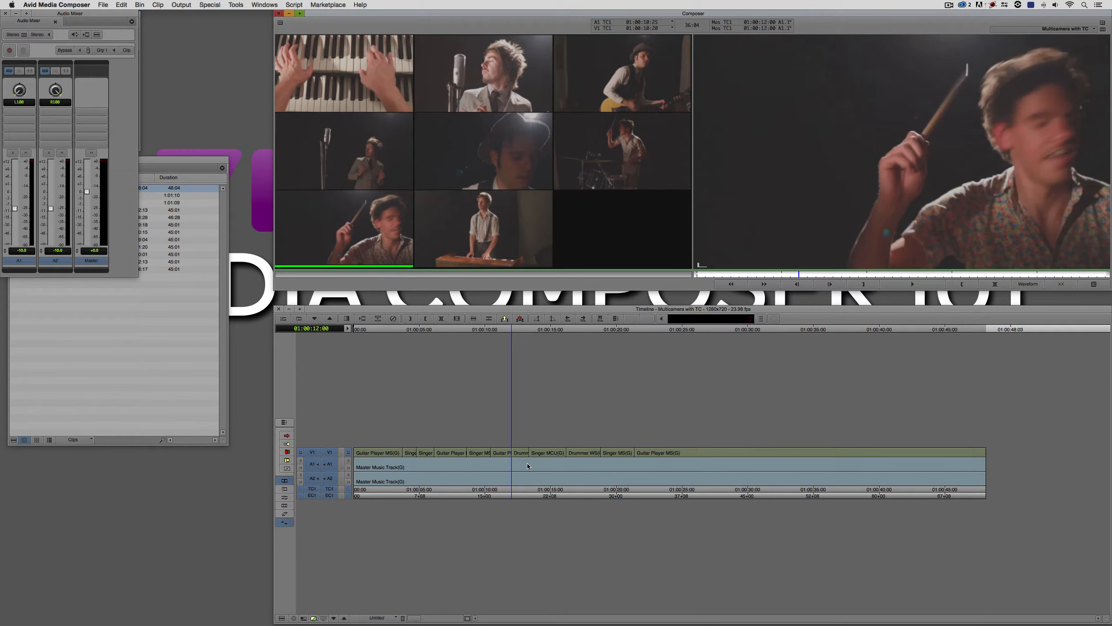
pyautogui.moveTo(527, 463); pyautogui.dragTo(471, 462)
pyautogui.press('space')
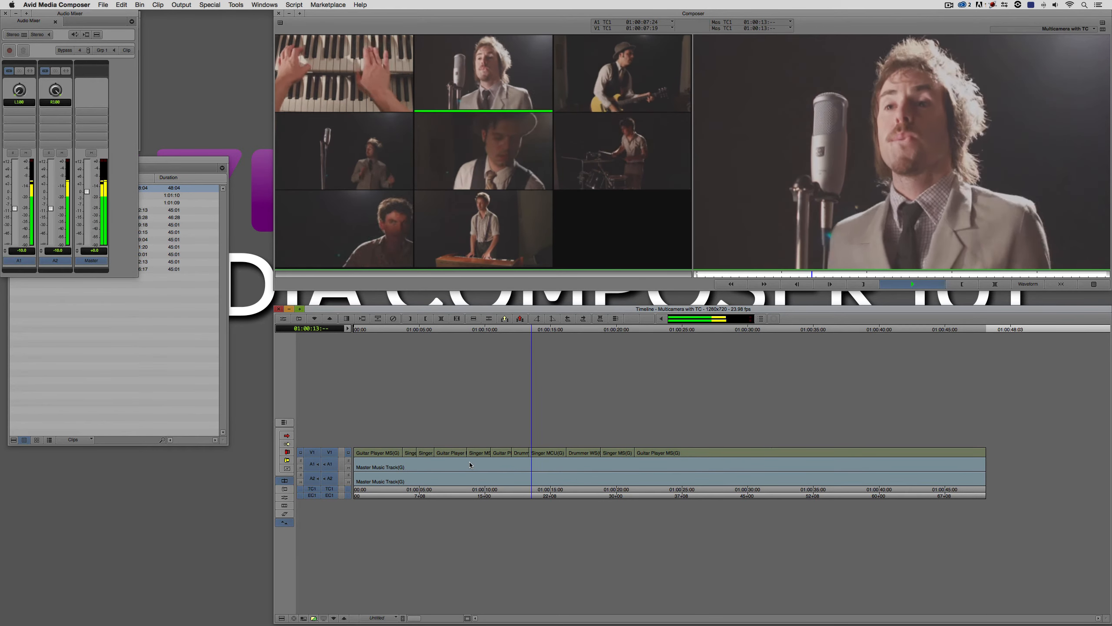
pyautogui.press('space')
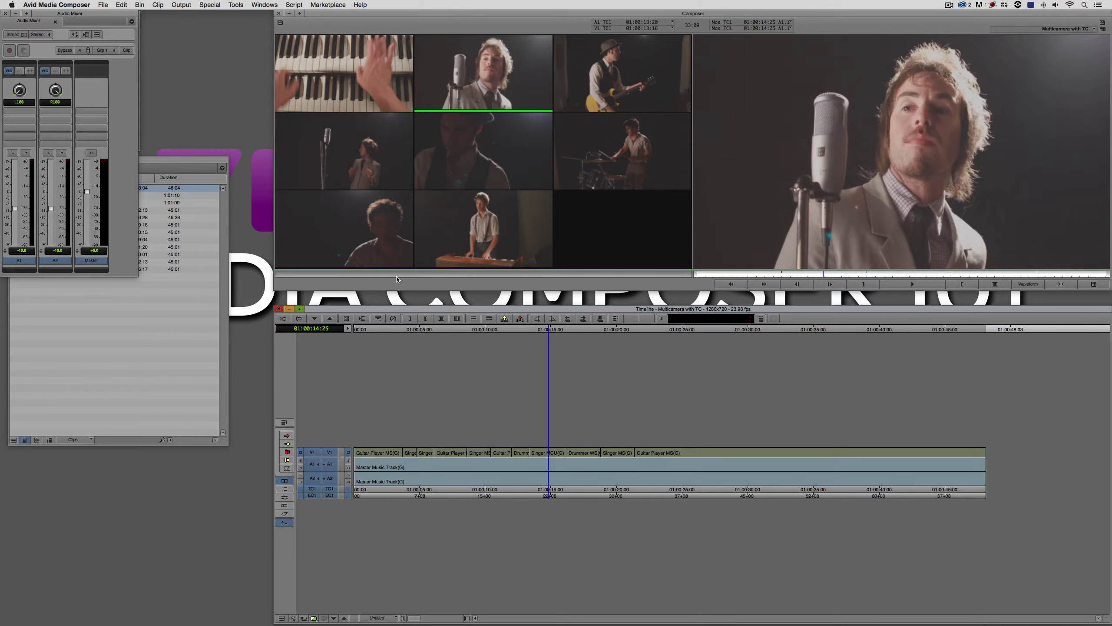
# - Show the audio waveforms and check the available angles of the Singer MCU segment at the playhead
pyautogui.click(1025, 284)
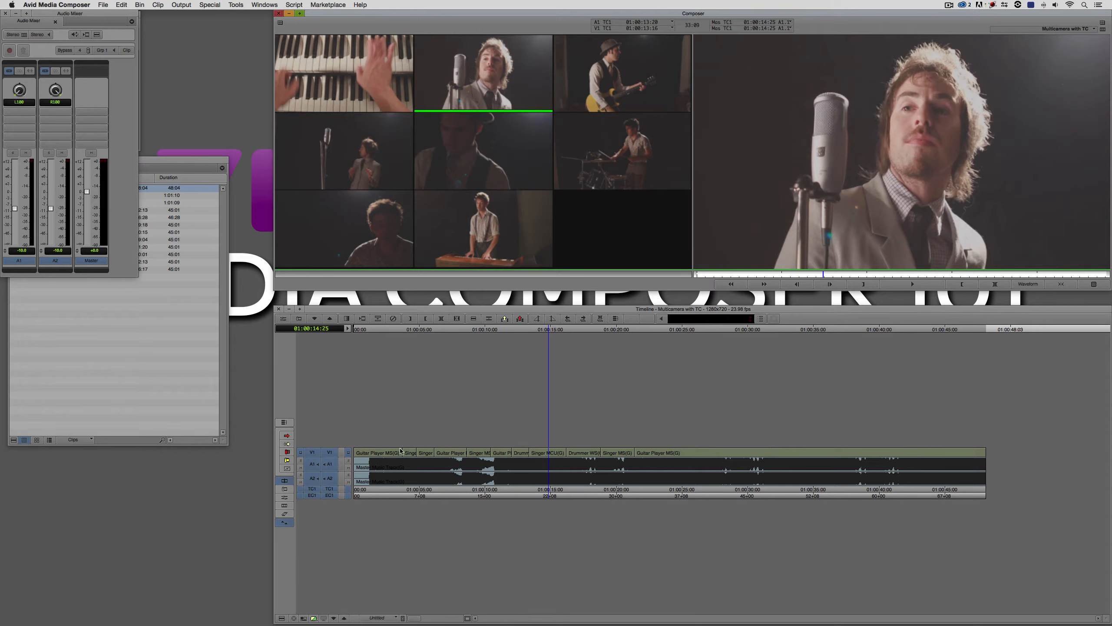
pyautogui.rightClick(553, 453)
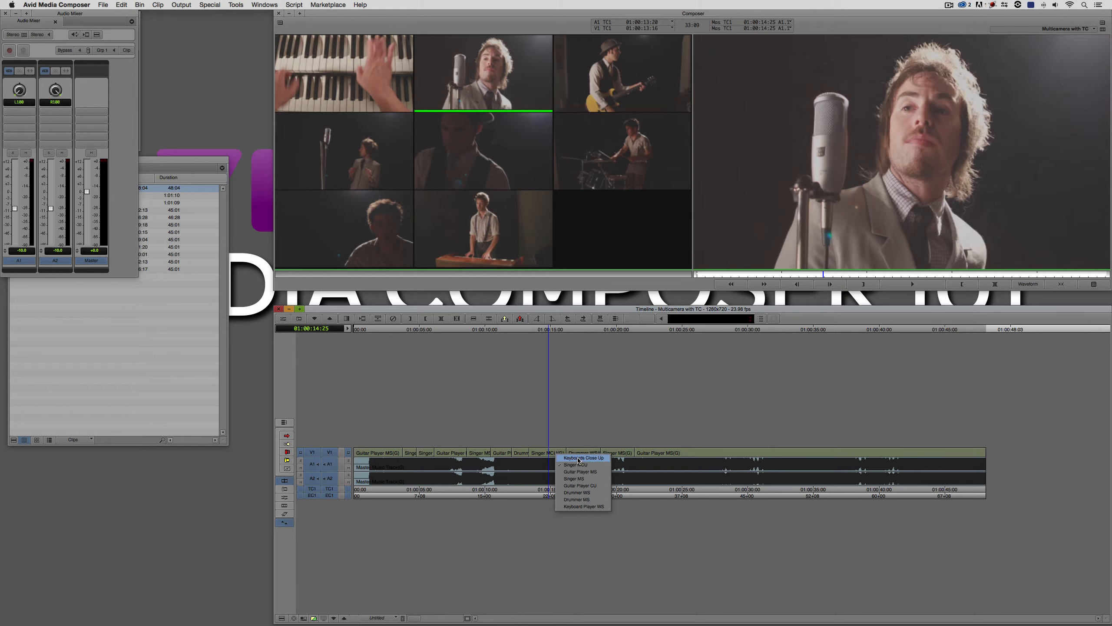
pyautogui.click(551, 433)
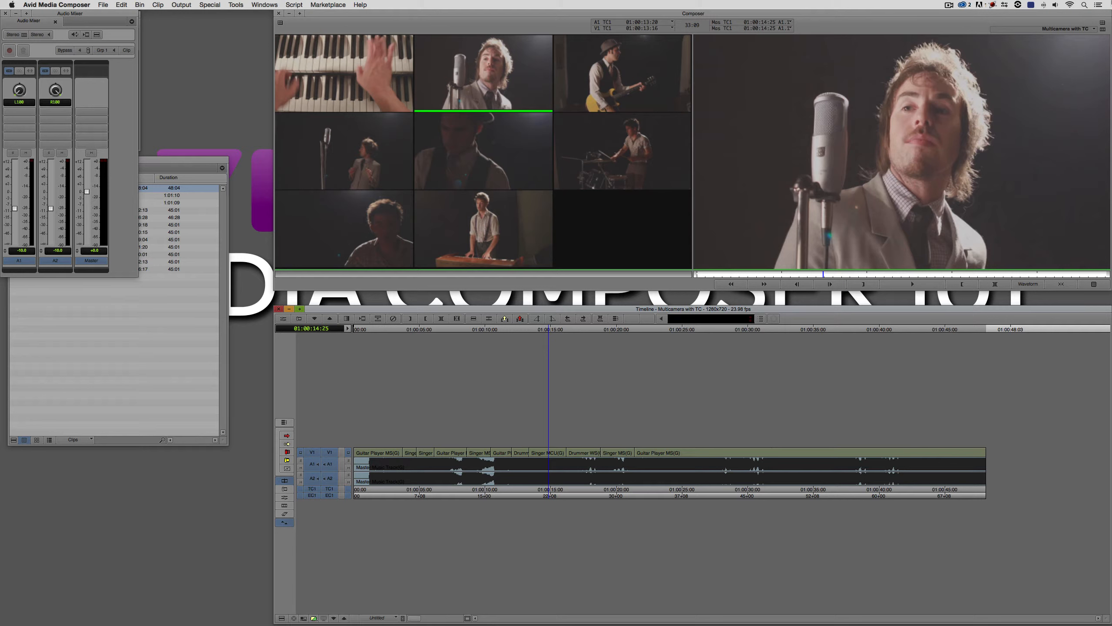
# - Check the monitor's options and the available camera angles of the last Guitar Player MS segment in the sequence
pyautogui.rightClick(859, 138)
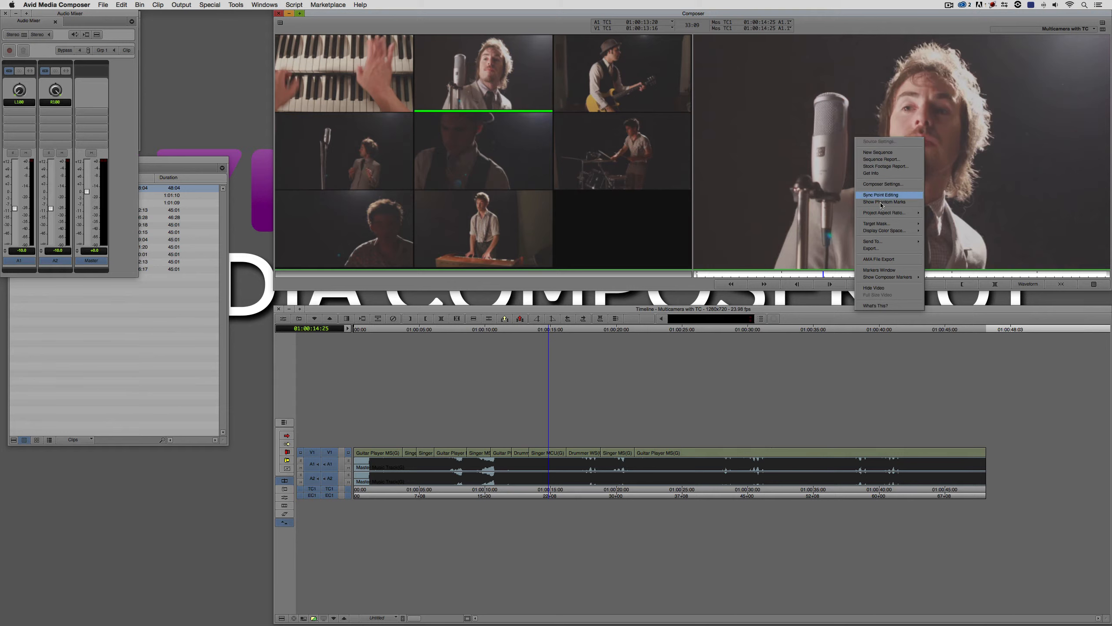
pyautogui.click(770, 453)
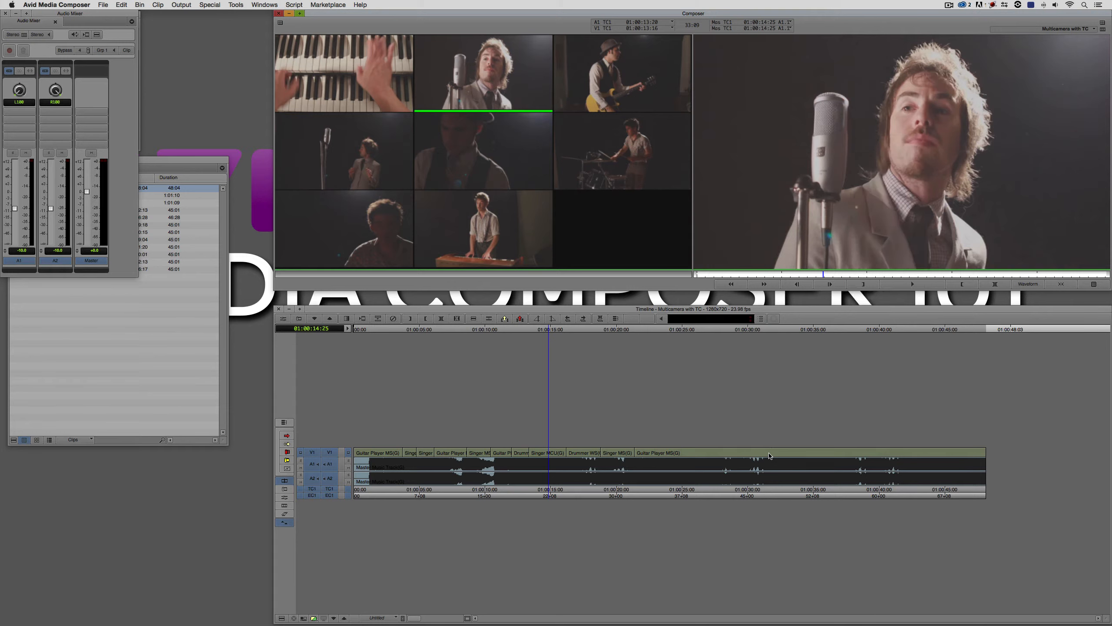
pyautogui.keyDown('ctrl'); pyautogui.keyDown('super'); pyautogui.click(770, 453); pyautogui.keyUp('super'); pyautogui.keyUp('ctrl')
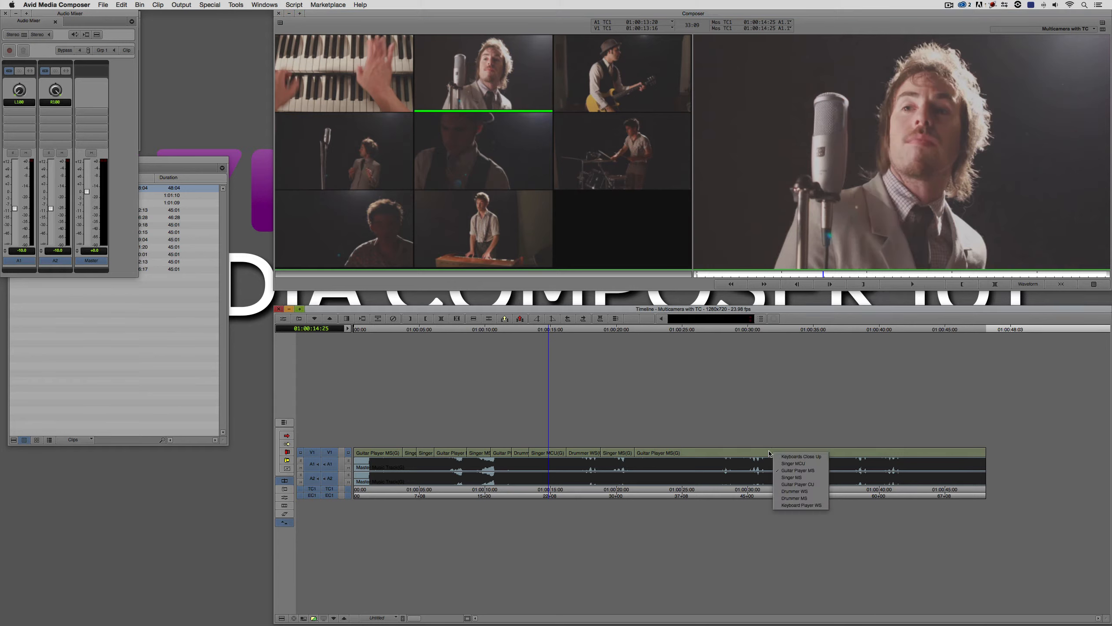
pyautogui.click(775, 413)
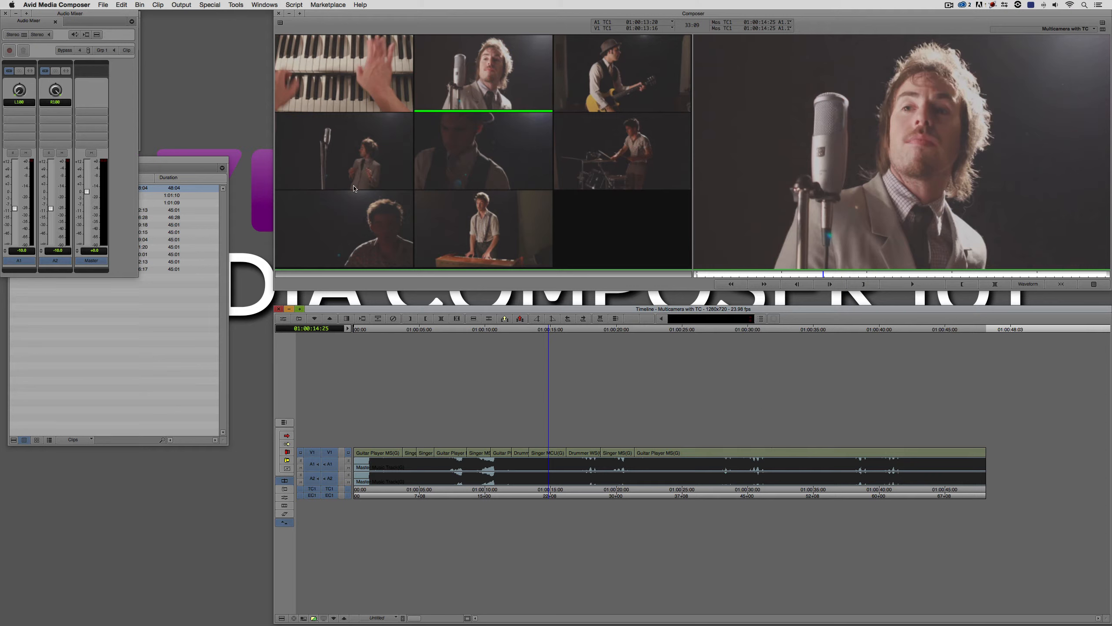
# - Commit the multicam edits of the Multicamera with TC sequence in the Final bin
pyautogui.click(186, 163)
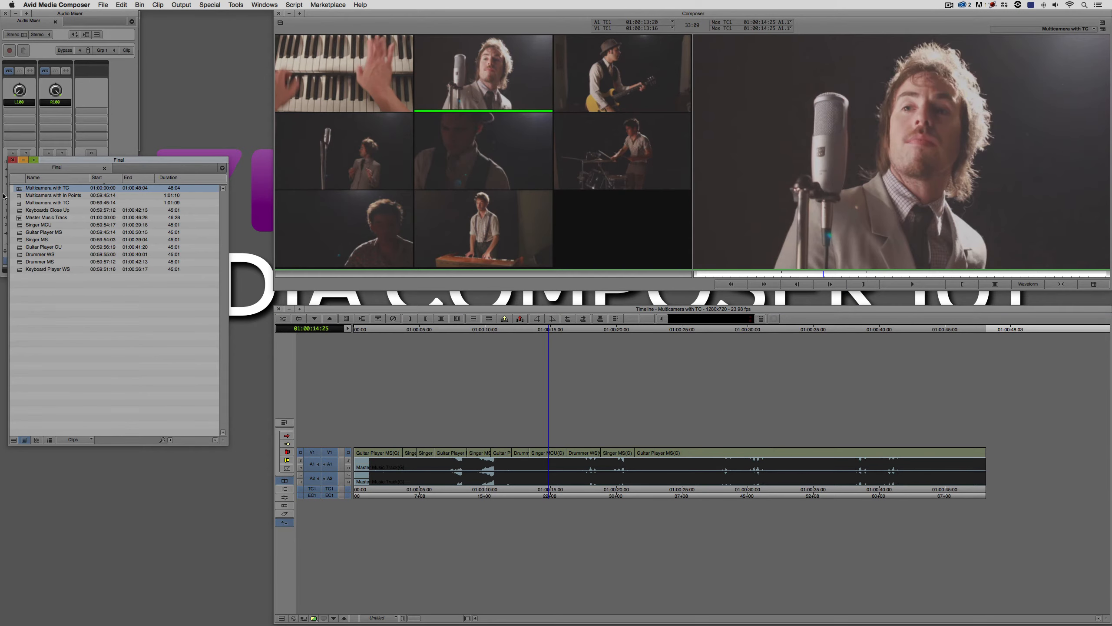
pyautogui.rightClick(20, 189)
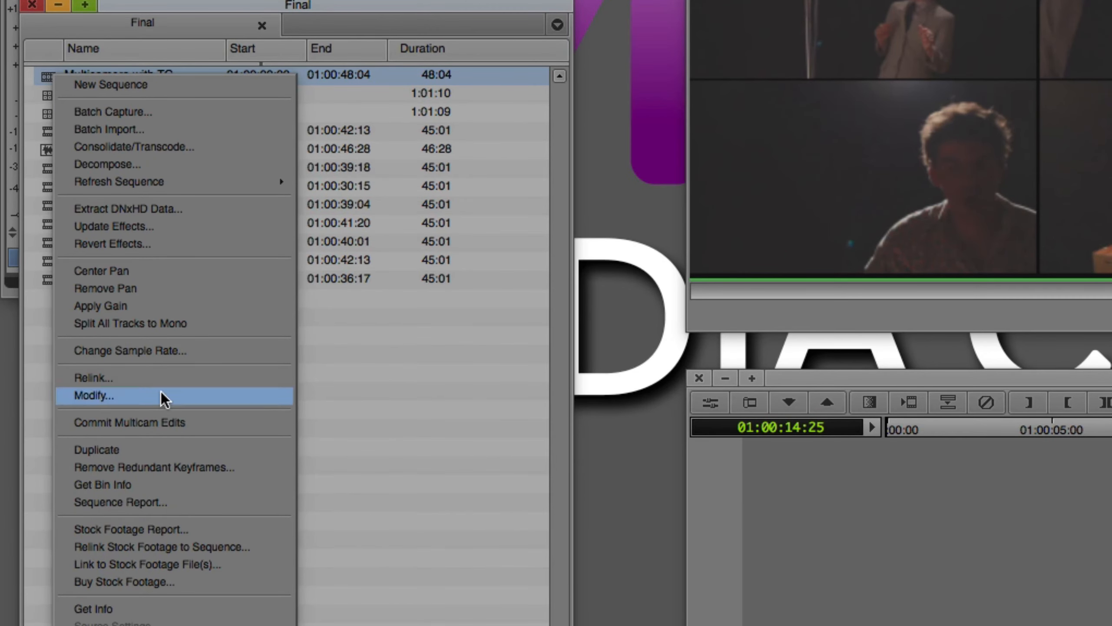
pyautogui.click(167, 415)
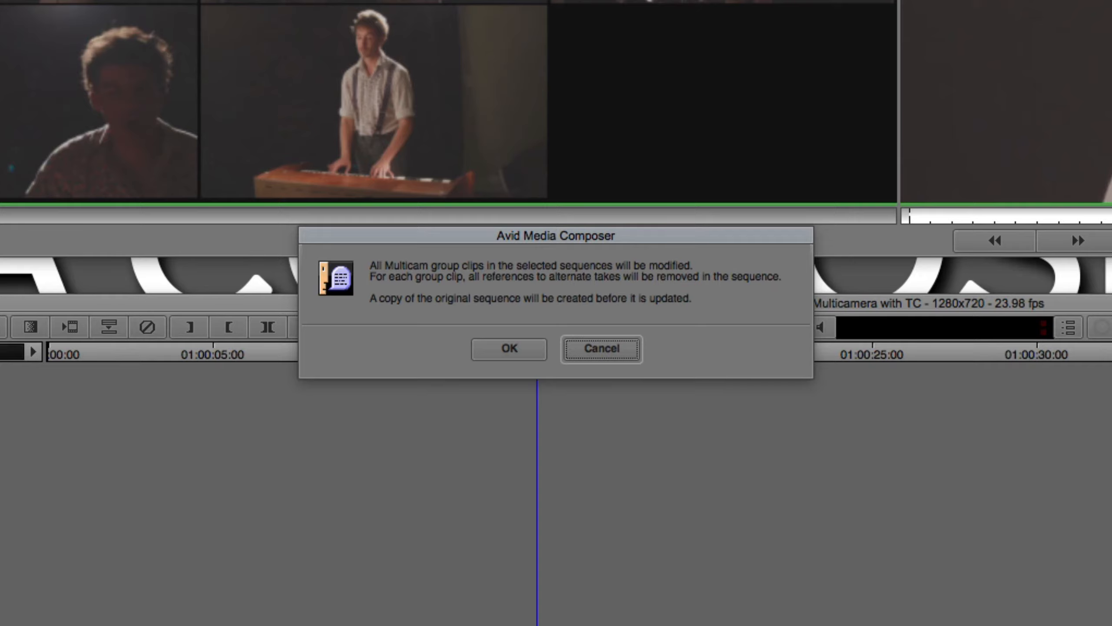
pyautogui.click(511, 349)
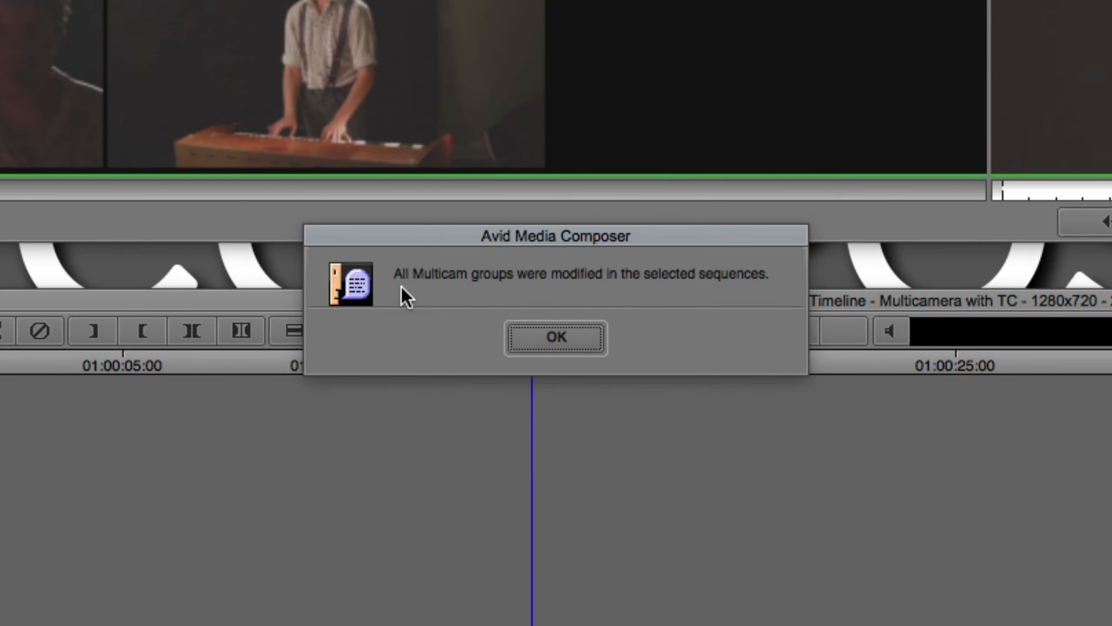
pyautogui.click(549, 348)
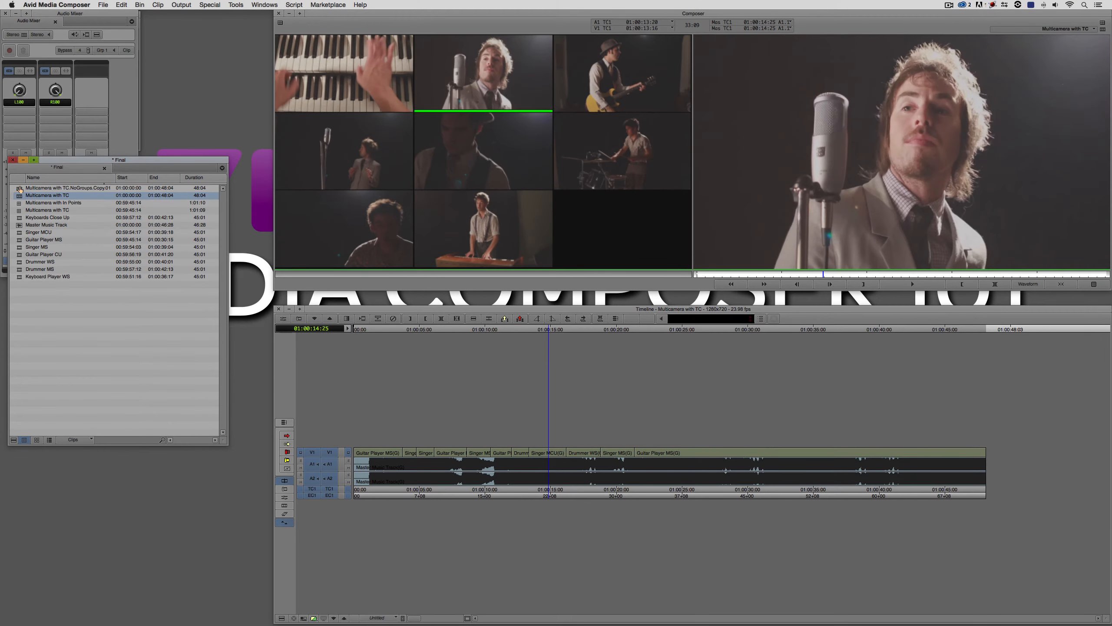
# - Load the Multicamera with TC.NoGroups.Copy.01 sequence and switch the Composer from the multi-angle split to the regular source/record view
pyautogui.doubleClick(19, 189)
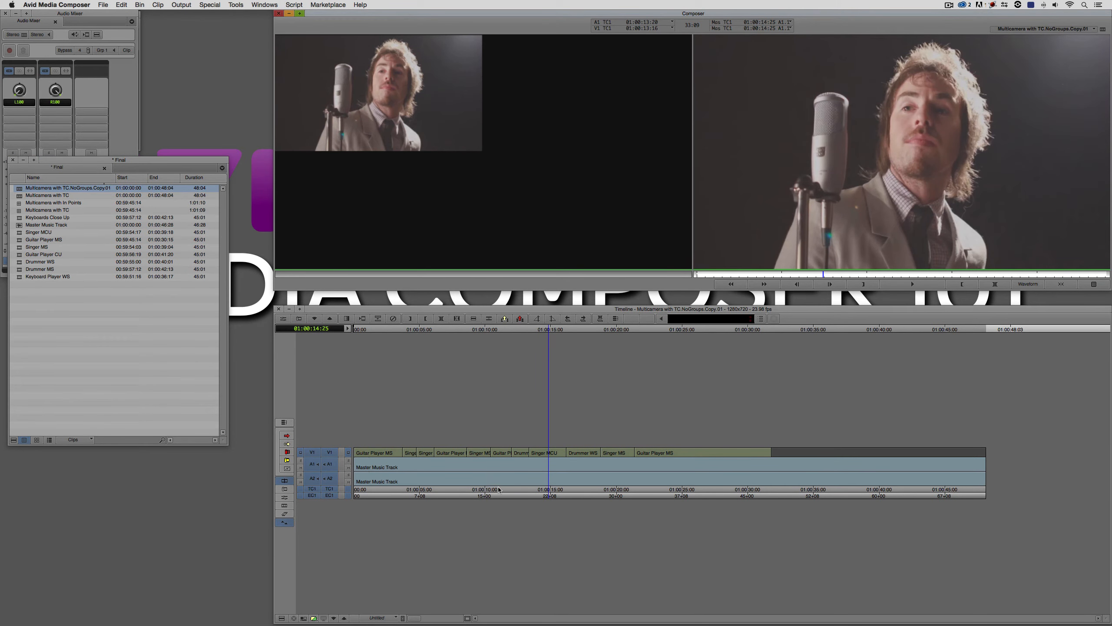
pyautogui.click(540, 461)
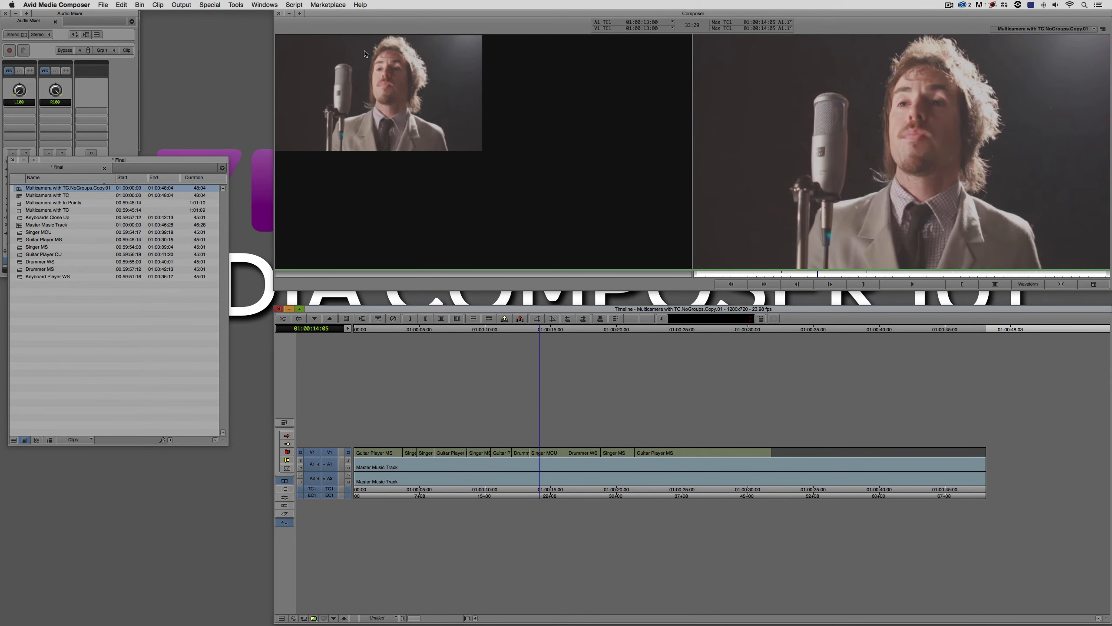
pyautogui.click(1094, 284)
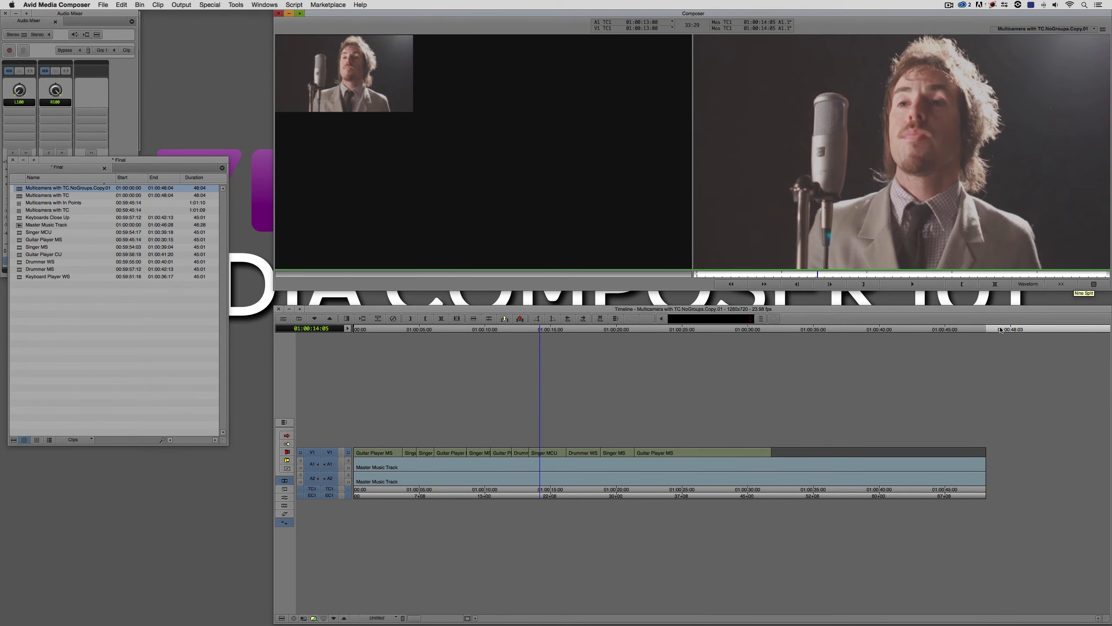
pyautogui.click(1094, 284)
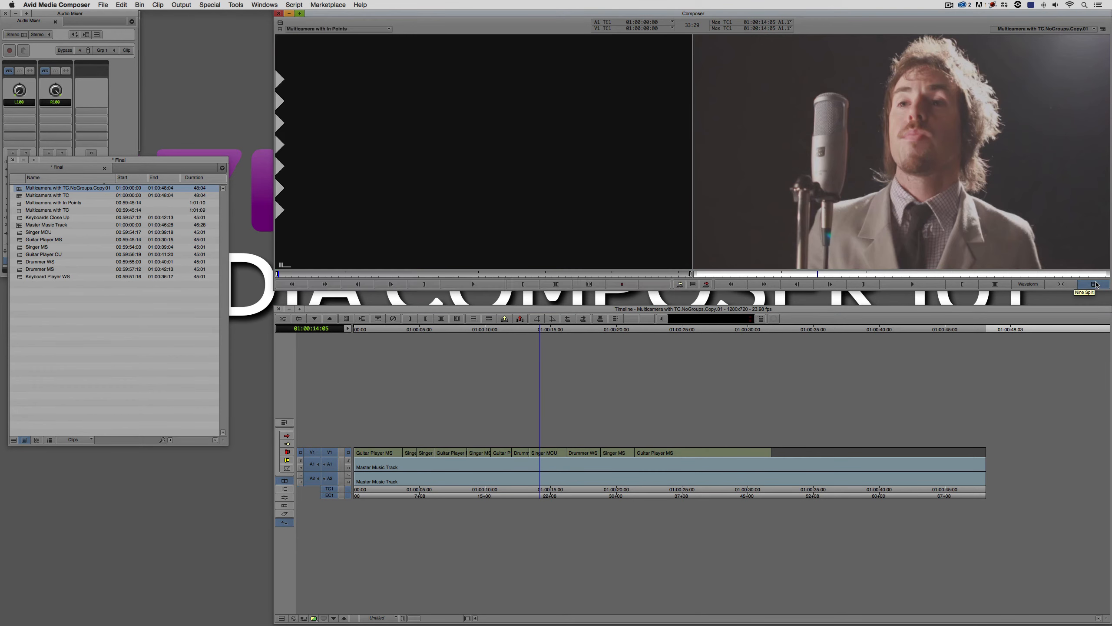
# - Check the Singer MCU segment of the committed sequence for alternate angles and play the edit back to about 01:00:20:08
pyautogui.moveTo(540, 459); pyautogui.dragTo(381, 470)
pyautogui.rightClick(540, 456)
pyautogui.click(528, 465)
pyautogui.press('space')
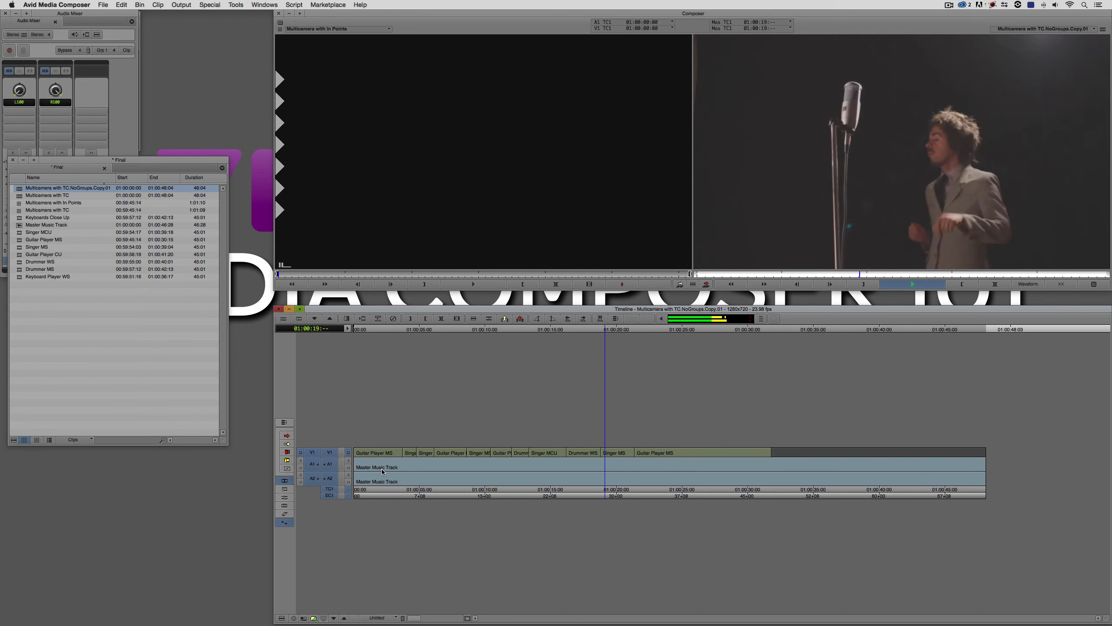
pyautogui.press('space')
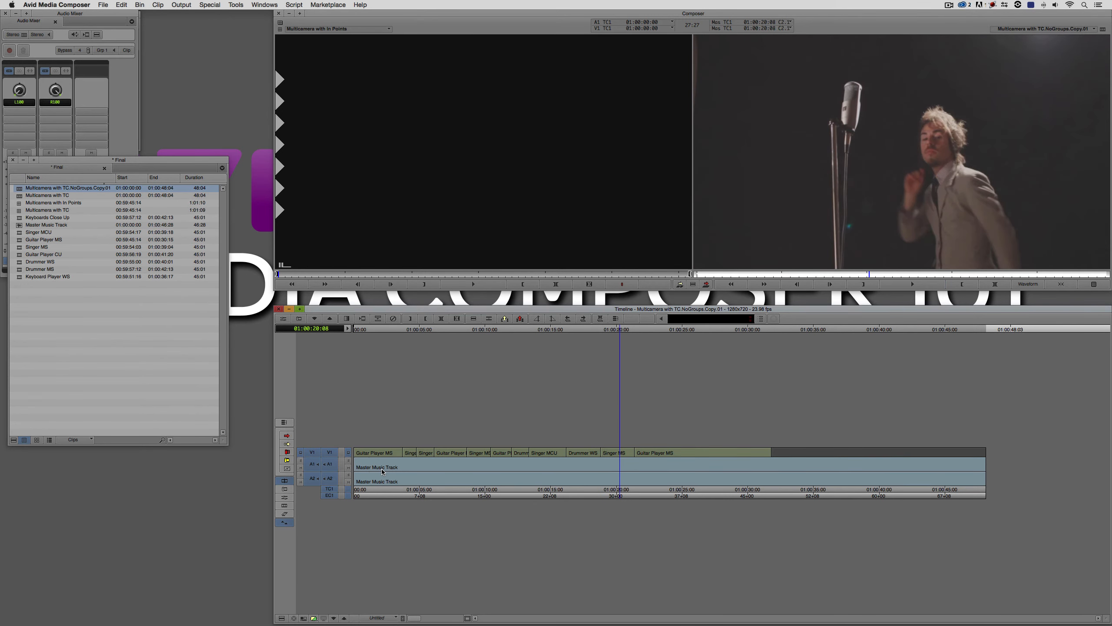